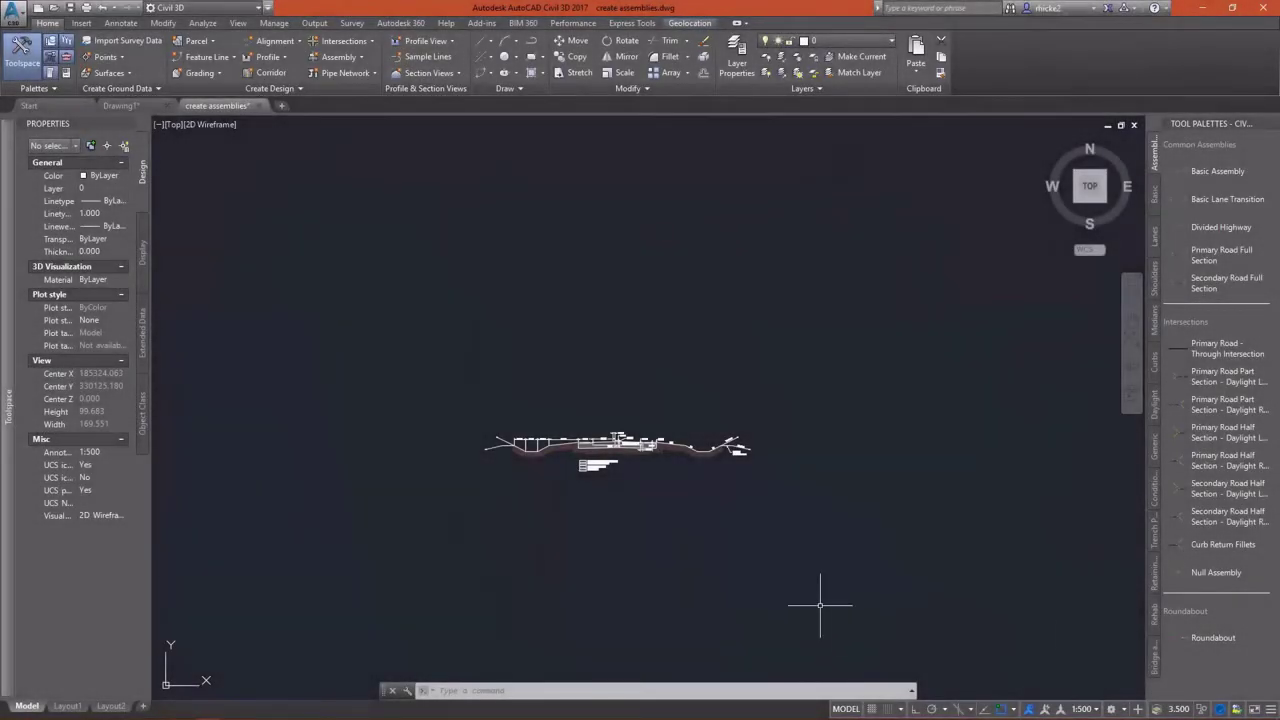
# Step: Create a new assembly from the Home tab and name it Bridge Section
pyautogui.click(362, 62)
pyautogui.click(361, 83)
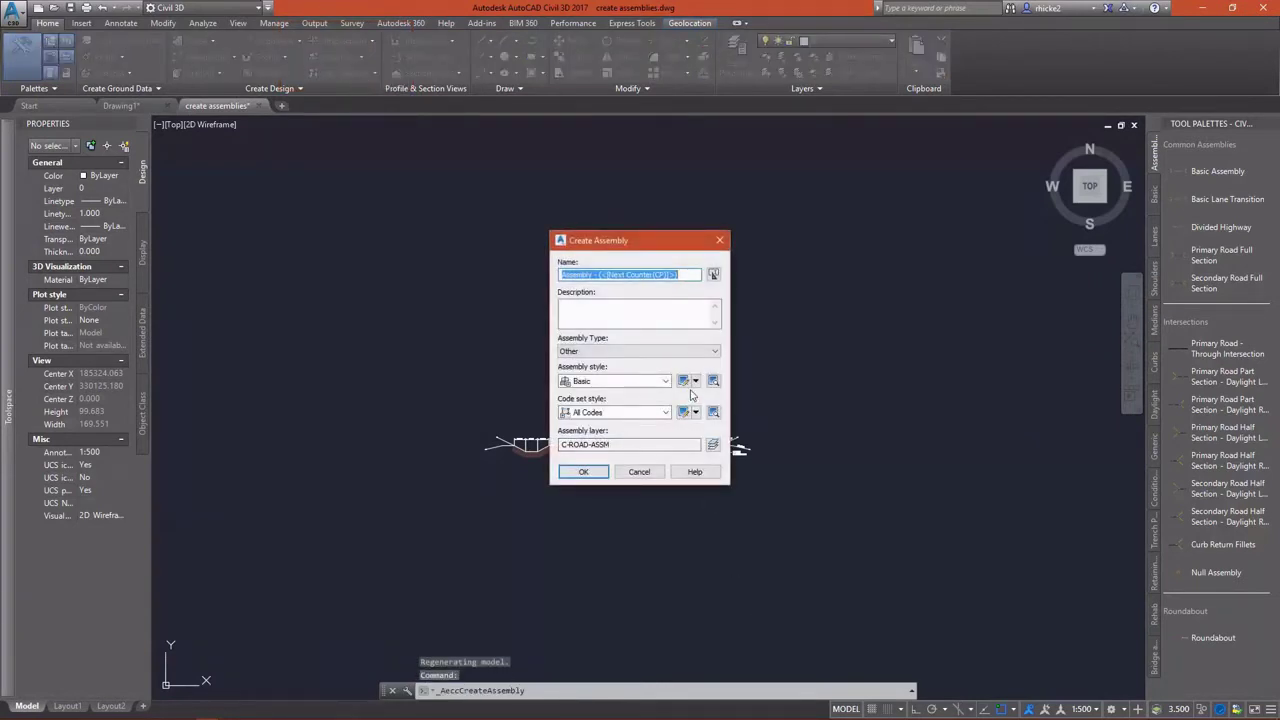
pyautogui.write('Bri')
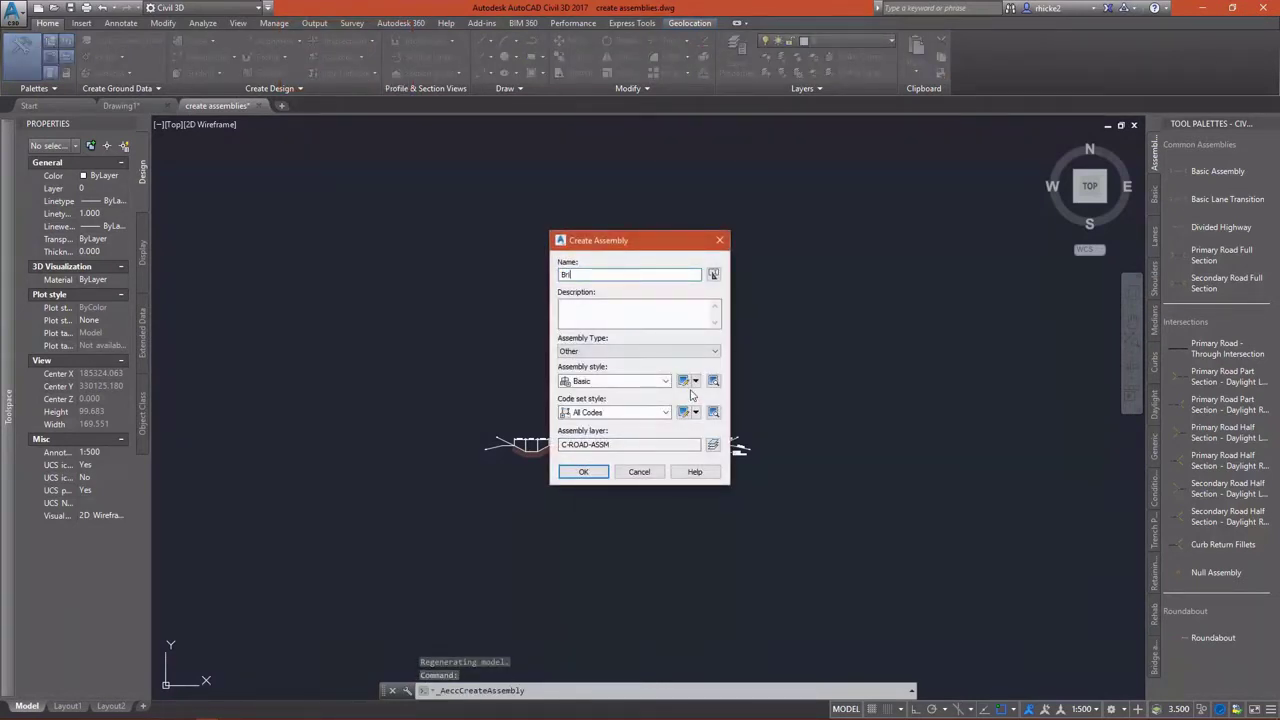
pyautogui.write('dge Section')
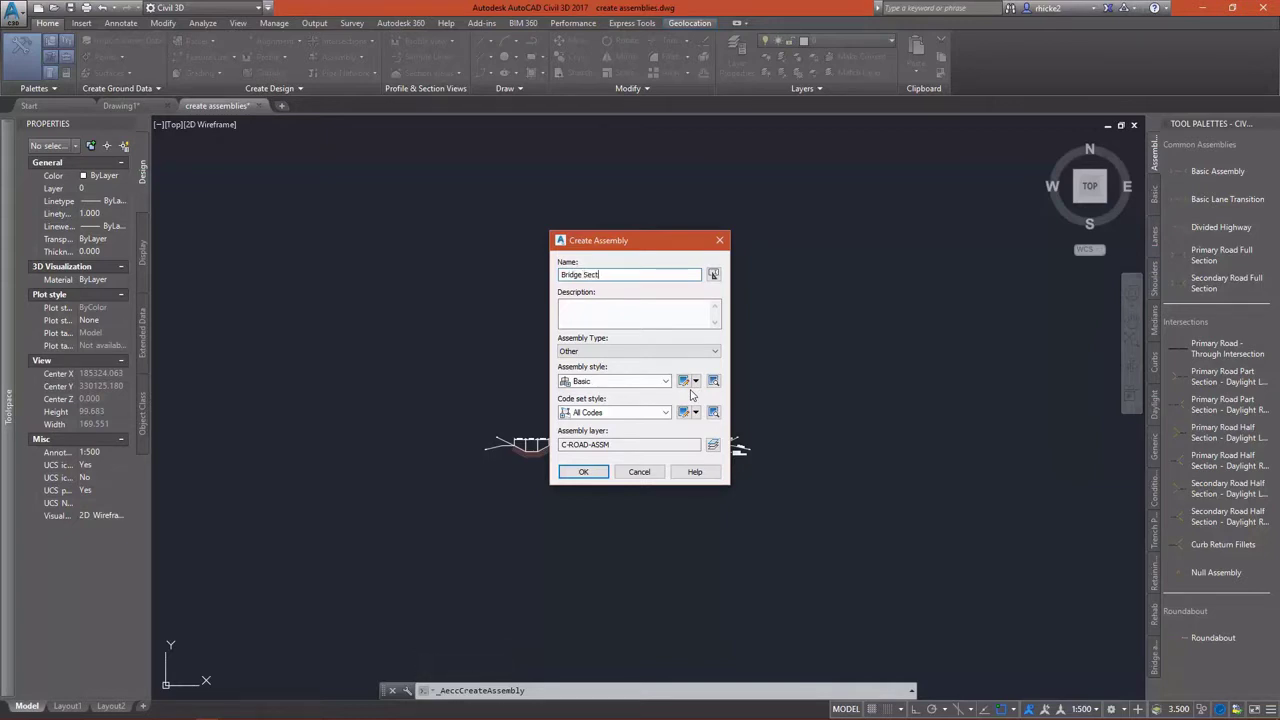
pyautogui.click(583, 471)
# Step: Place the Bridge Section baseline, then show the metric Bridge and Rail subassembly palette
pyautogui.click(604, 250)
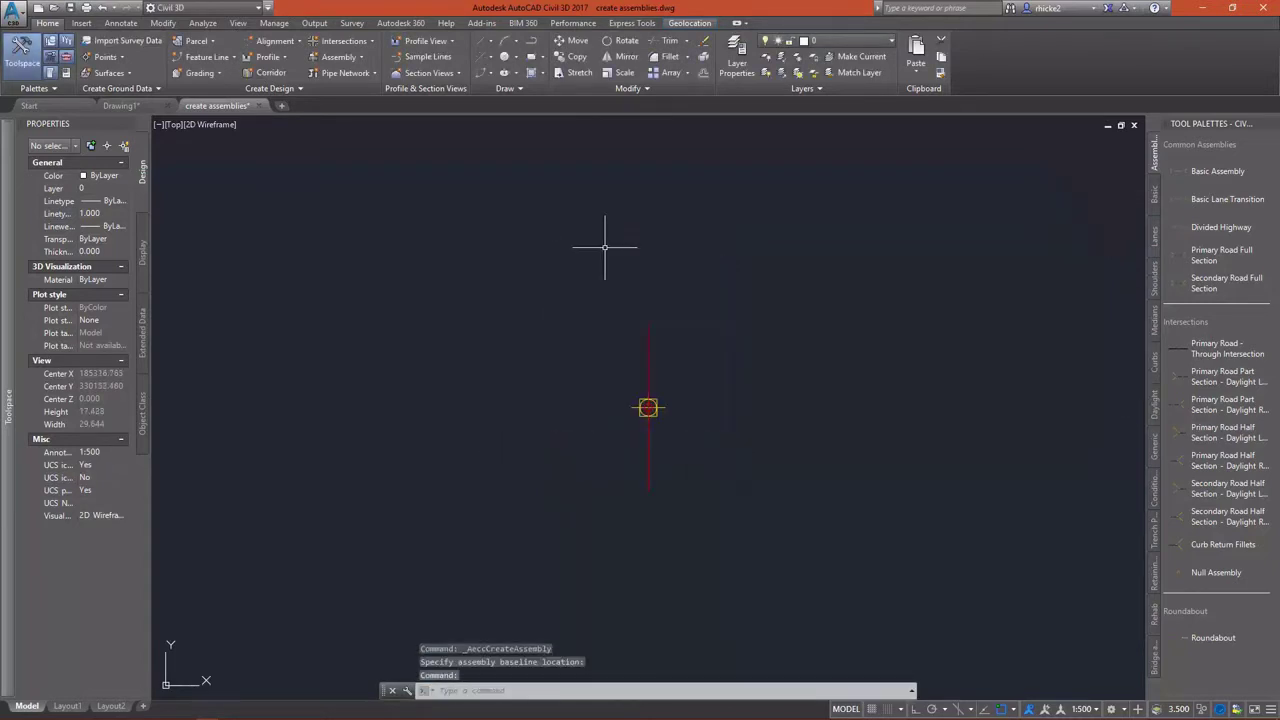
pyautogui.scroll(-2, 389, 319)
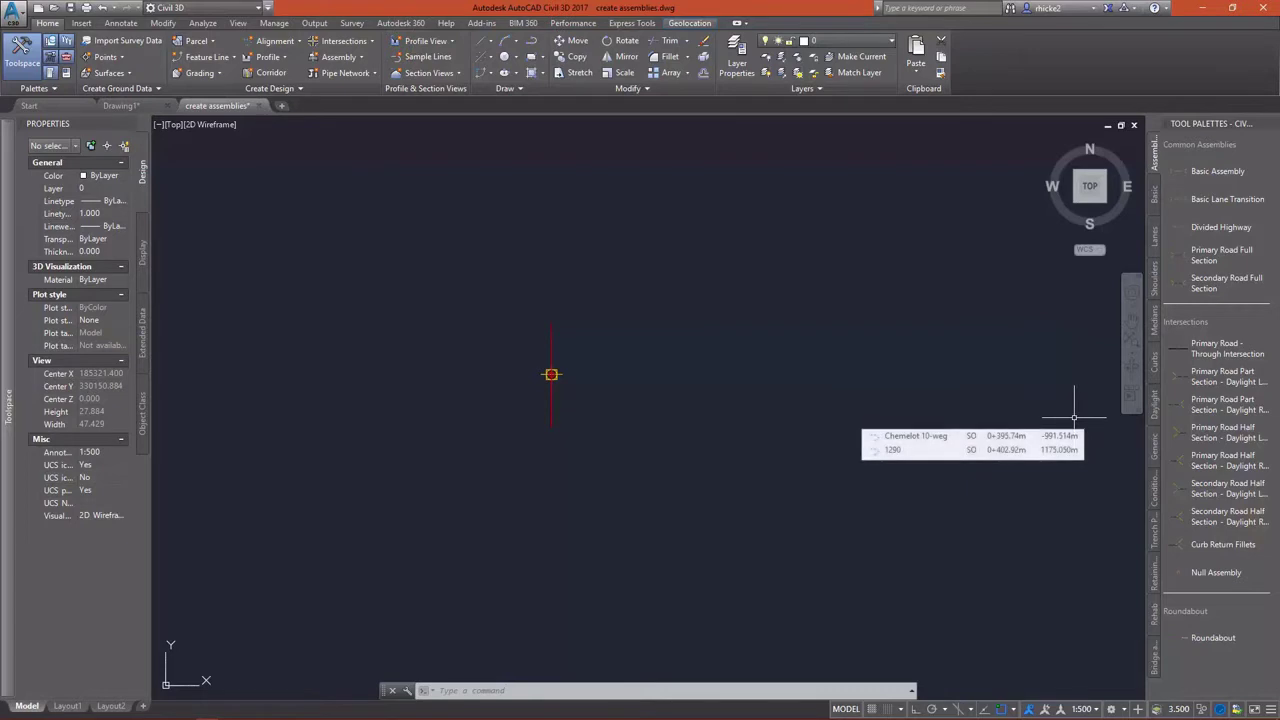
pyautogui.click(1156, 660)
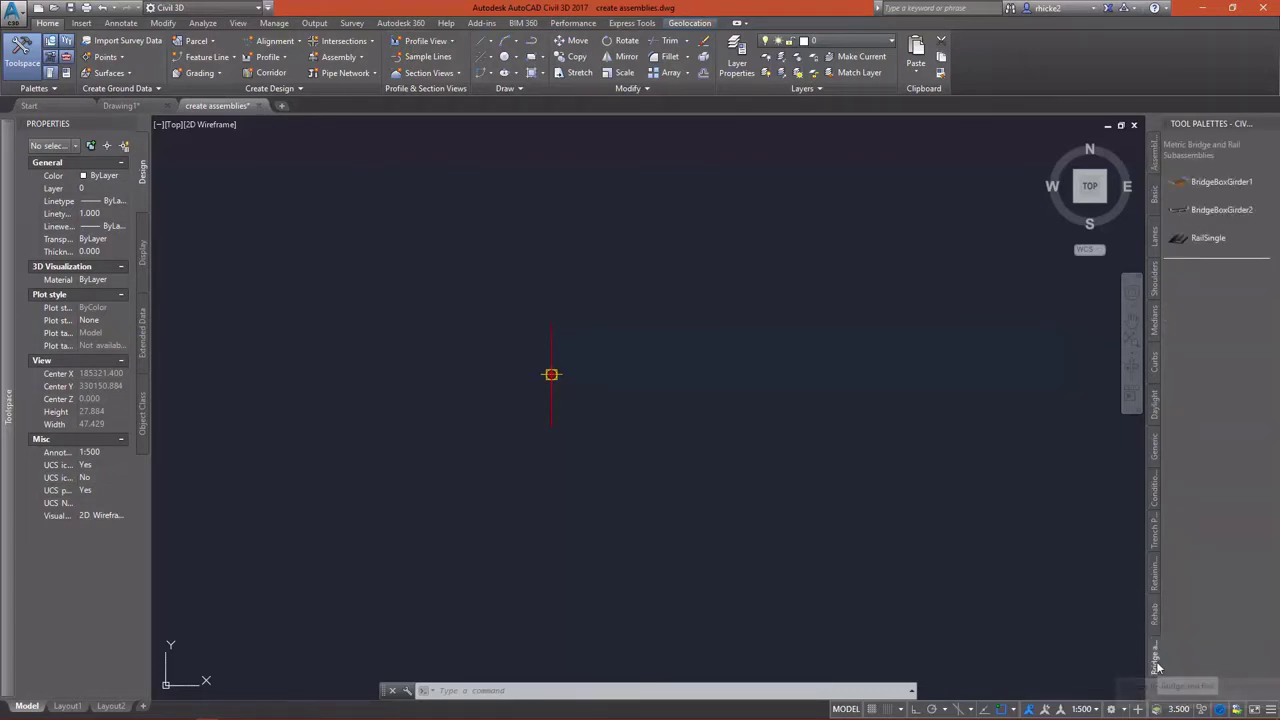
pyautogui.click(1227, 238)
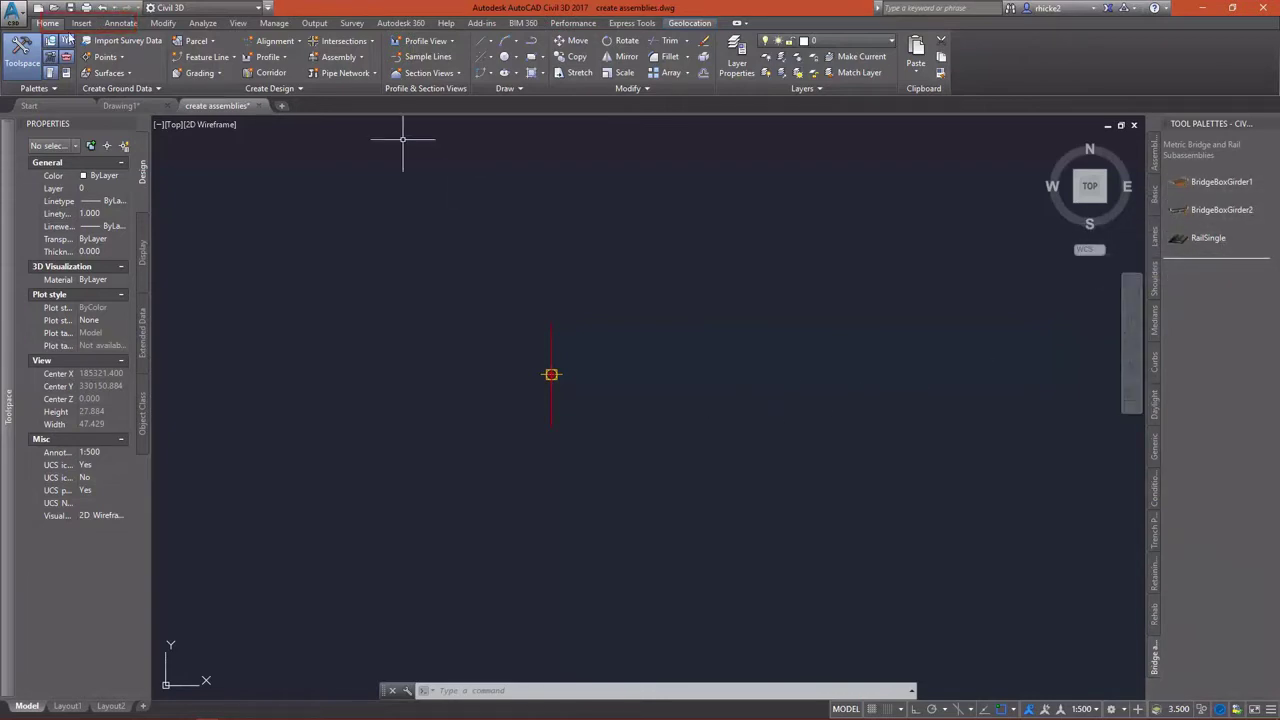
pyautogui.click(80, 23)
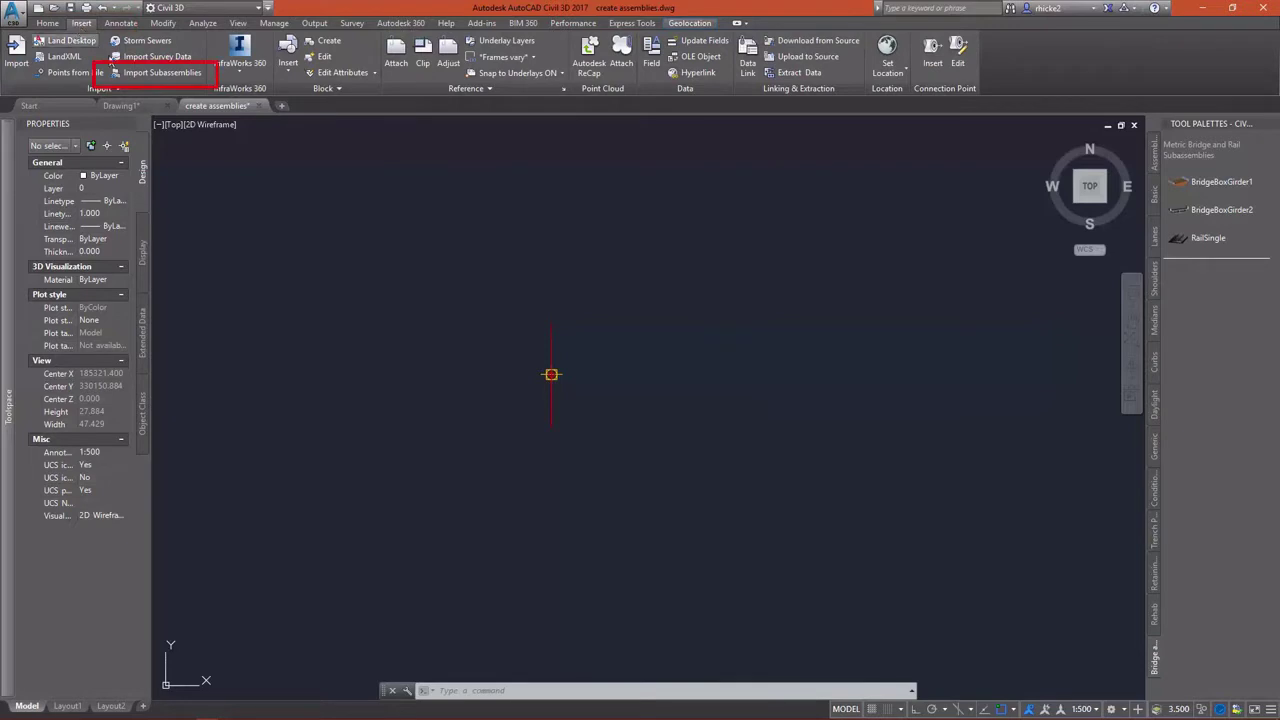
# Step: Import the Euro_Bridge.pkt package, targeting the Bridge and Rail tool palette
pyautogui.click(136, 75)
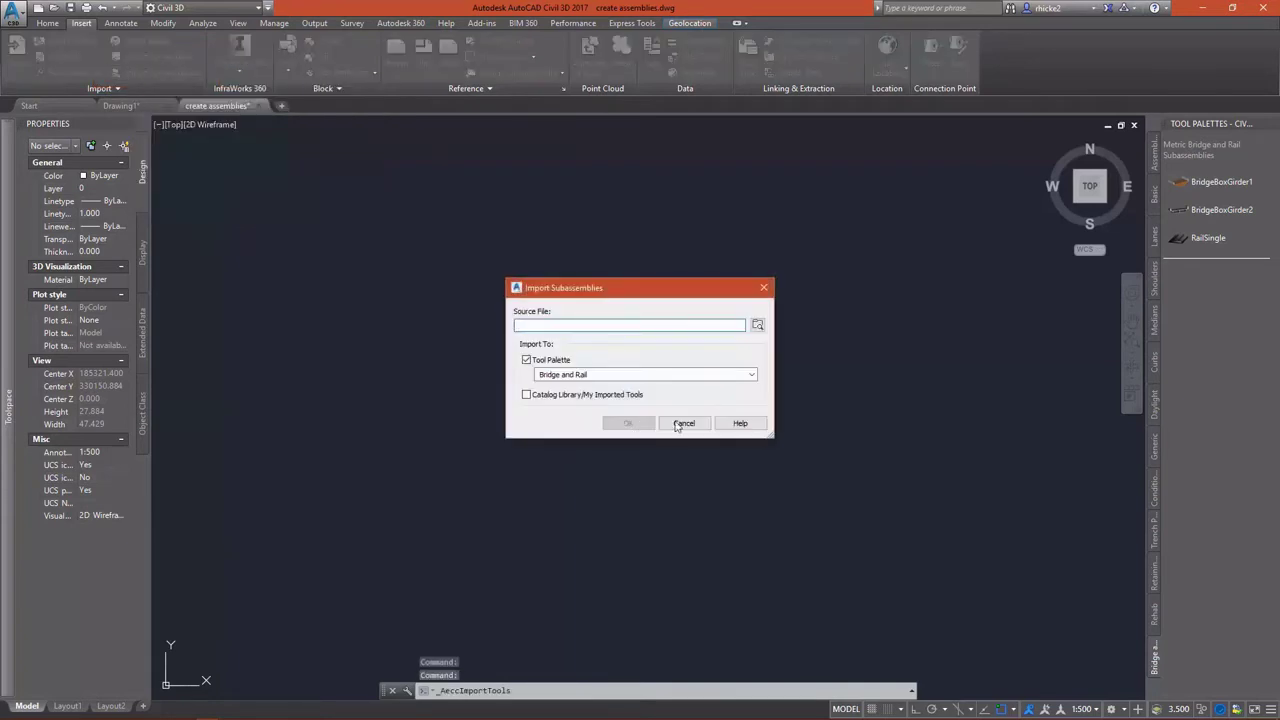
pyautogui.click(758, 324)
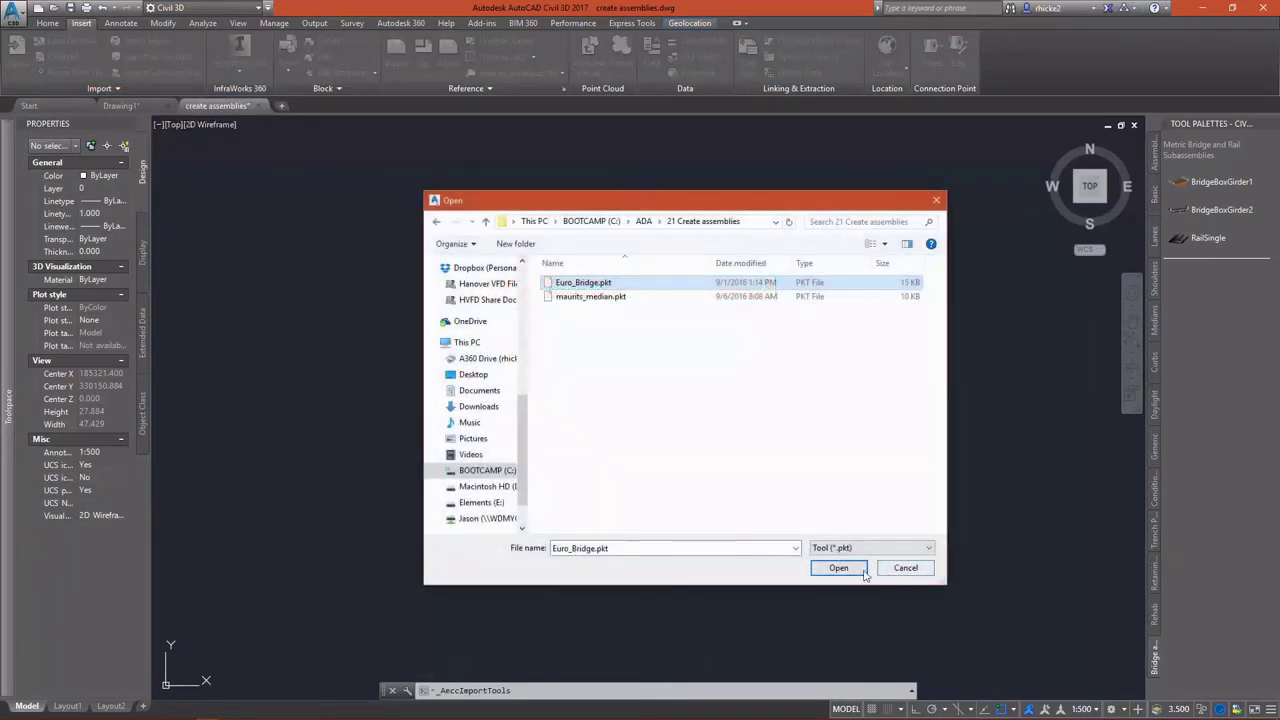
pyautogui.click(853, 566)
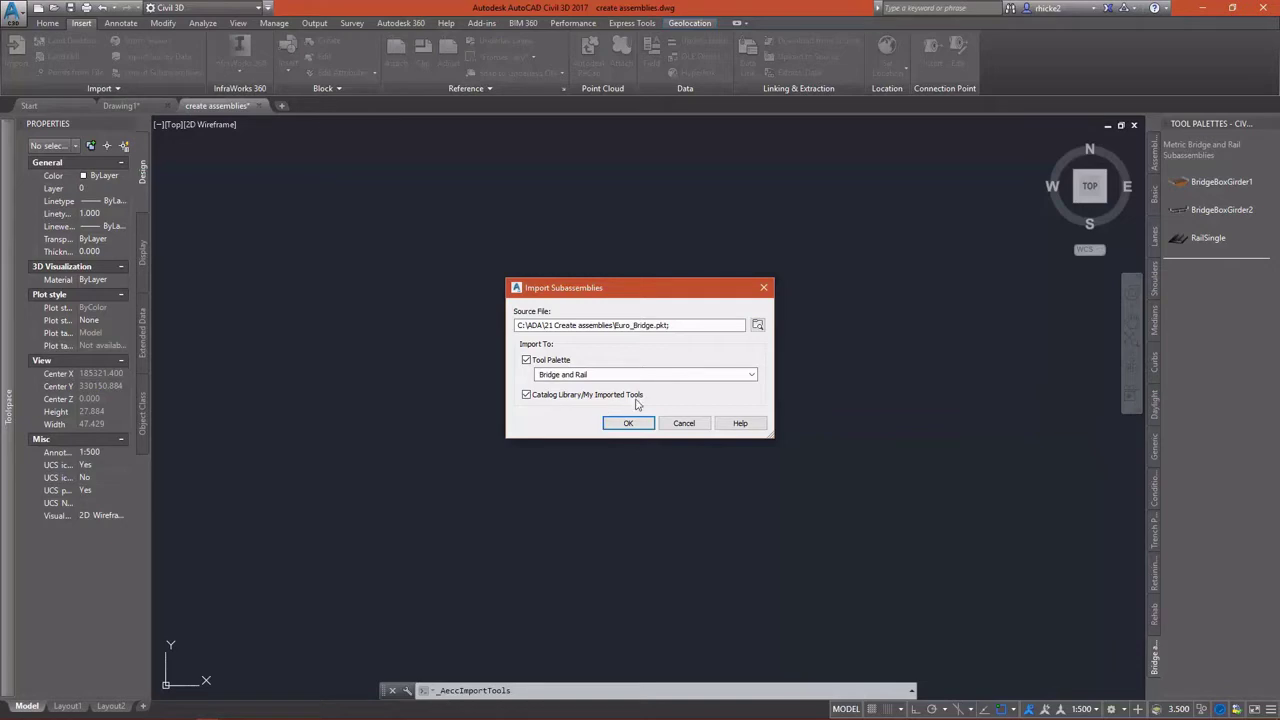
pyautogui.click(753, 375)
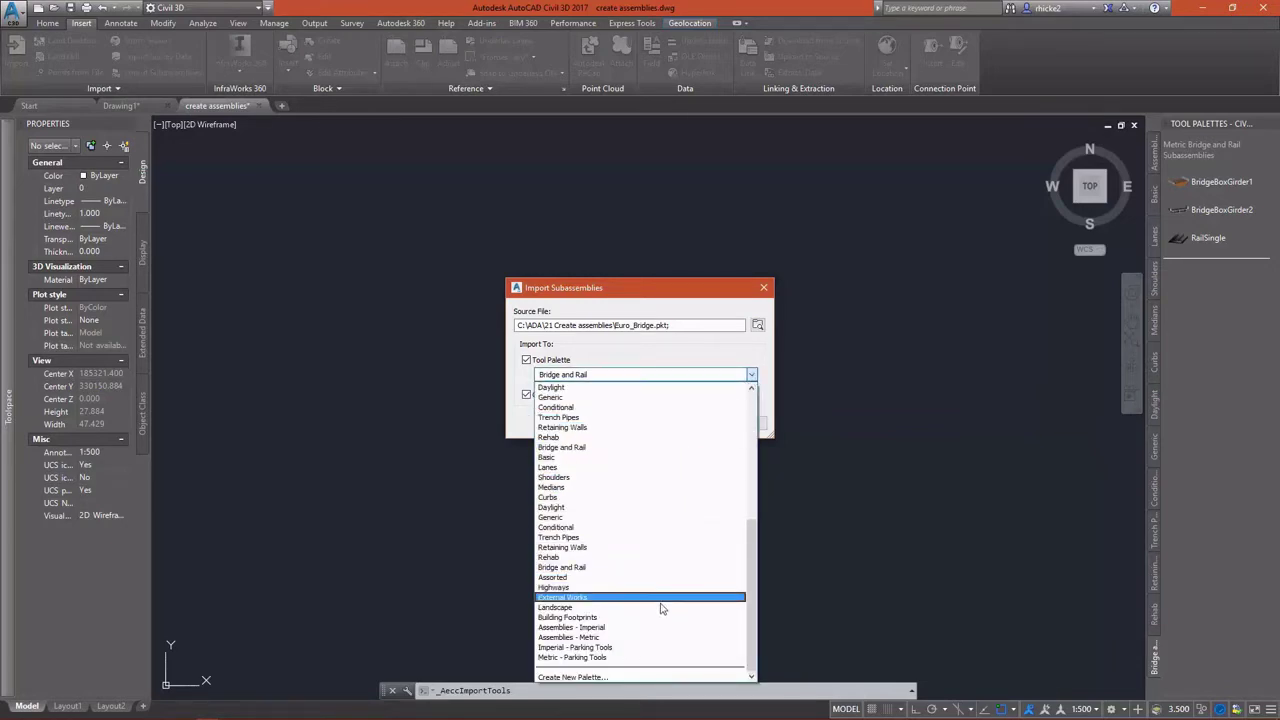
pyautogui.click(656, 348)
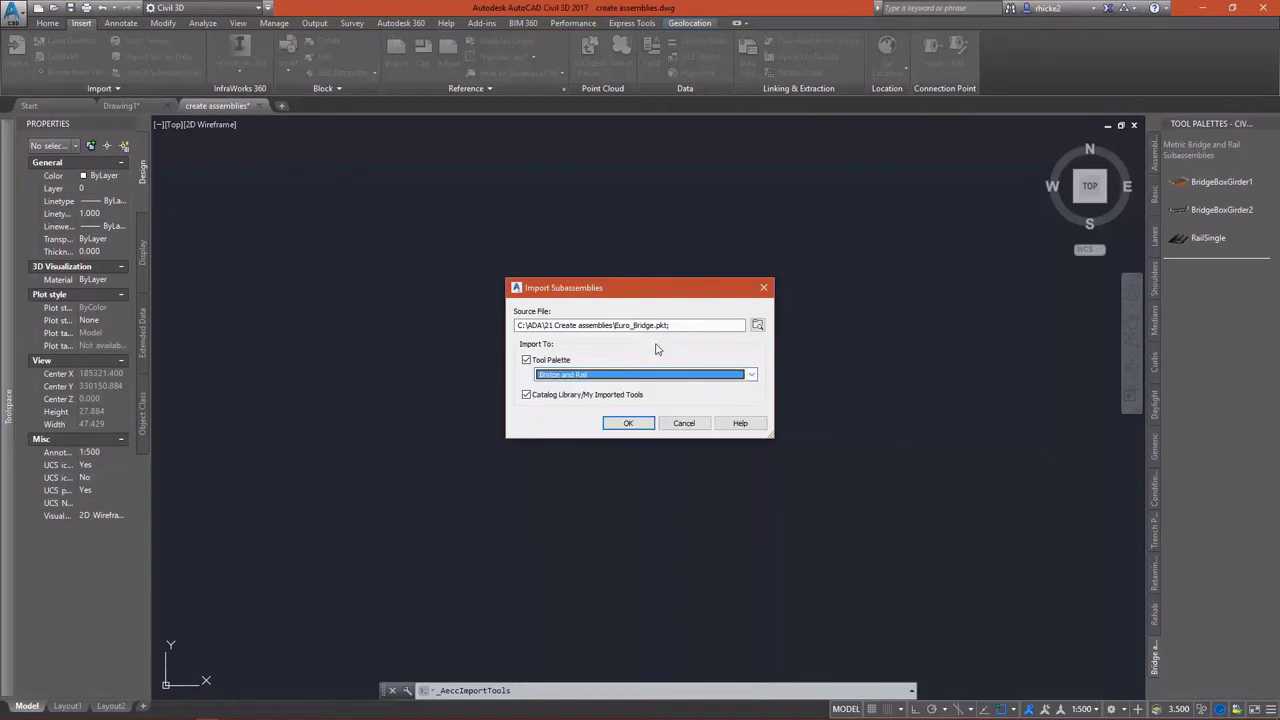
pyautogui.click(628, 424)
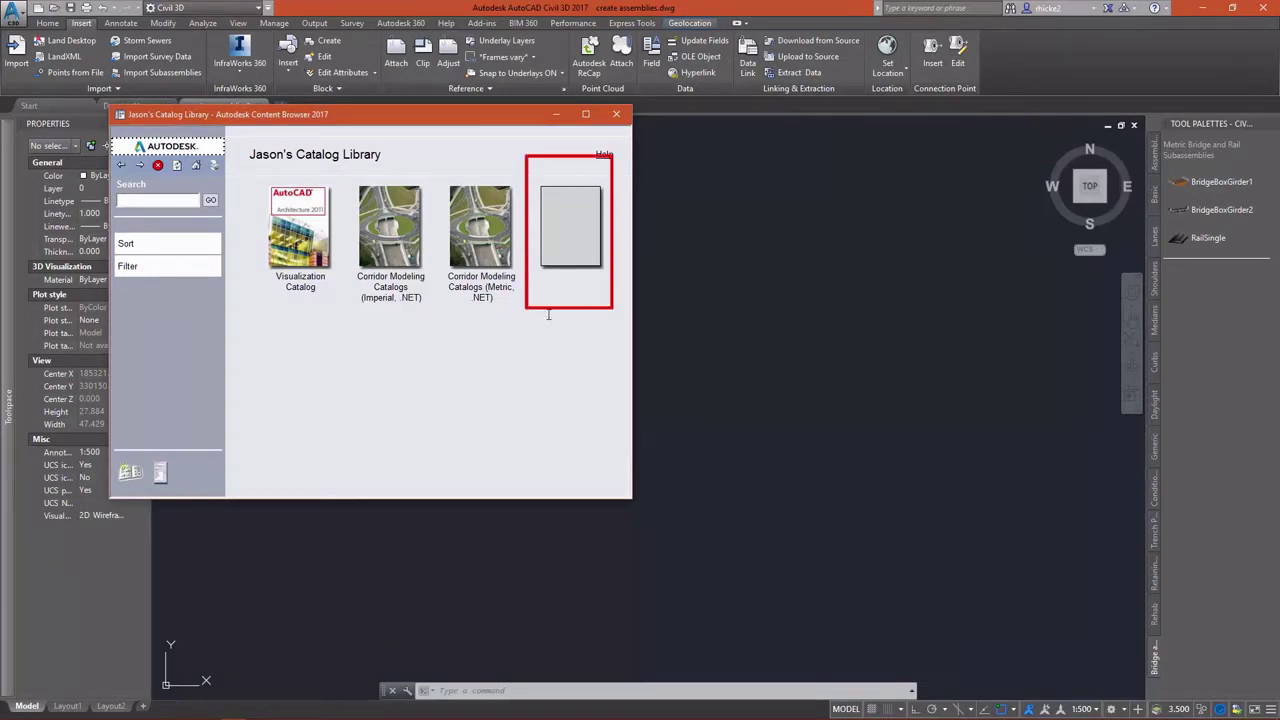
# Step: Drag IndustrialBridge from My Imported Tools onto the palette below RailSingle, then close the browser
pyautogui.click(577, 243)
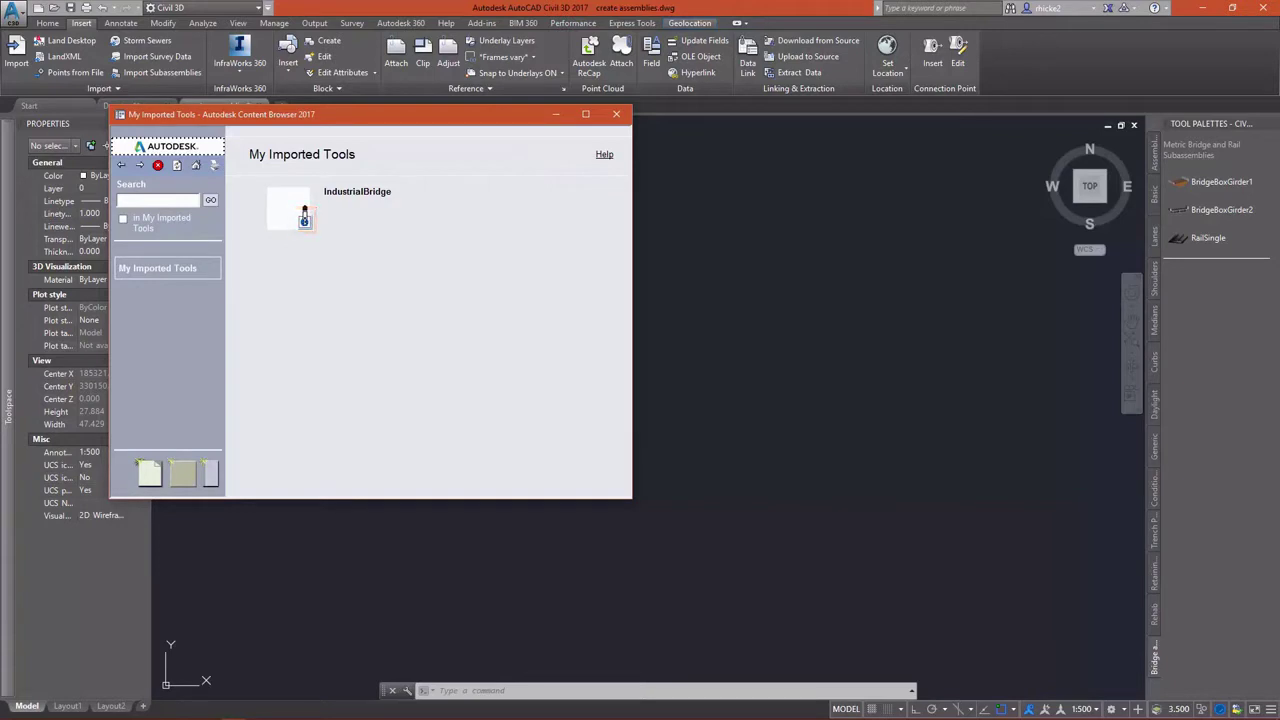
pyautogui.moveTo(304, 215)
pyautogui.mouseDown()
pyautogui.moveTo(440, 211)
pyautogui.moveTo(843, 260)
pyautogui.mouseUp()
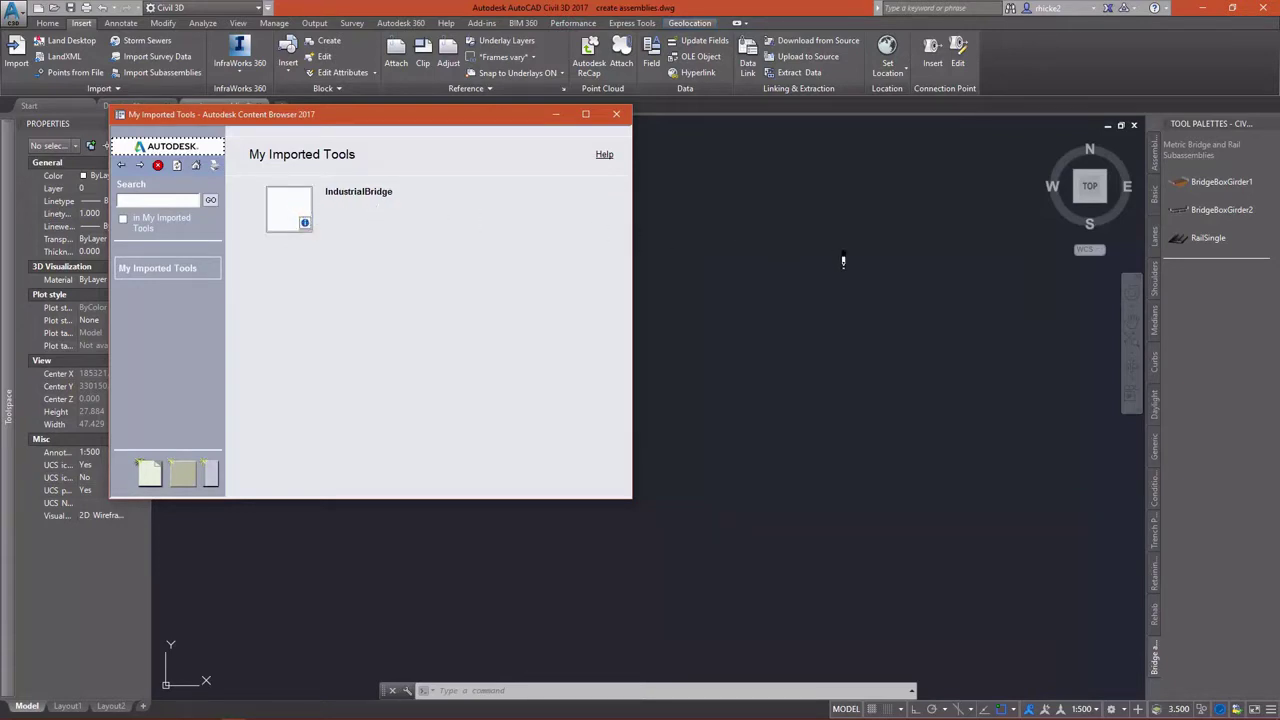
pyautogui.moveTo(1145, 263); pyautogui.dragTo(1214, 258)
pyautogui.click(615, 115)
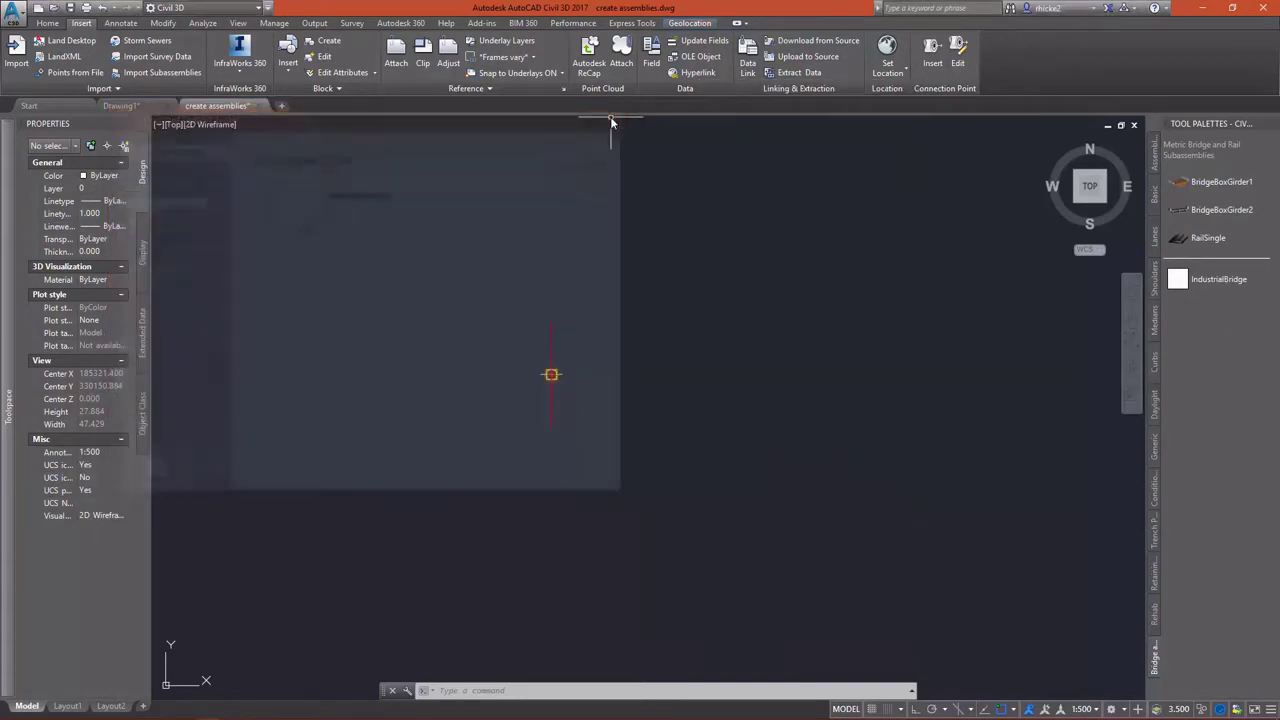
# Step: Insert IndustrialBridge at the Bridge Section assembly marker and end the command
pyautogui.click(1180, 279)
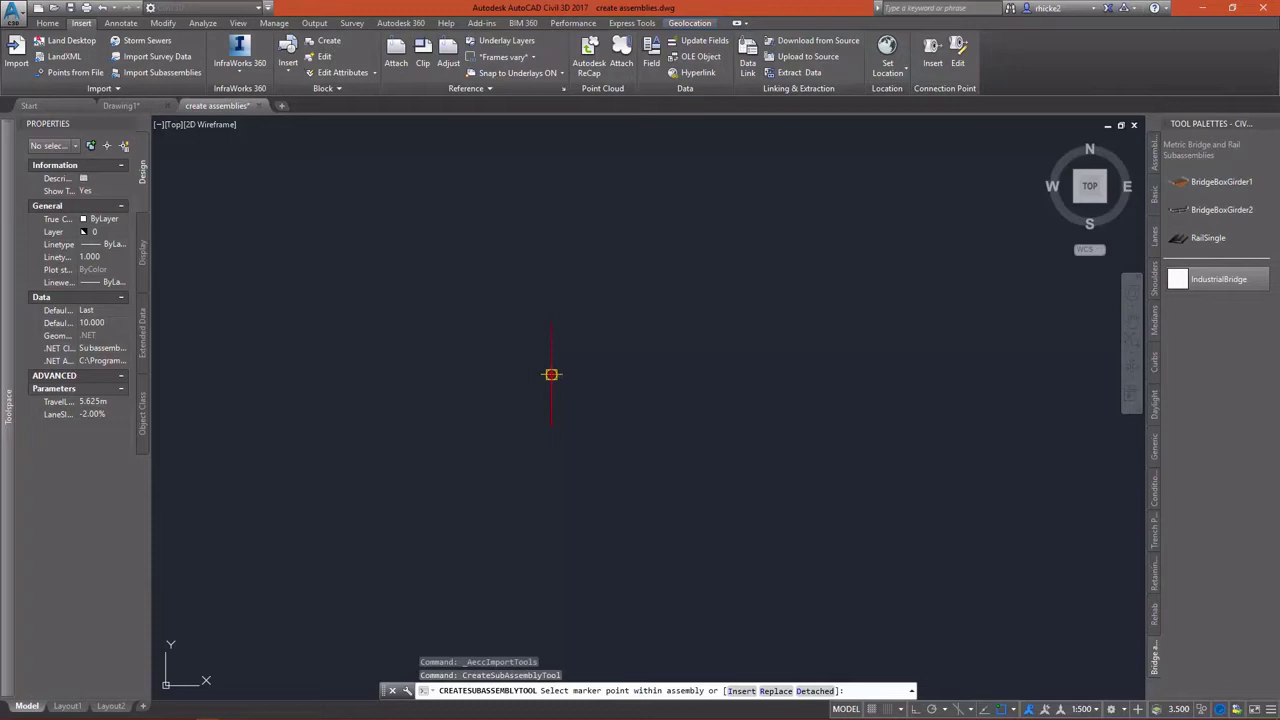
pyautogui.click(553, 375)
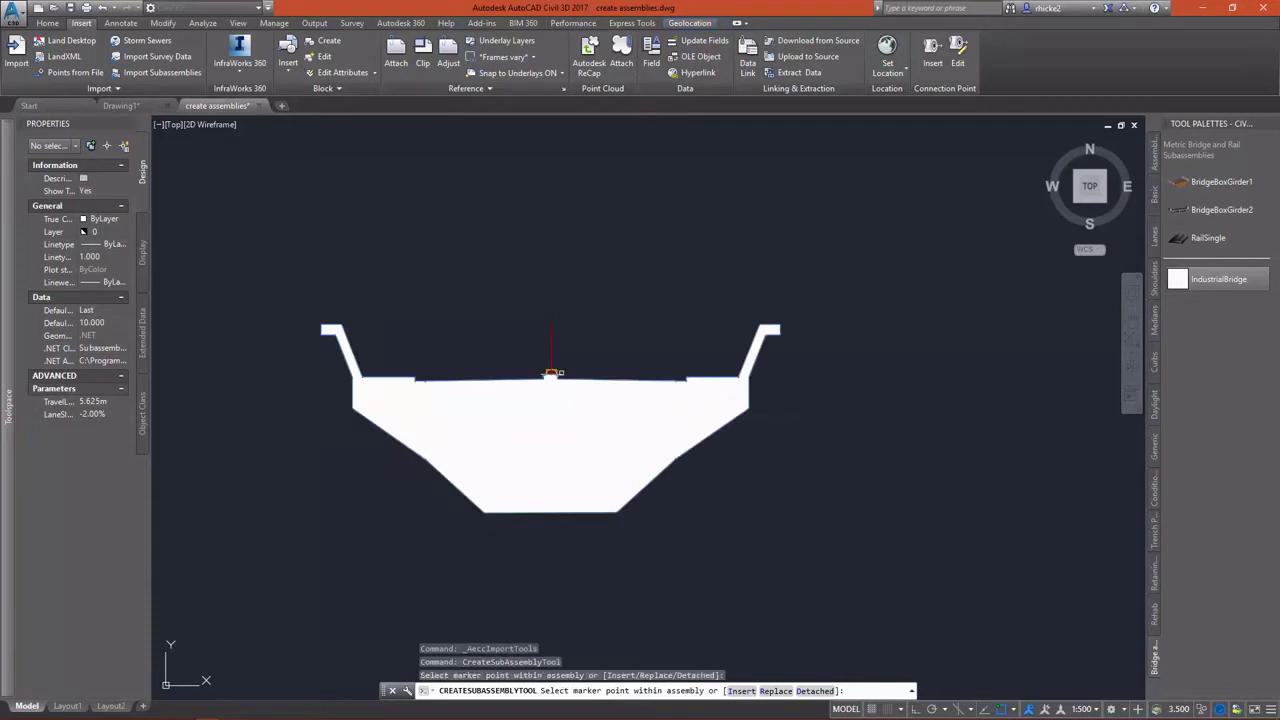
pyautogui.rightClick(634, 248)
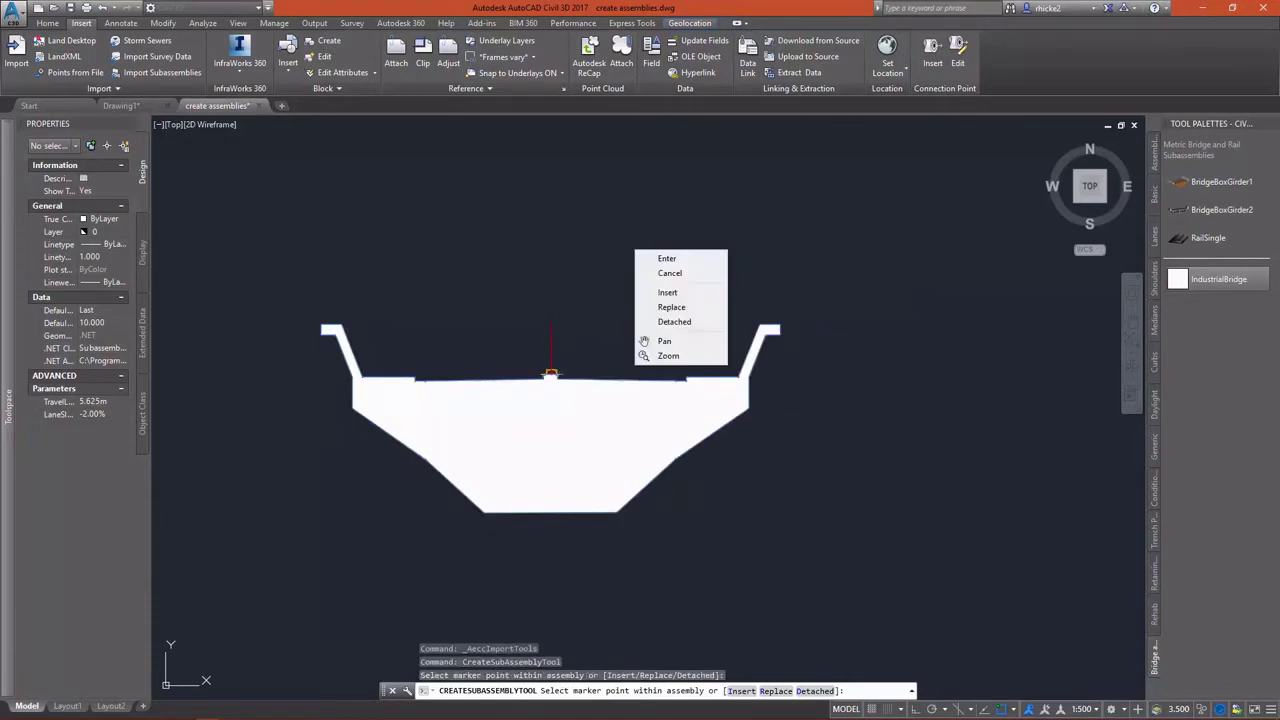
pyautogui.click(655, 257)
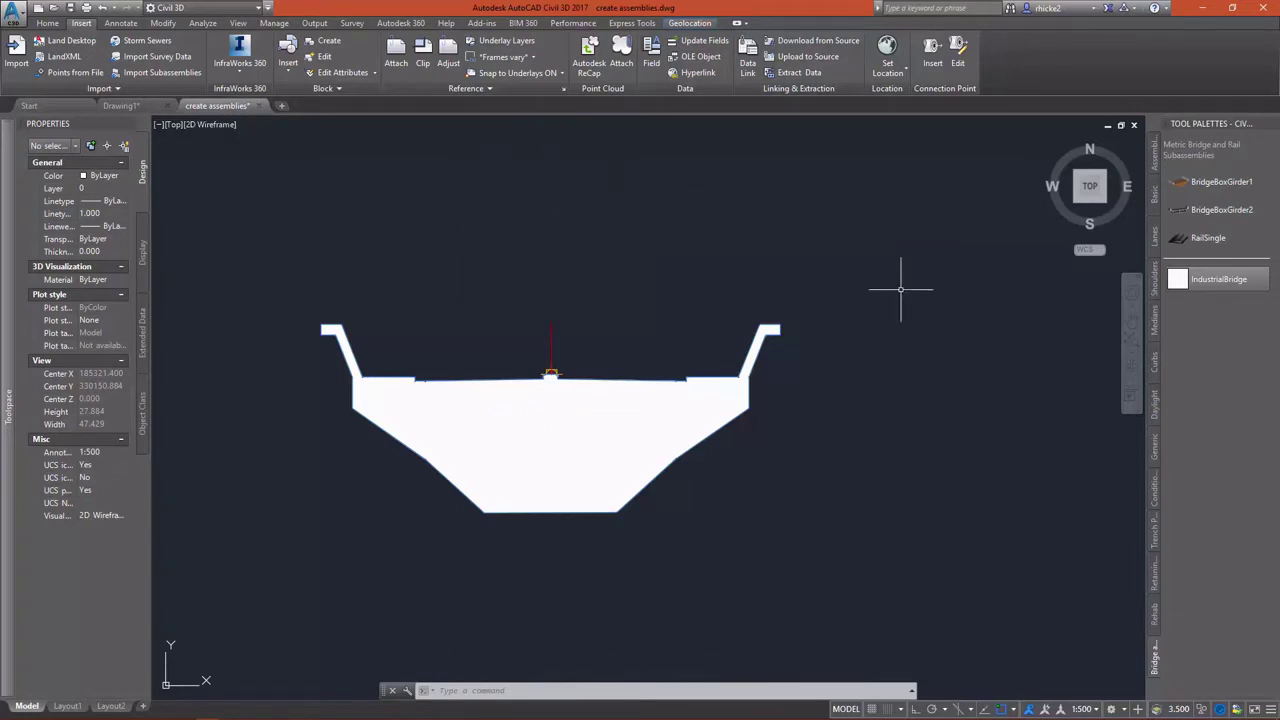
# Step: Switch to the Medians palette and import maurits_median.pkt, also adding it to My Imported Tools
pyautogui.click(1156, 332)
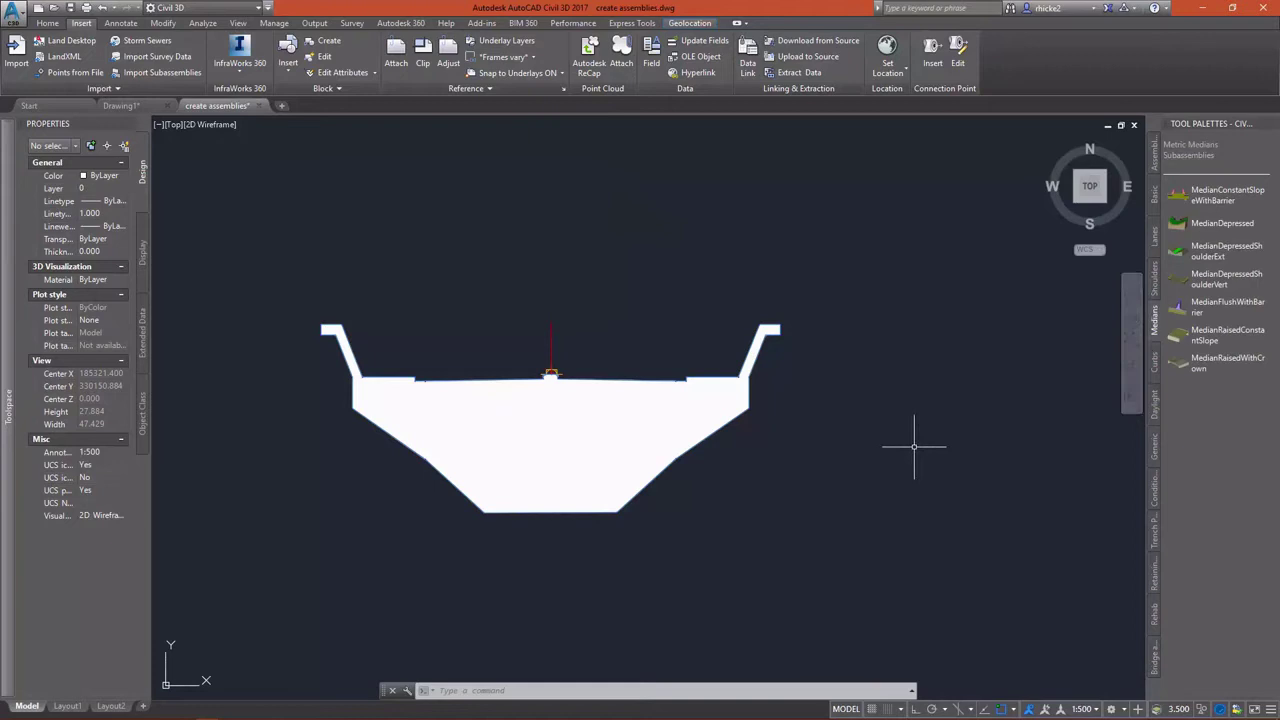
pyautogui.scroll(-4, 570, 460)
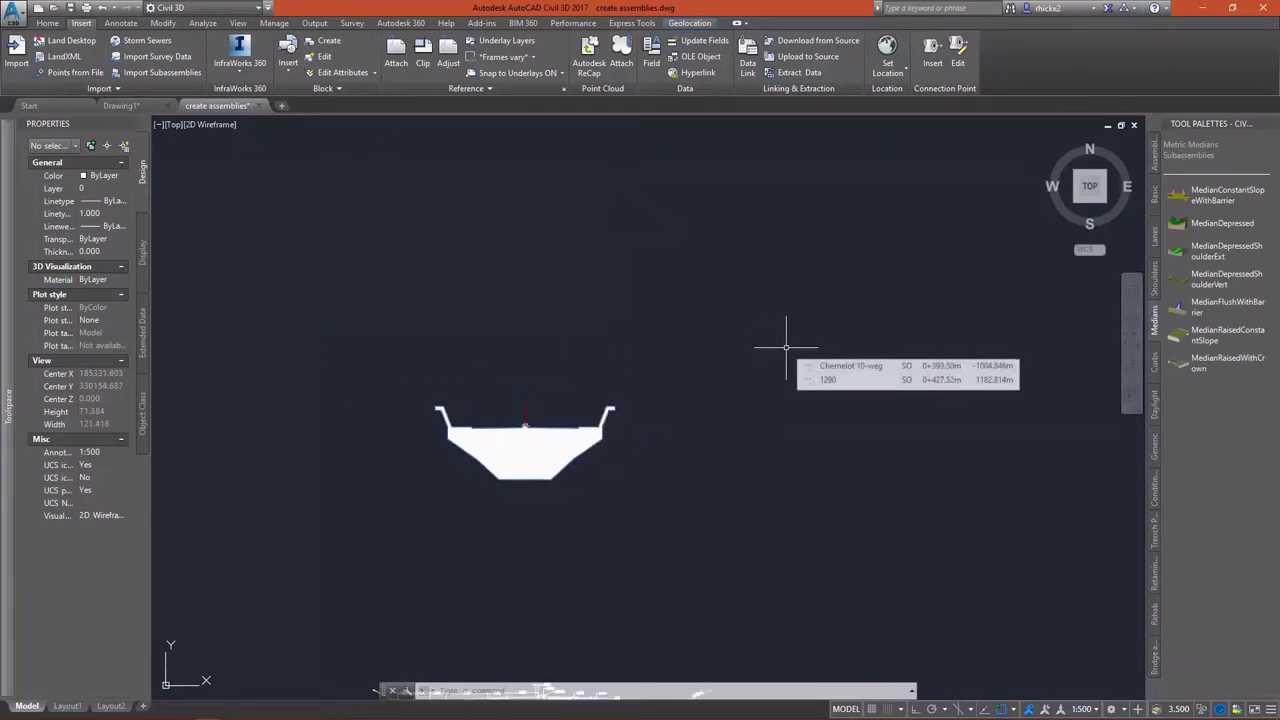
pyautogui.click(188, 74)
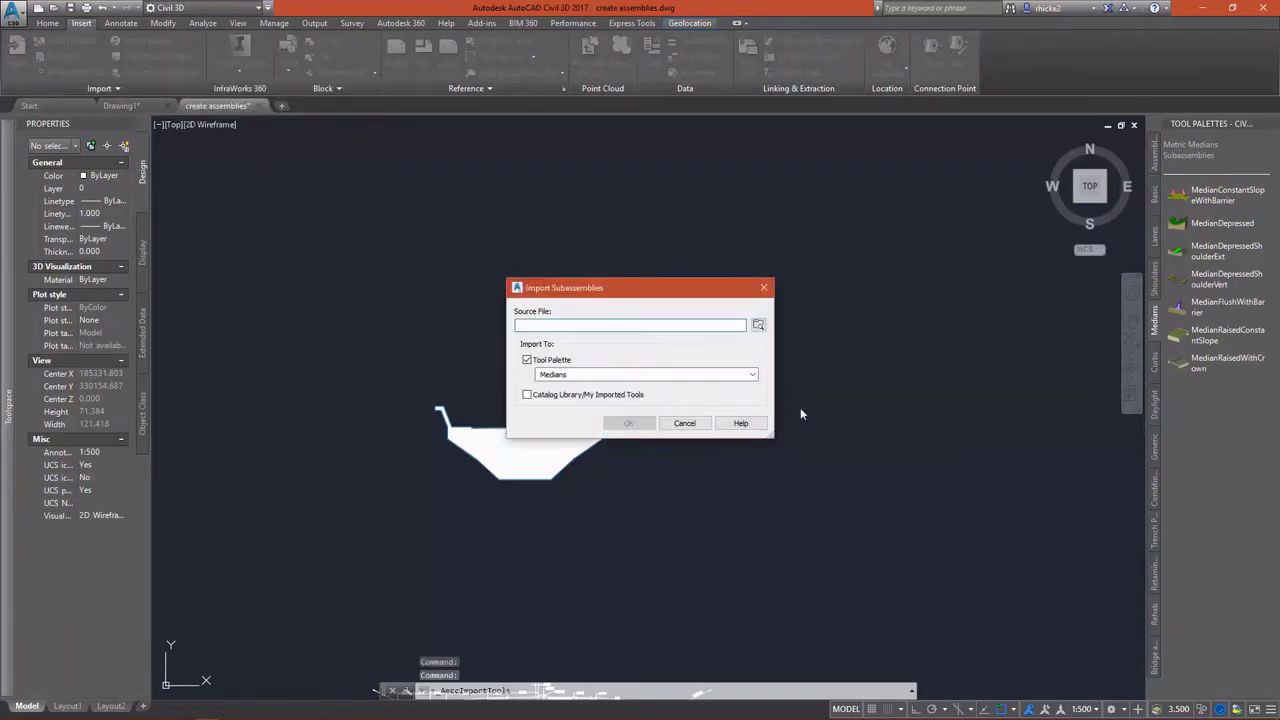
pyautogui.click(758, 327)
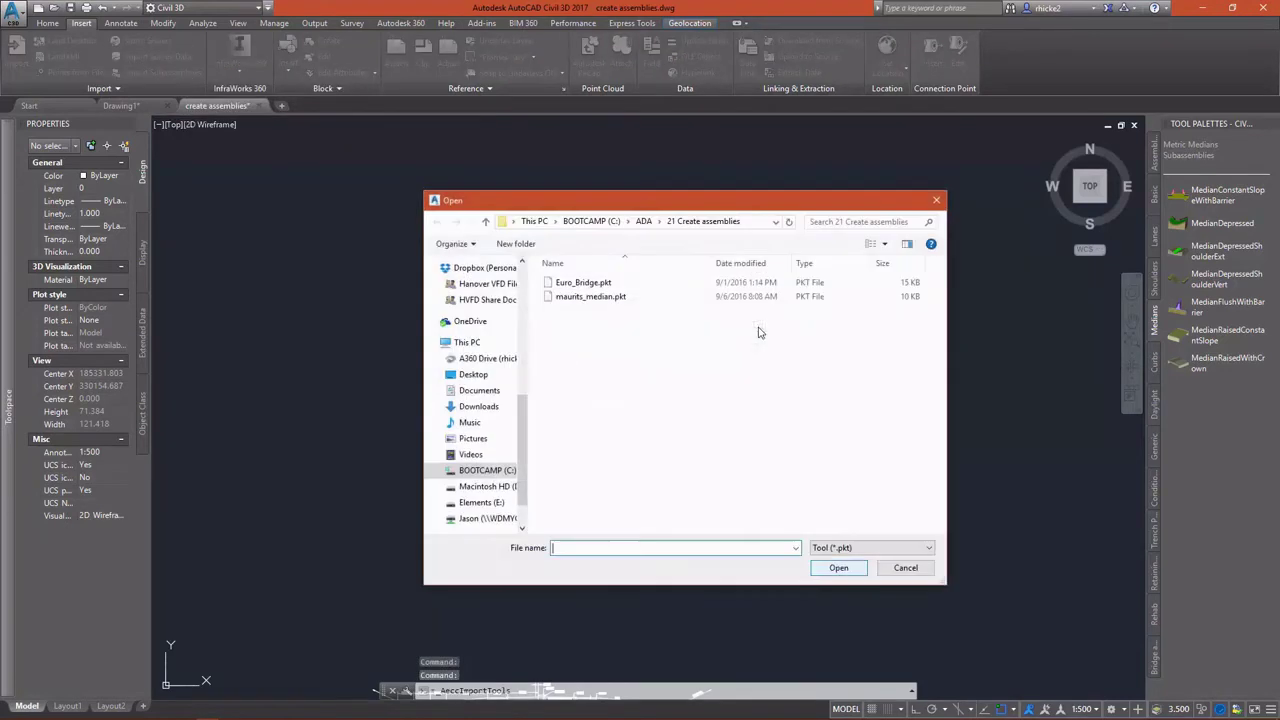
pyautogui.click(590, 296)
pyautogui.click(838, 568)
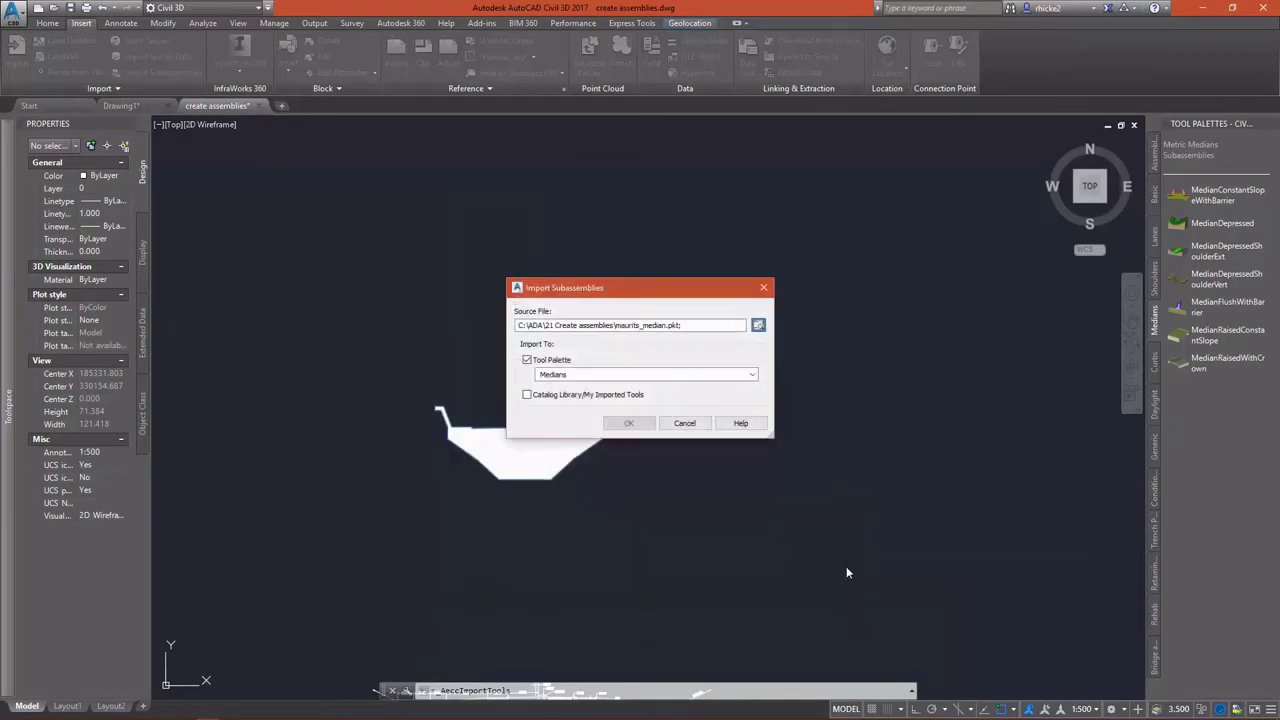
pyautogui.click(527, 395)
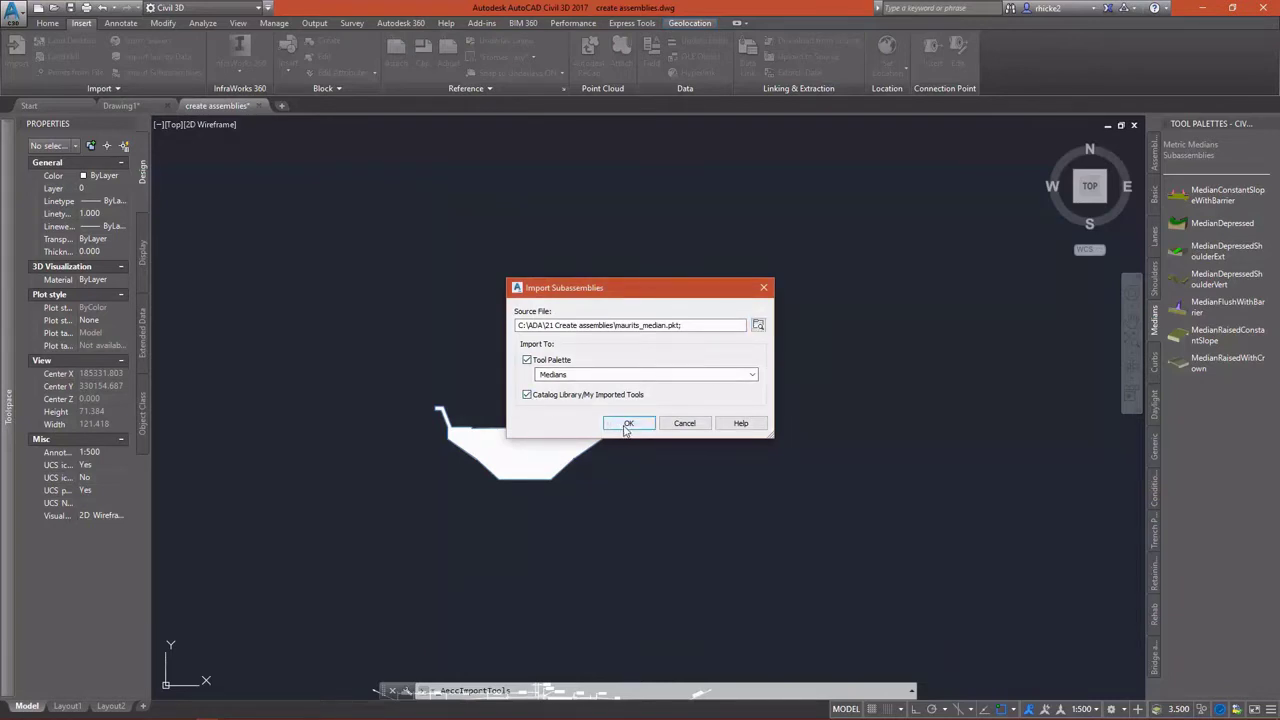
pyautogui.click(627, 425)
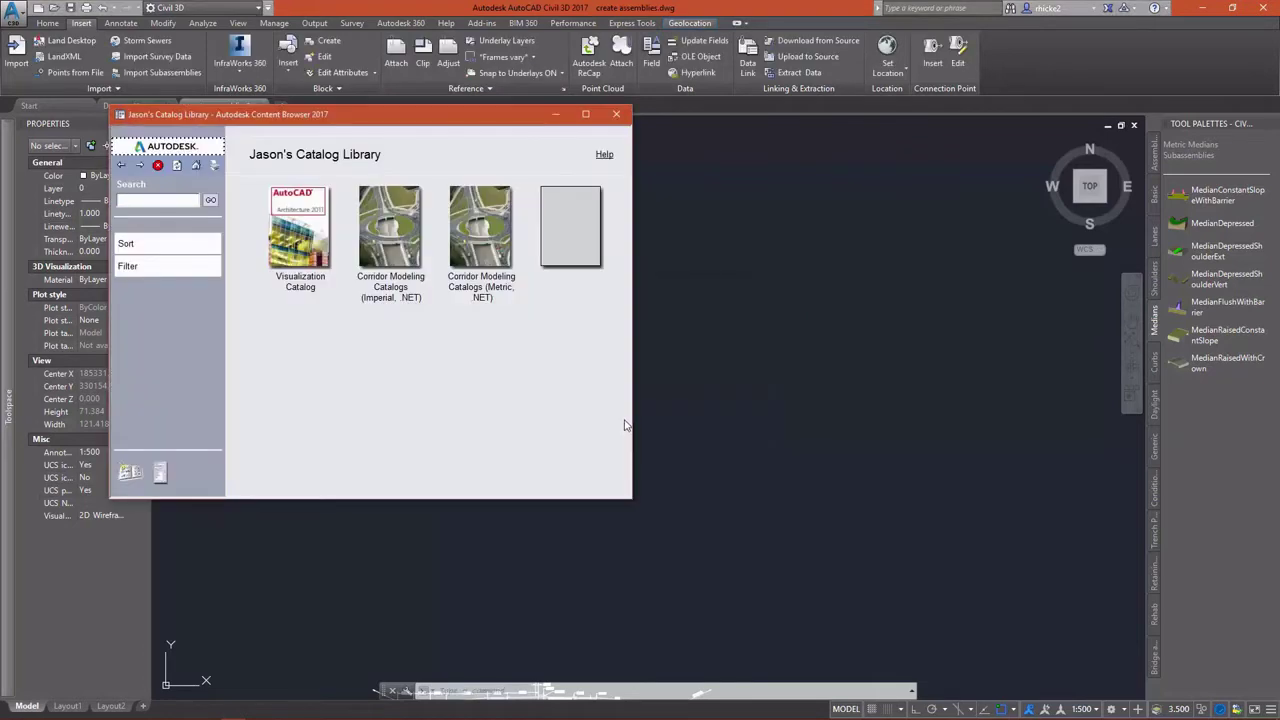
# Step: Drag TrafficSeparator from My Imported Tools onto the Medians palette and close the browser
pyautogui.click(570, 227)
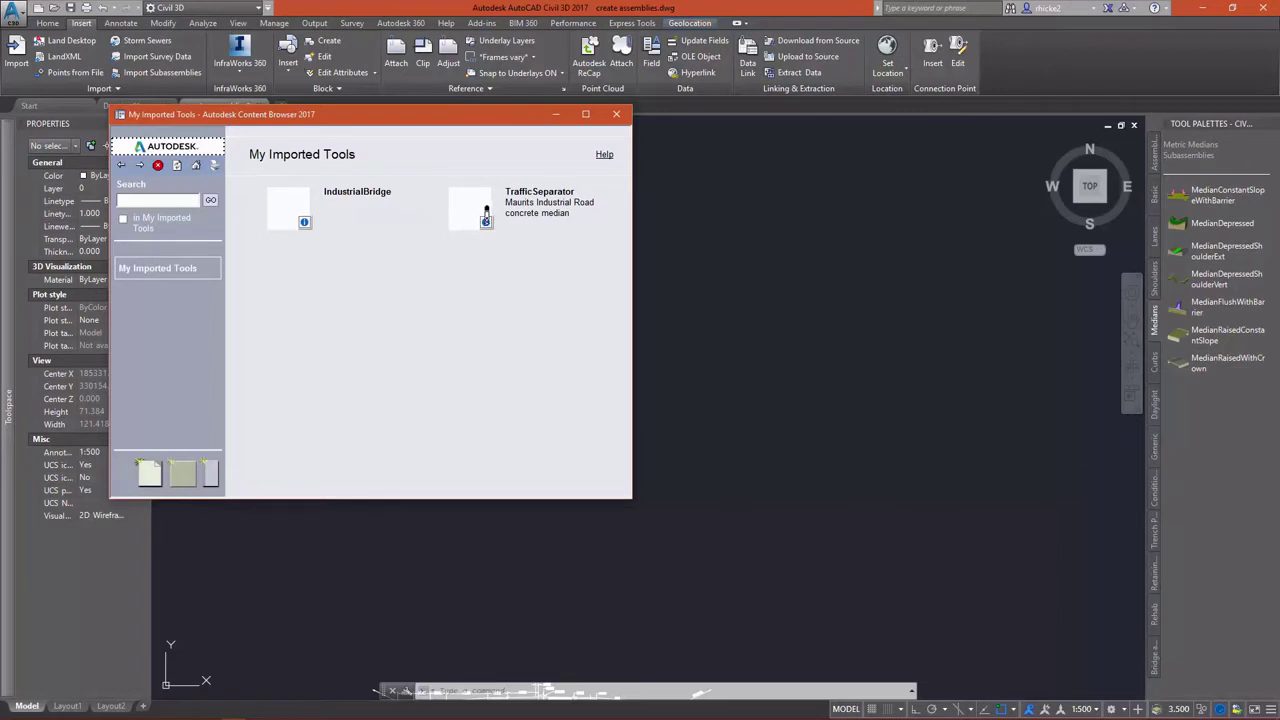
pyautogui.moveTo(486, 216); pyautogui.dragTo(1218, 392)
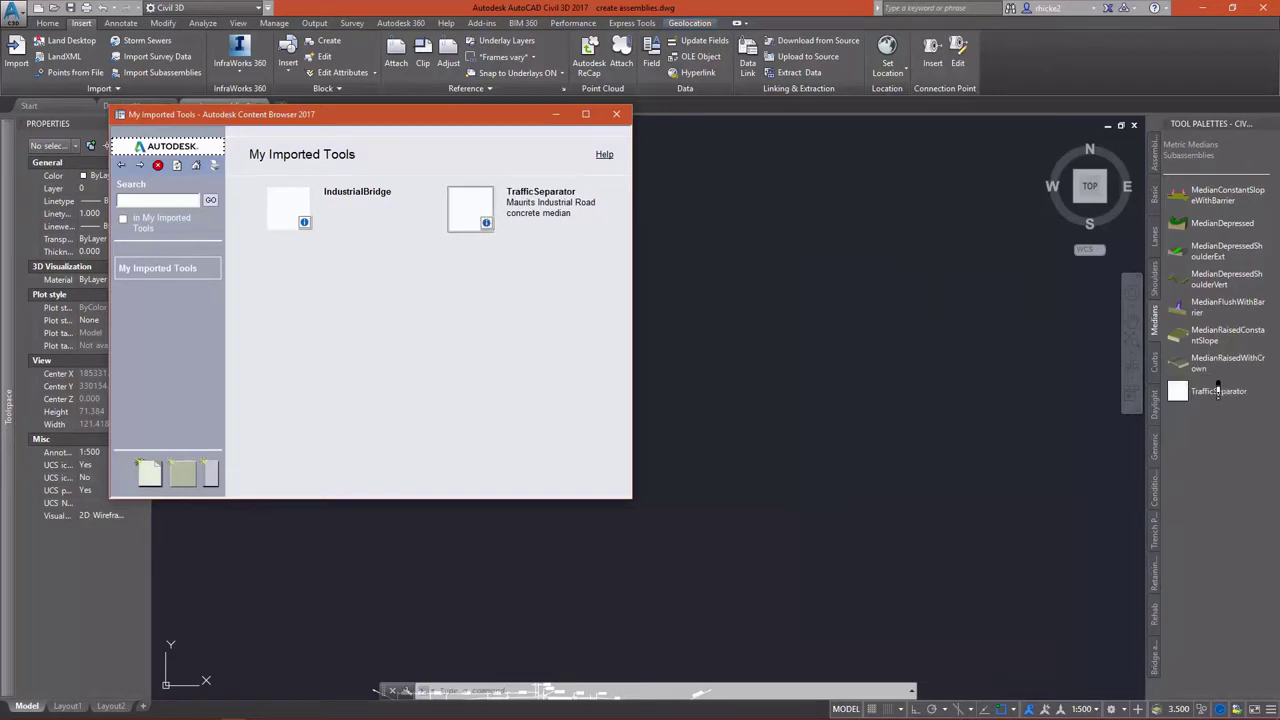
pyautogui.click(1084, 461)
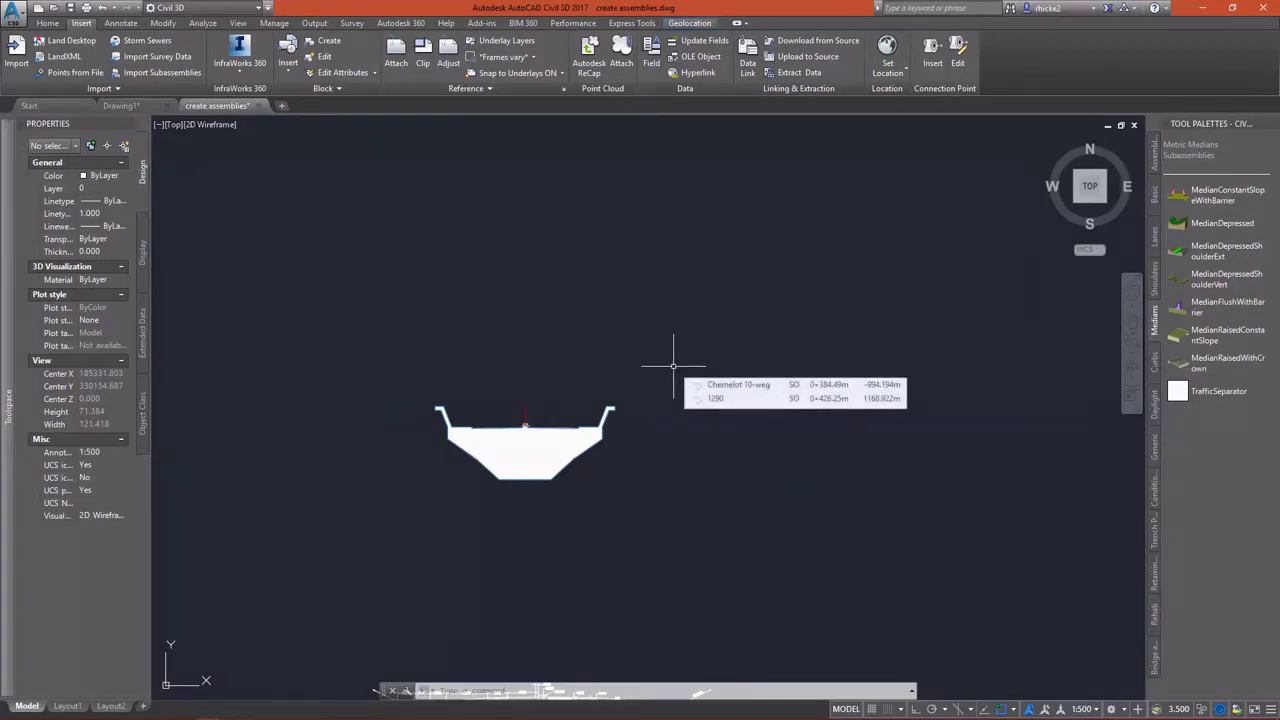
# Step: Zoom and pan to the dimensioned road cross-section sketch and its materials legend
pyautogui.scroll(-3, 700, 236)
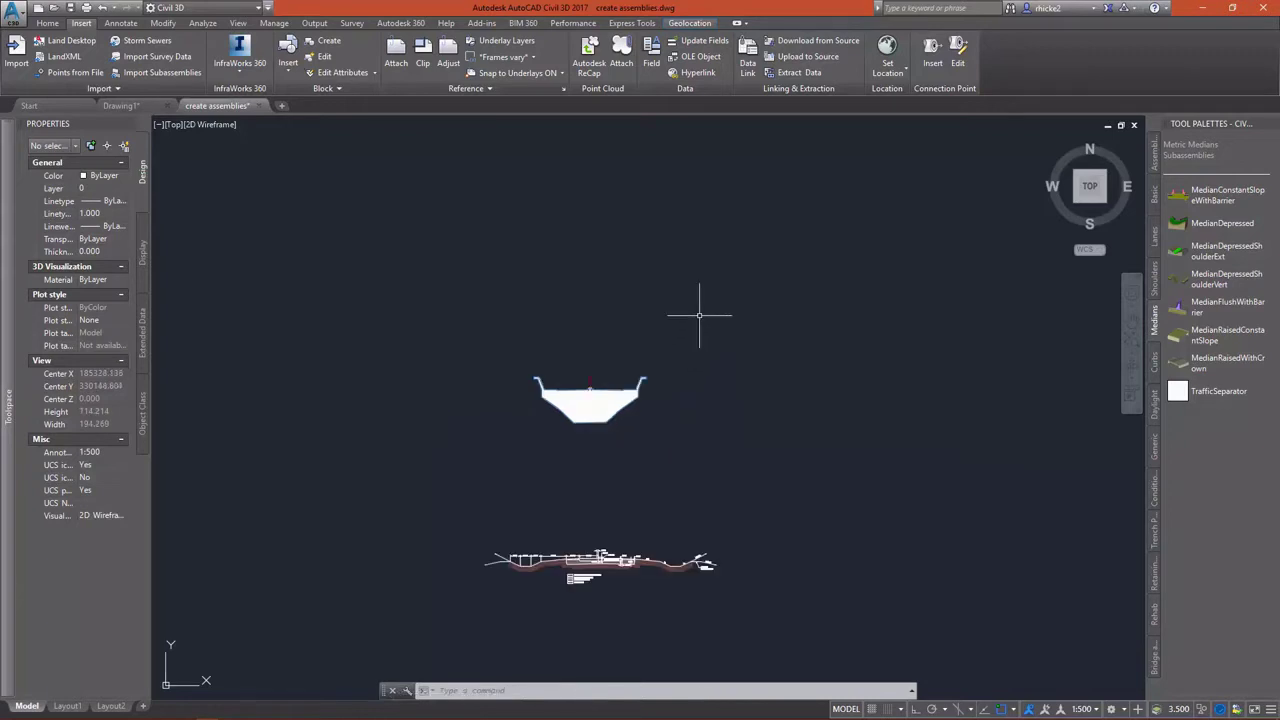
pyautogui.moveTo(677, 510); pyautogui.dragTo(678, 468, button='middle')
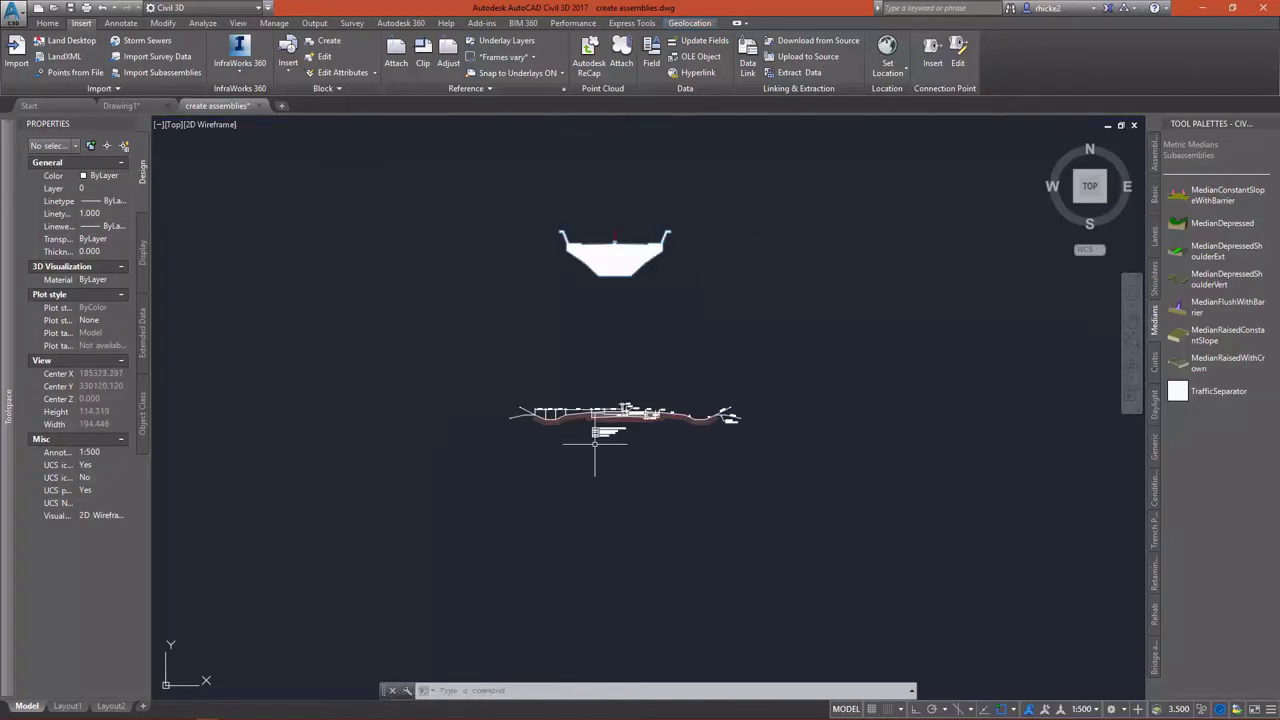
pyautogui.scroll(4, 666, 506)
pyautogui.scroll(2, 662, 478)
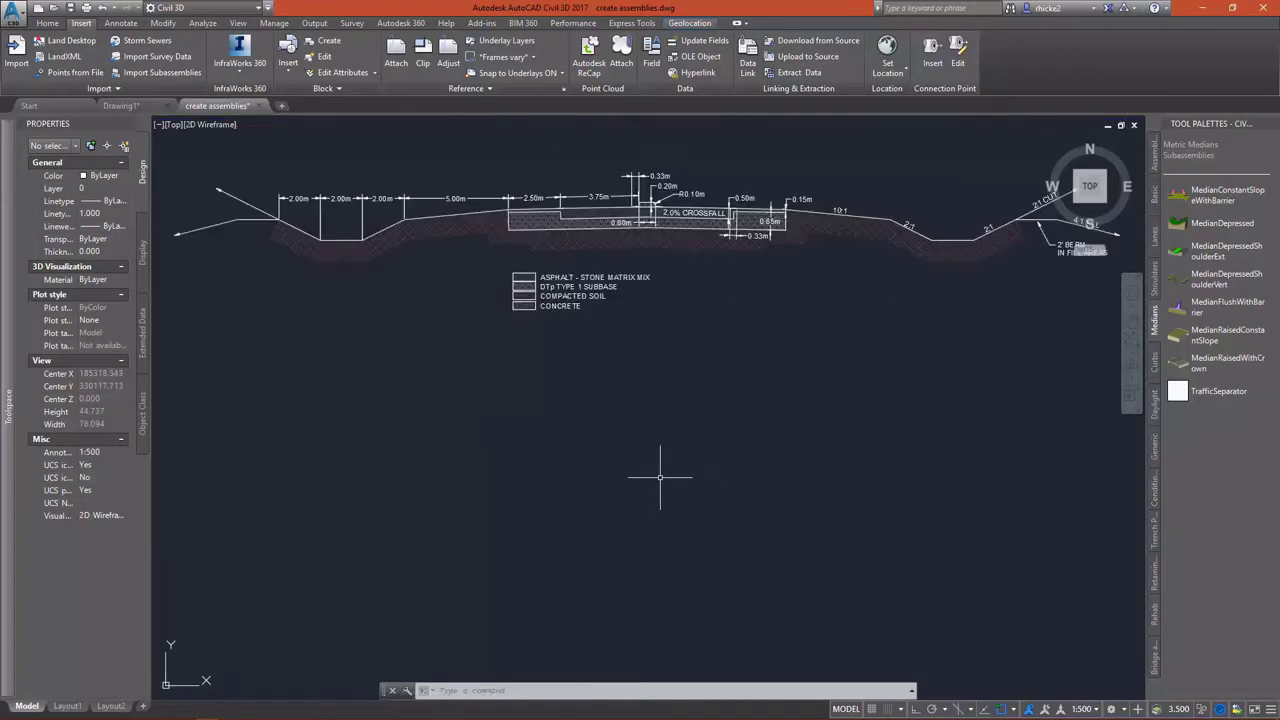
pyautogui.scroll(-2, 662, 468)
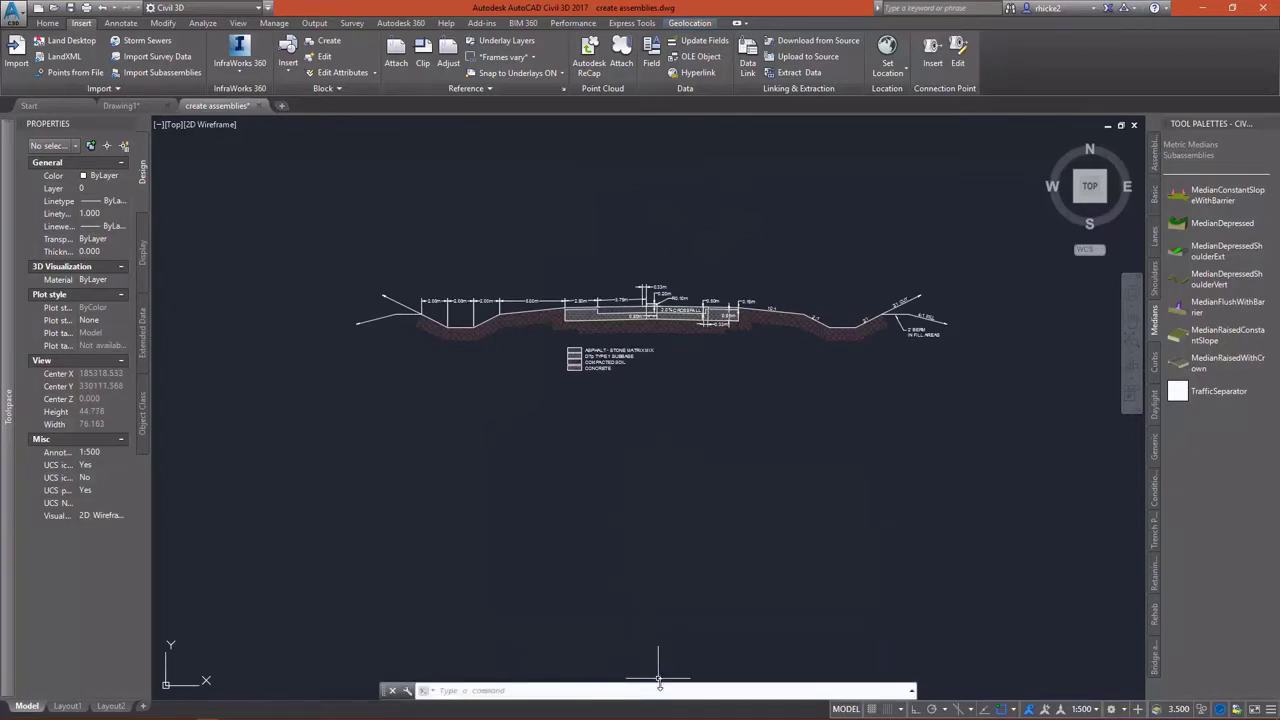
pyautogui.click(47, 22)
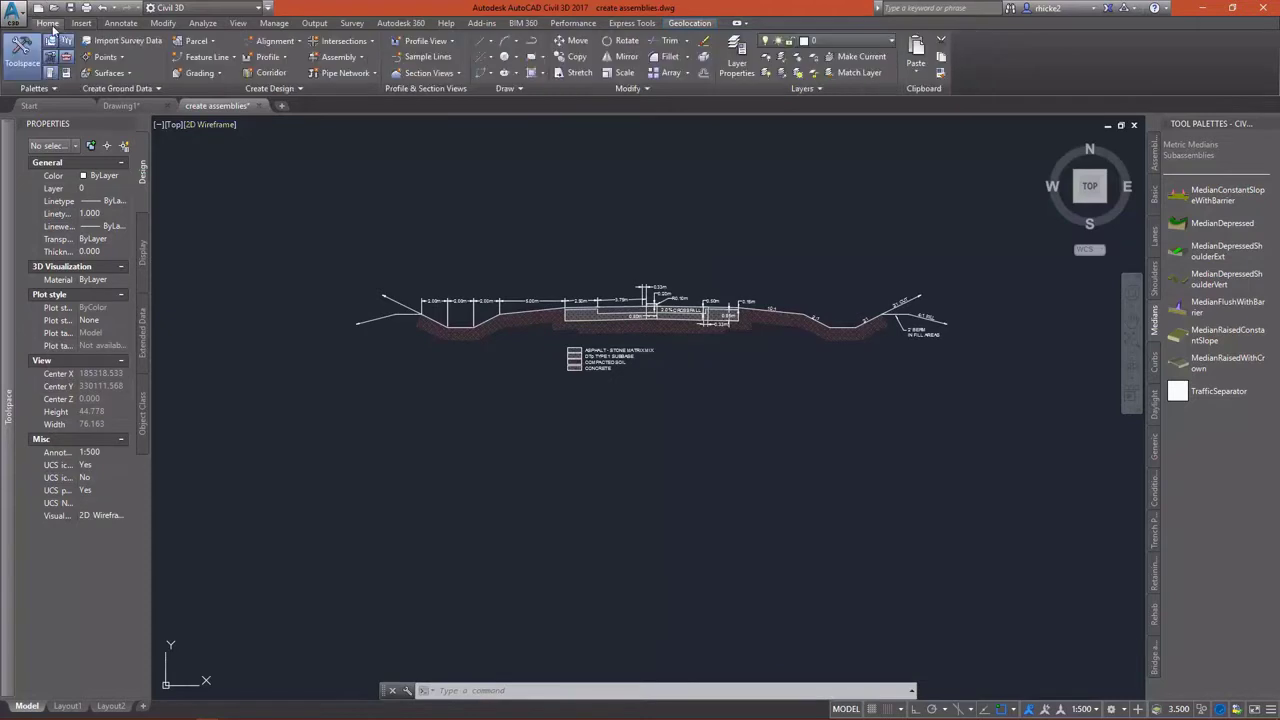
# Step: Create the Road Section assembly and place its baseline below the cross-section sketch
pyautogui.click(340, 57)
pyautogui.click(350, 78)
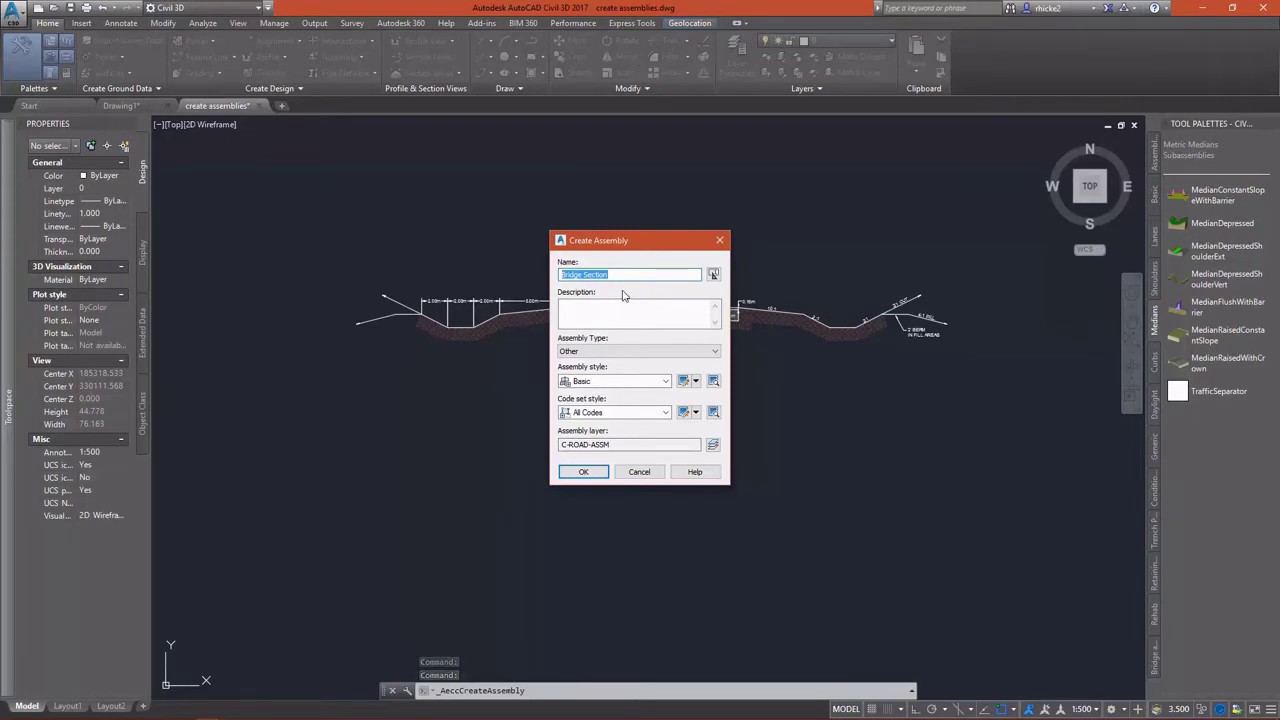
pyautogui.write('Roa')
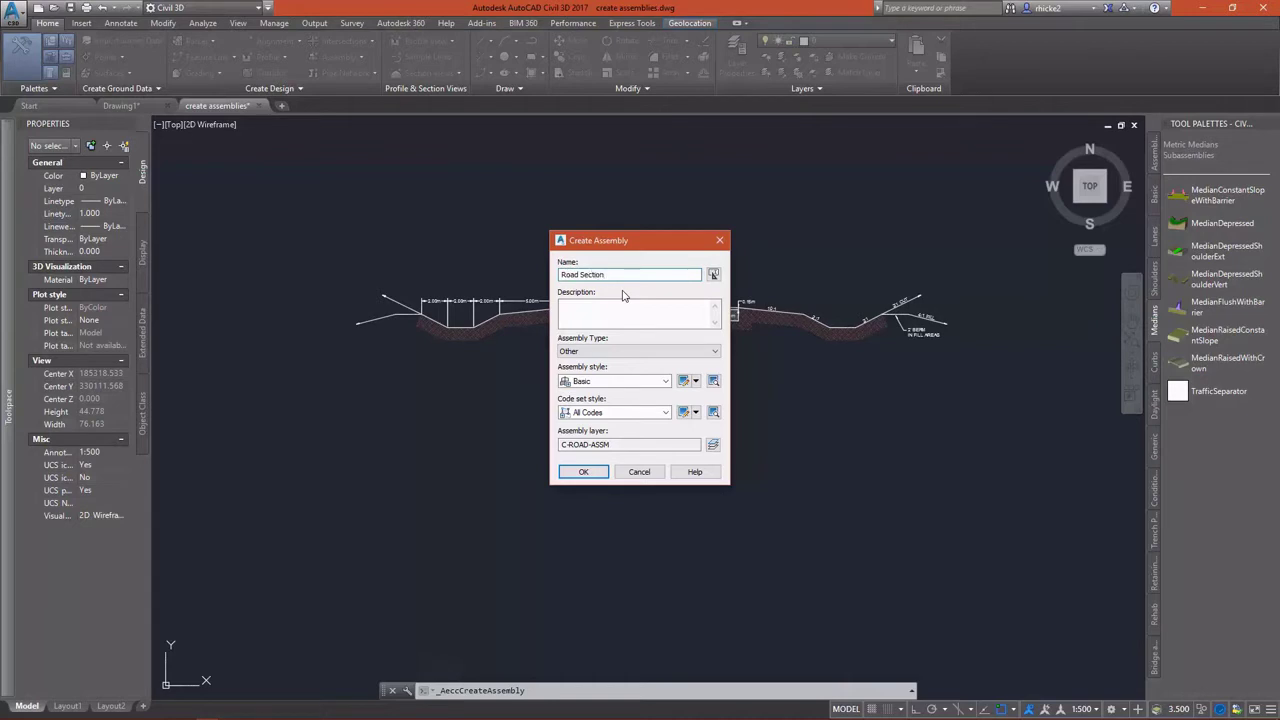
pyautogui.write('d Section')
pyautogui.click(583, 471)
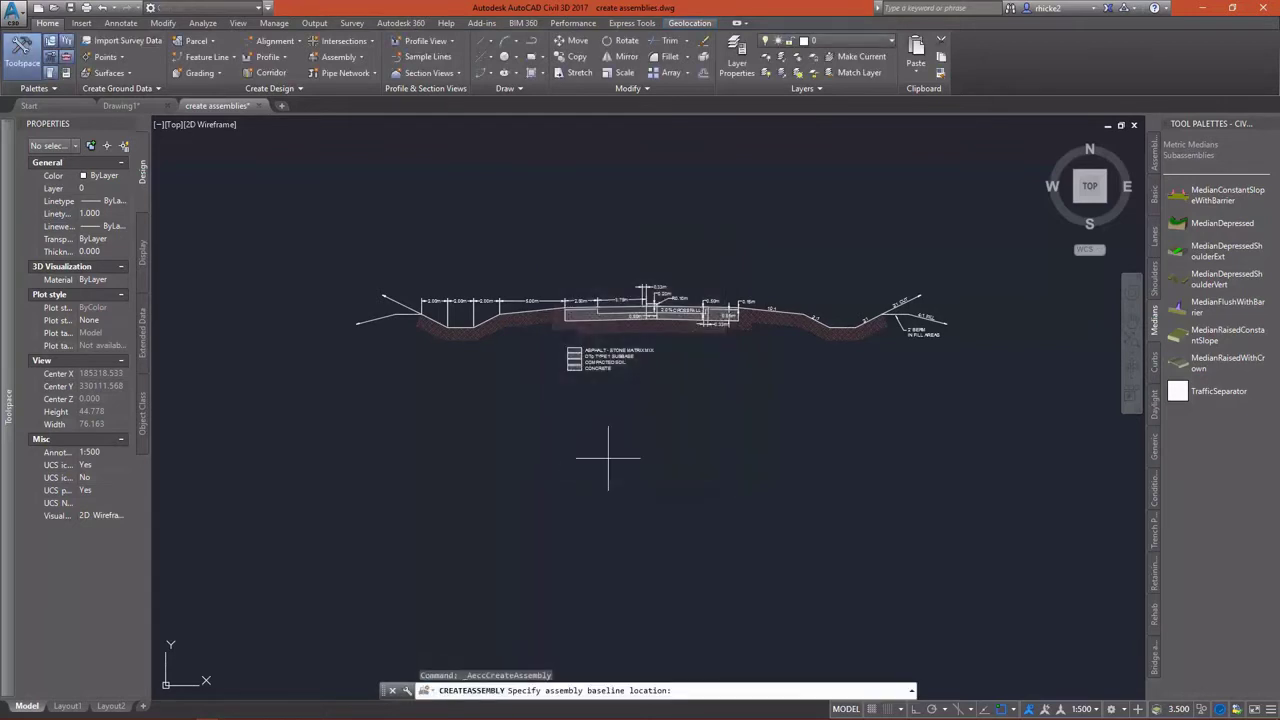
pyautogui.click(663, 443)
pyautogui.scroll(4, 664, 443)
pyautogui.scroll(-2, 612, 660)
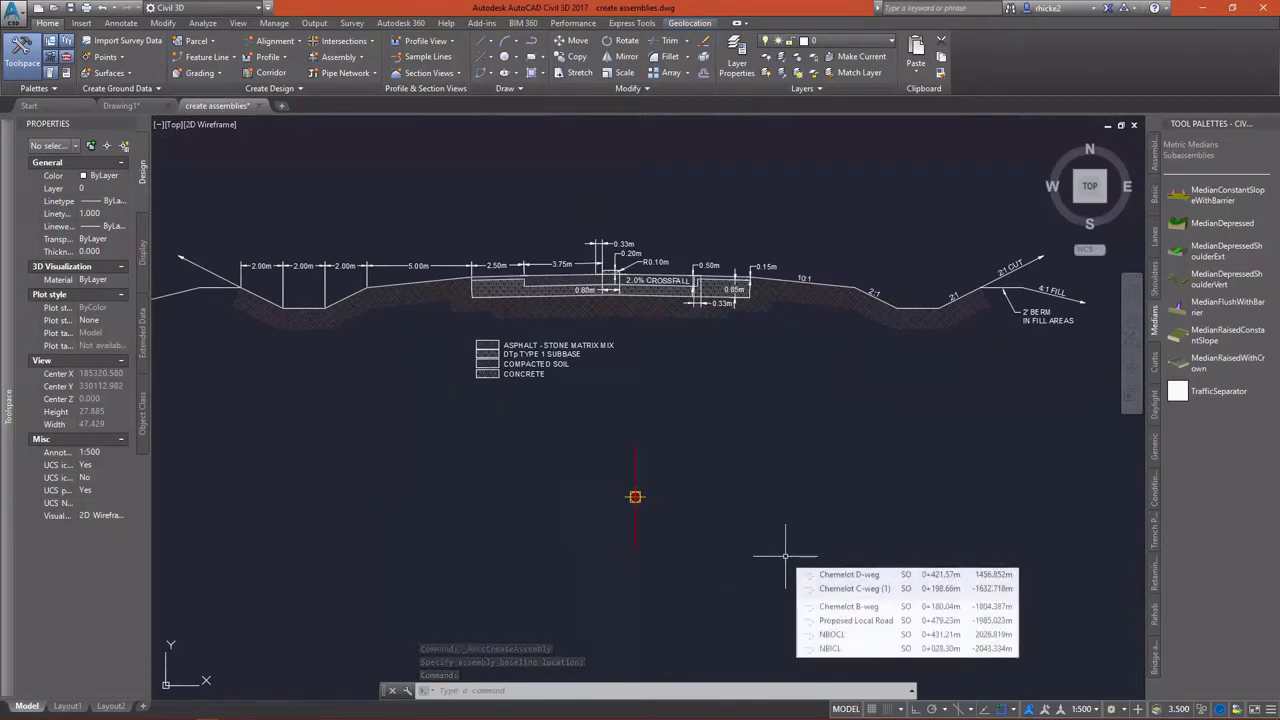
# Step: Insert TrafficSeparator from the Medians palette at the Road Section baseline and end the command
pyautogui.click(1219, 391)
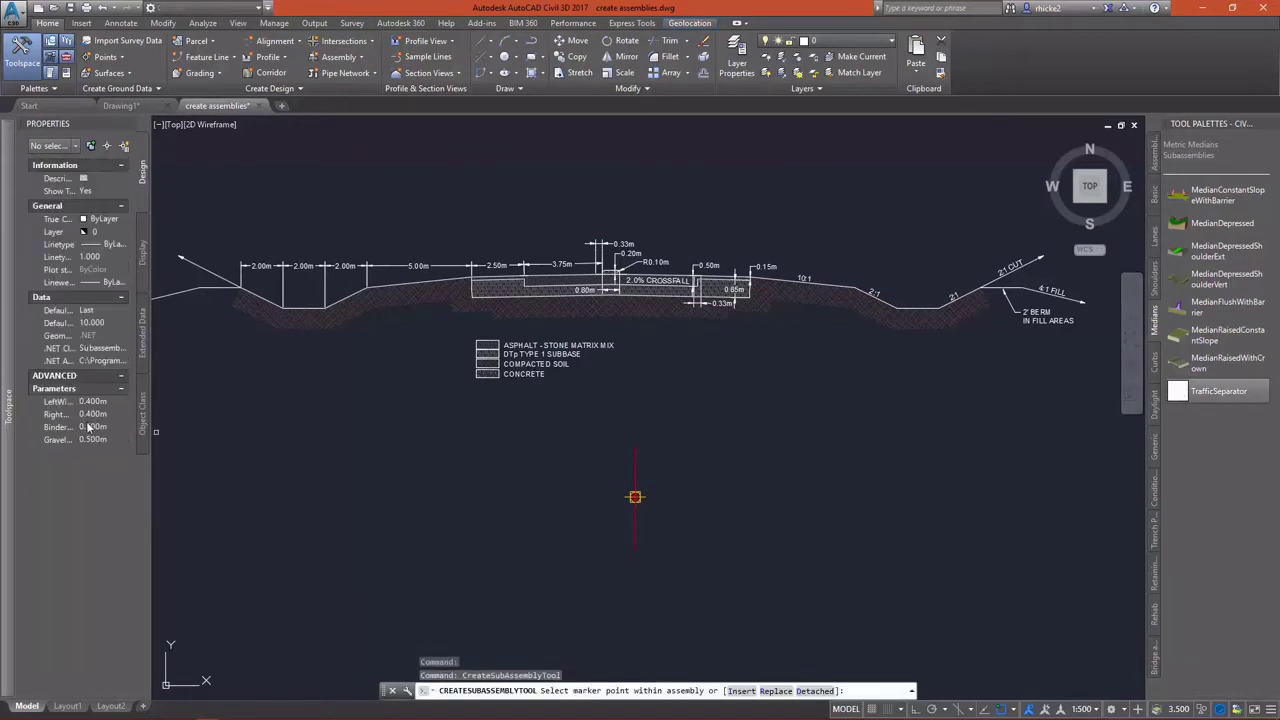
pyautogui.moveTo(171, 402); pyautogui.dragTo(225, 402)
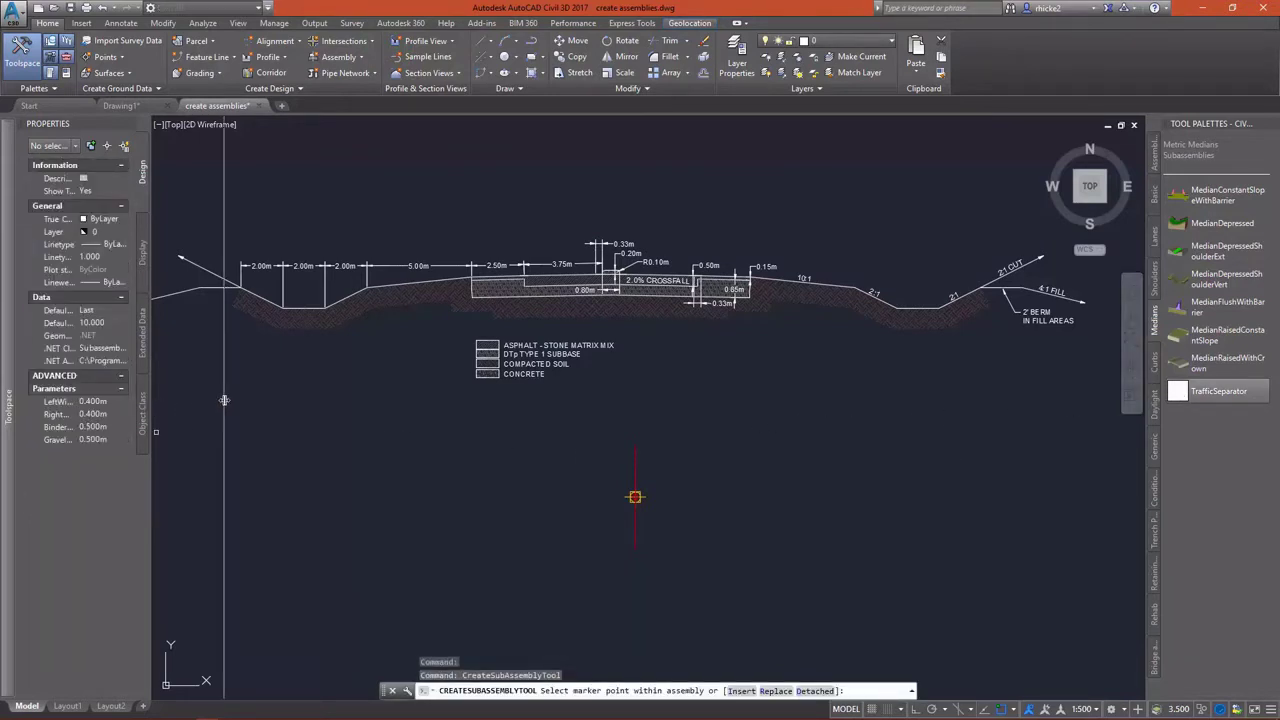
pyautogui.click(1176, 394)
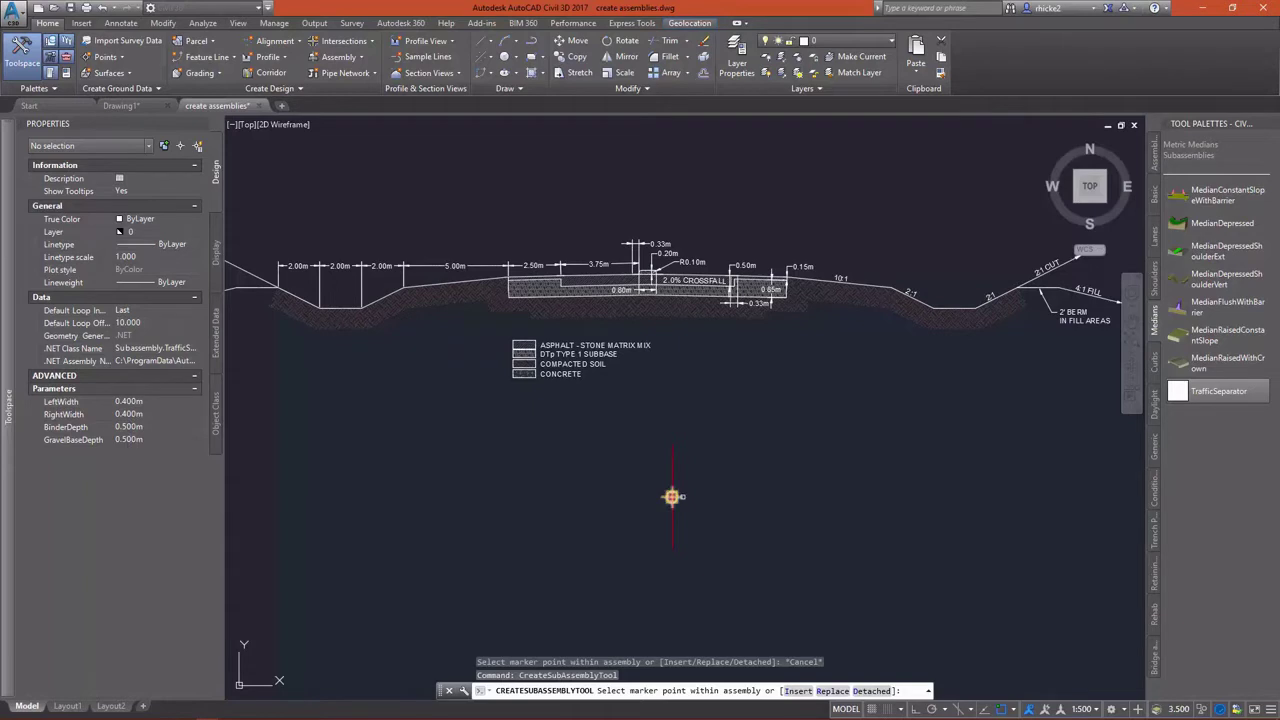
pyautogui.click(671, 496)
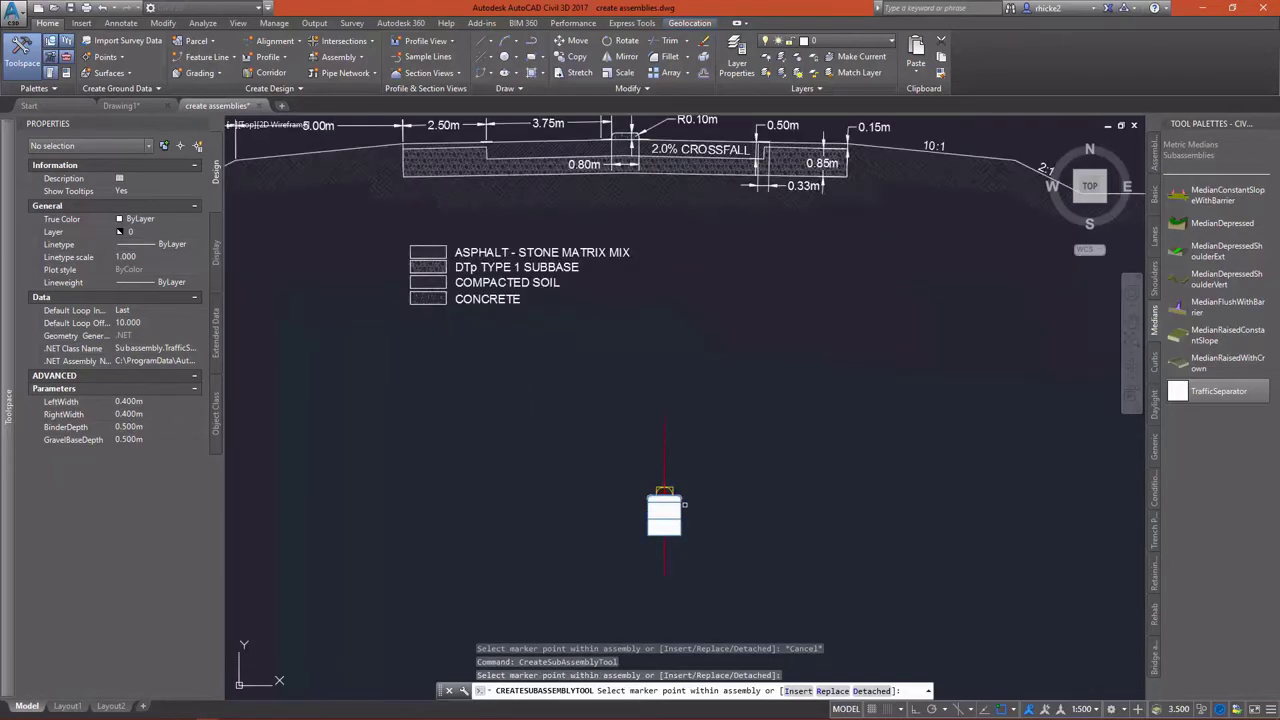
pyautogui.scroll(4, 685, 504)
pyautogui.rightClick(512, 443)
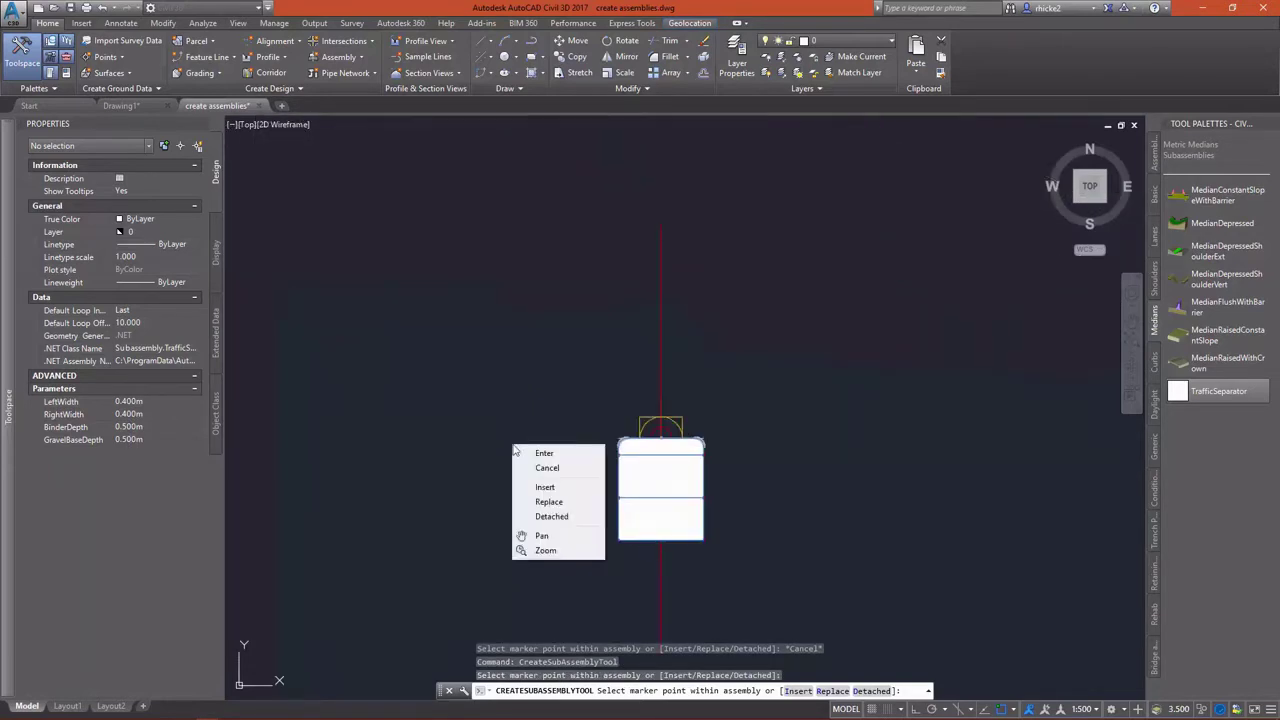
pyautogui.click(526, 450)
pyautogui.scroll(4, 540, 455)
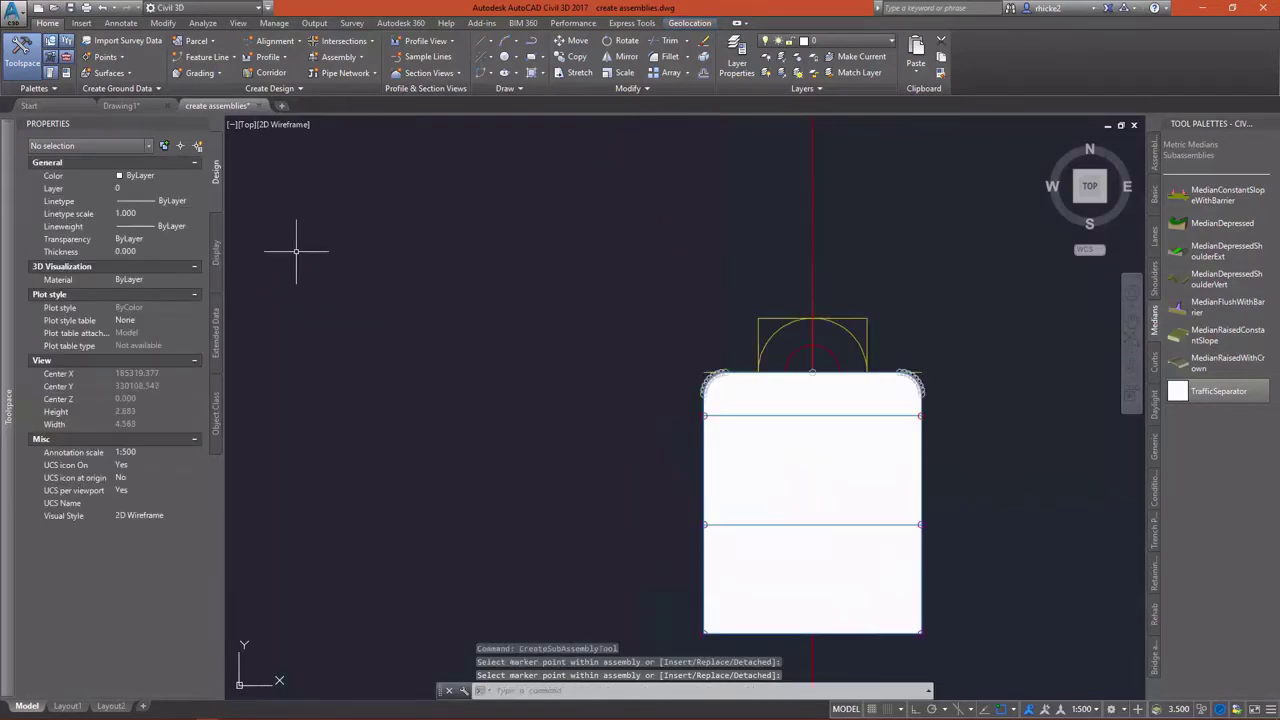
pyautogui.scroll(-2, 430, 280)
pyautogui.scroll(-2, 506, 280)
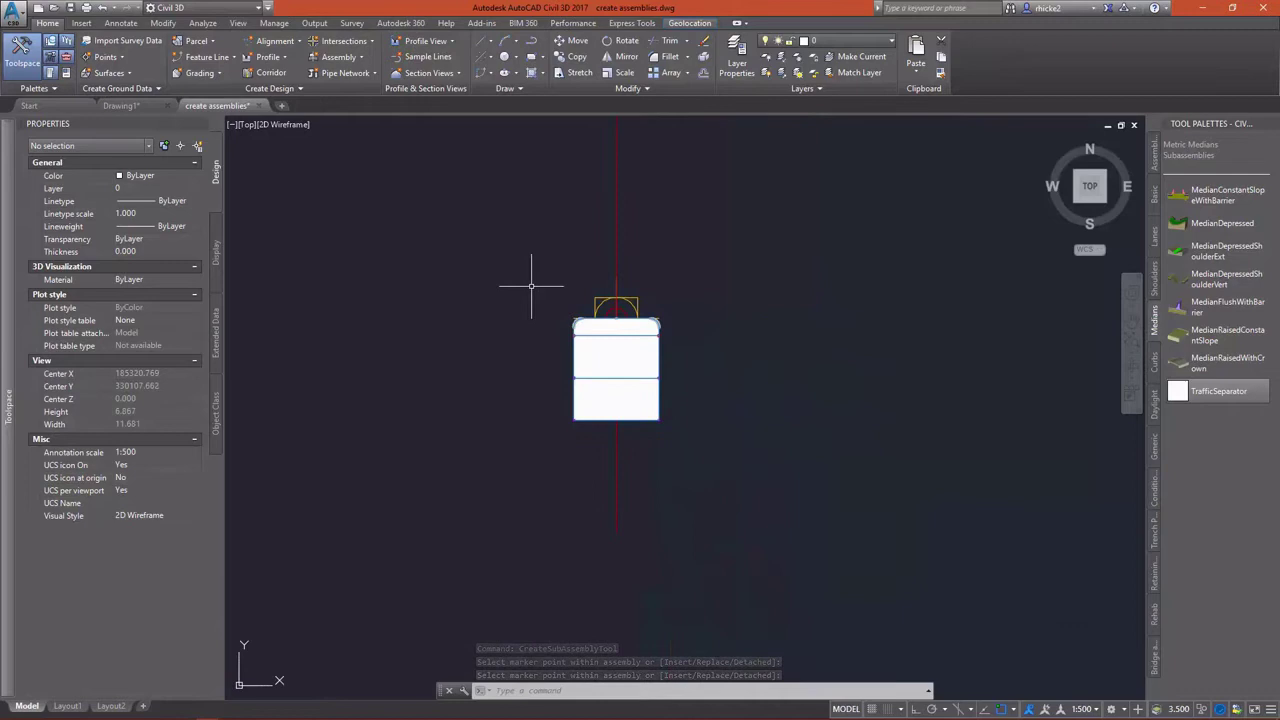
# Step: Choose the LaneSuperelevationAOR lane from the Lanes tool palette
pyautogui.click(1155, 234)
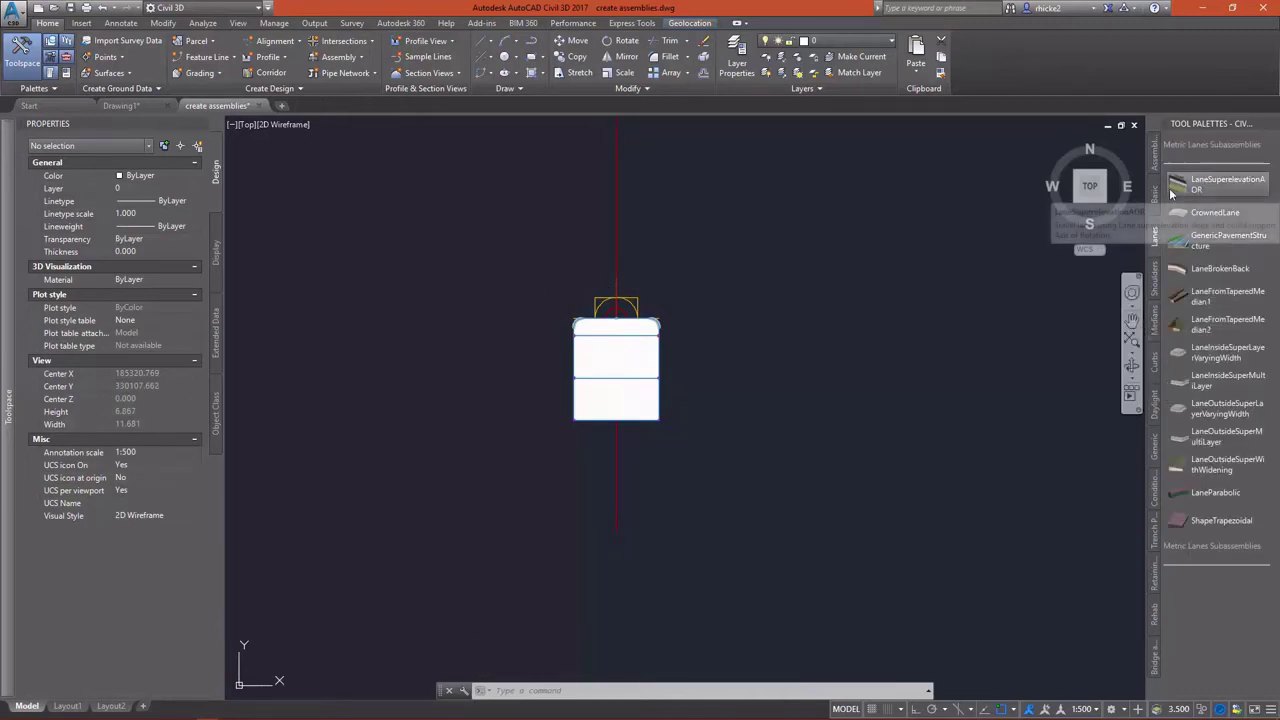
pyautogui.click(1200, 184)
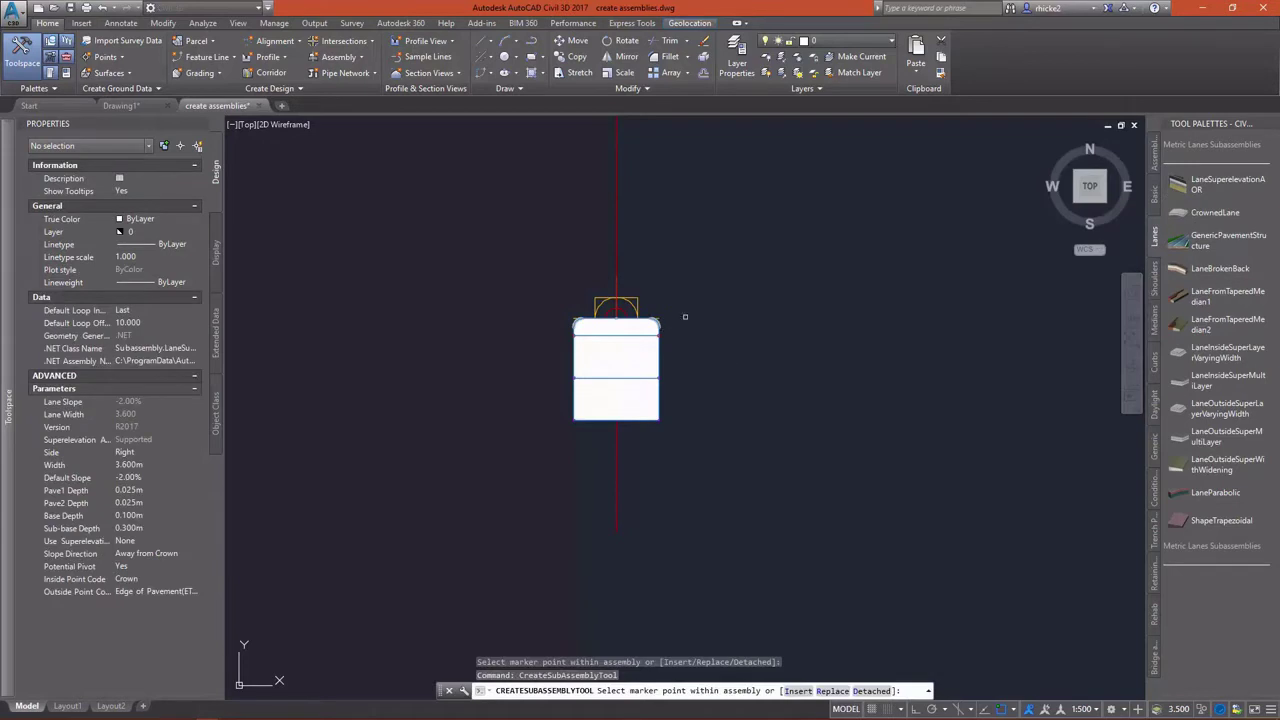
pyautogui.scroll(8, 685, 317)
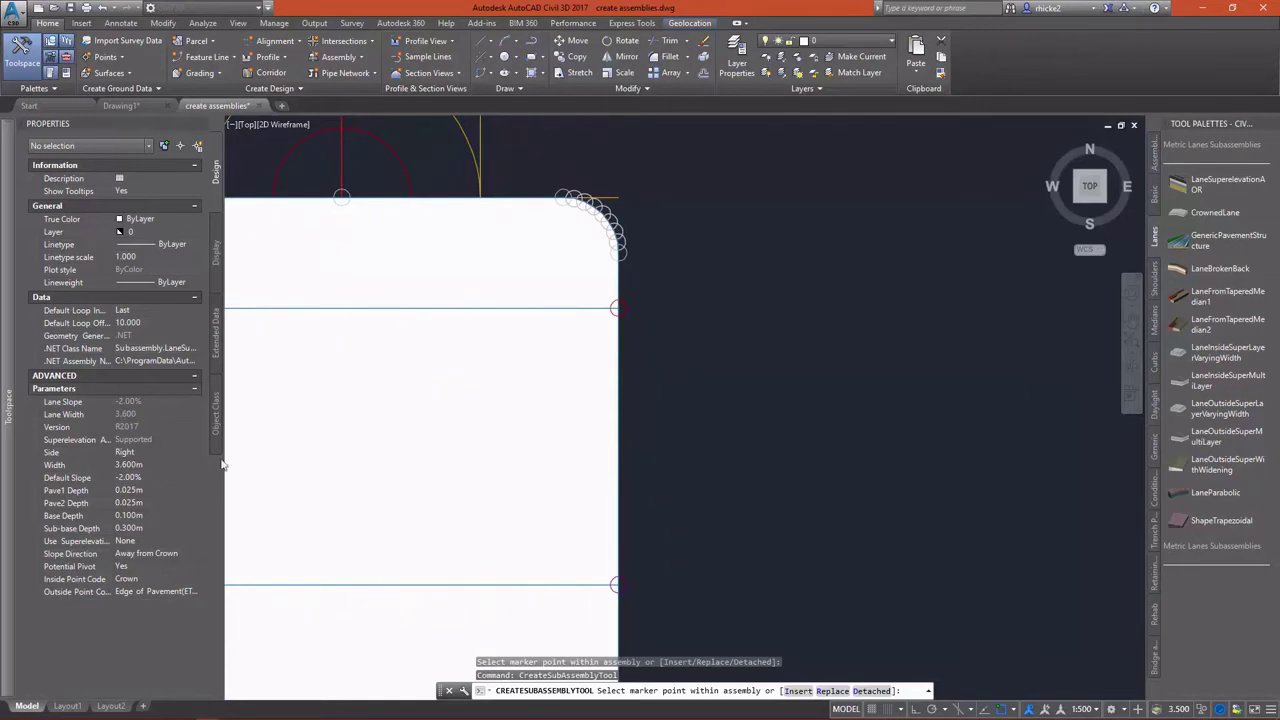
pyautogui.scroll(-8, 700, 460)
pyautogui.scroll(-4, 707, 447)
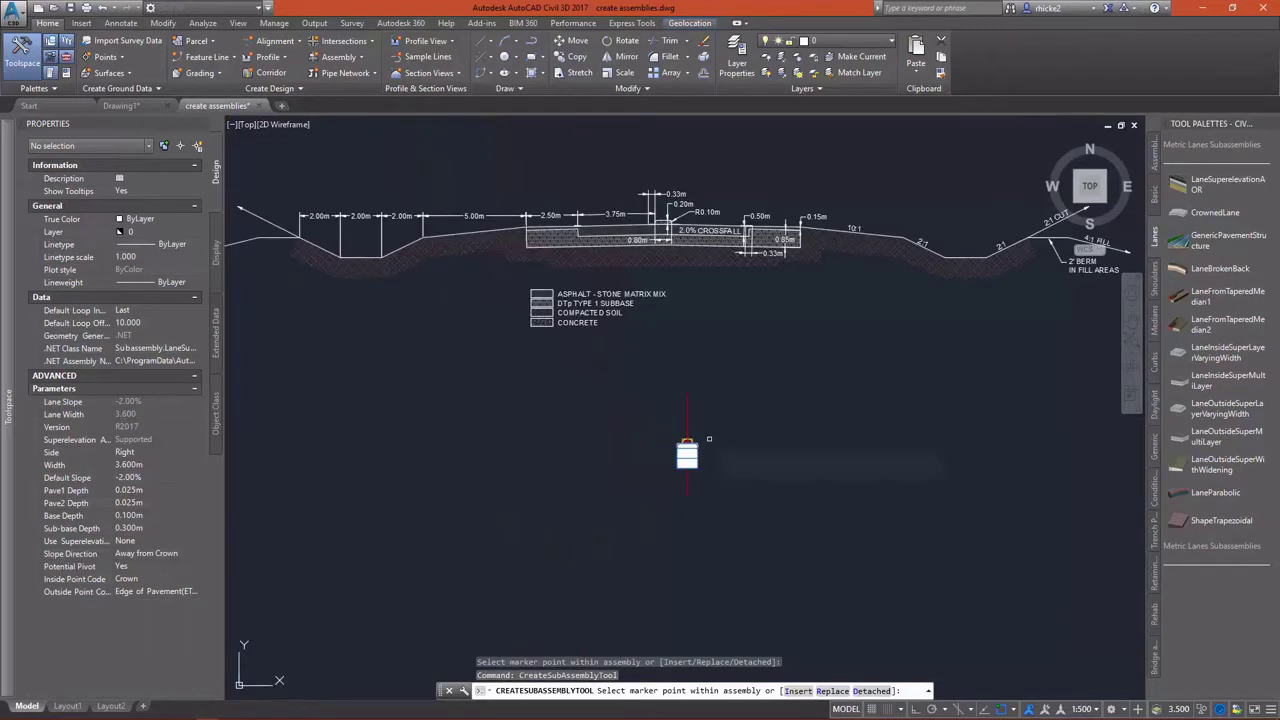
# Step: Set the lane's Width to 3.75, Pave1 Depth 0, Pave2 Depth 0.5 and Base Depth 0.5
pyautogui.click(140, 459)
pyautogui.write('3.75')
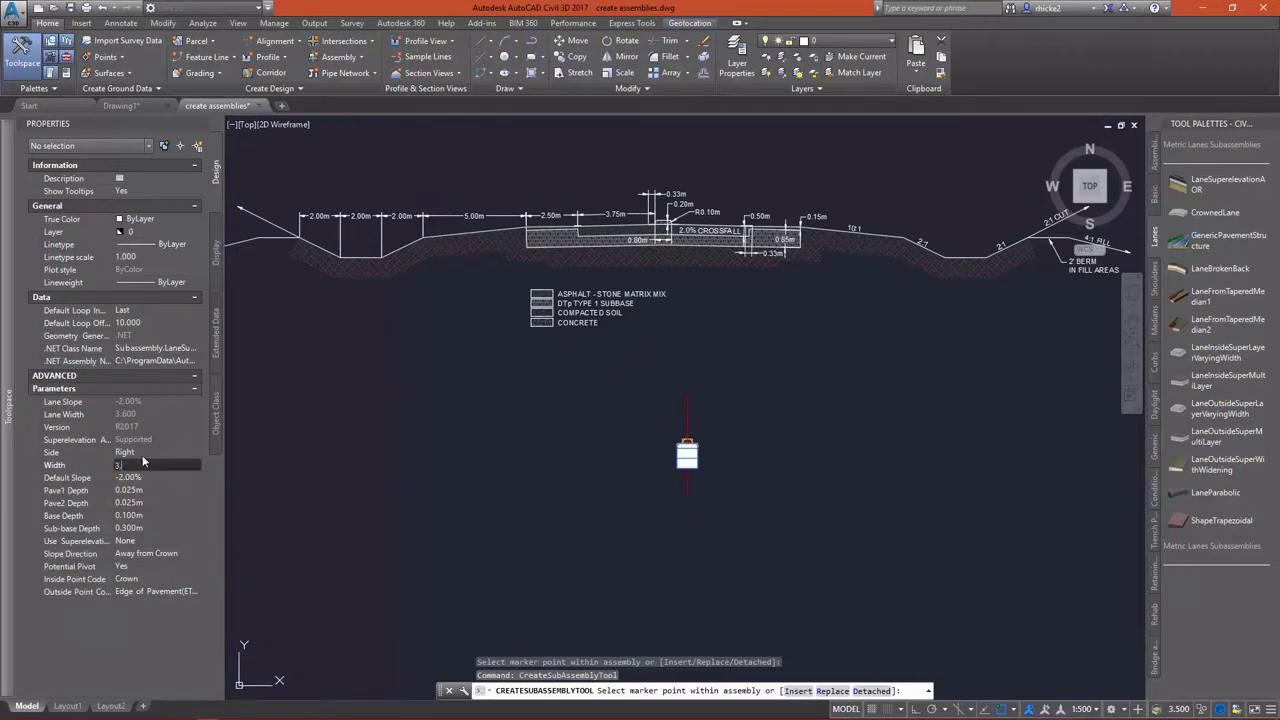
pyautogui.press('Tab')
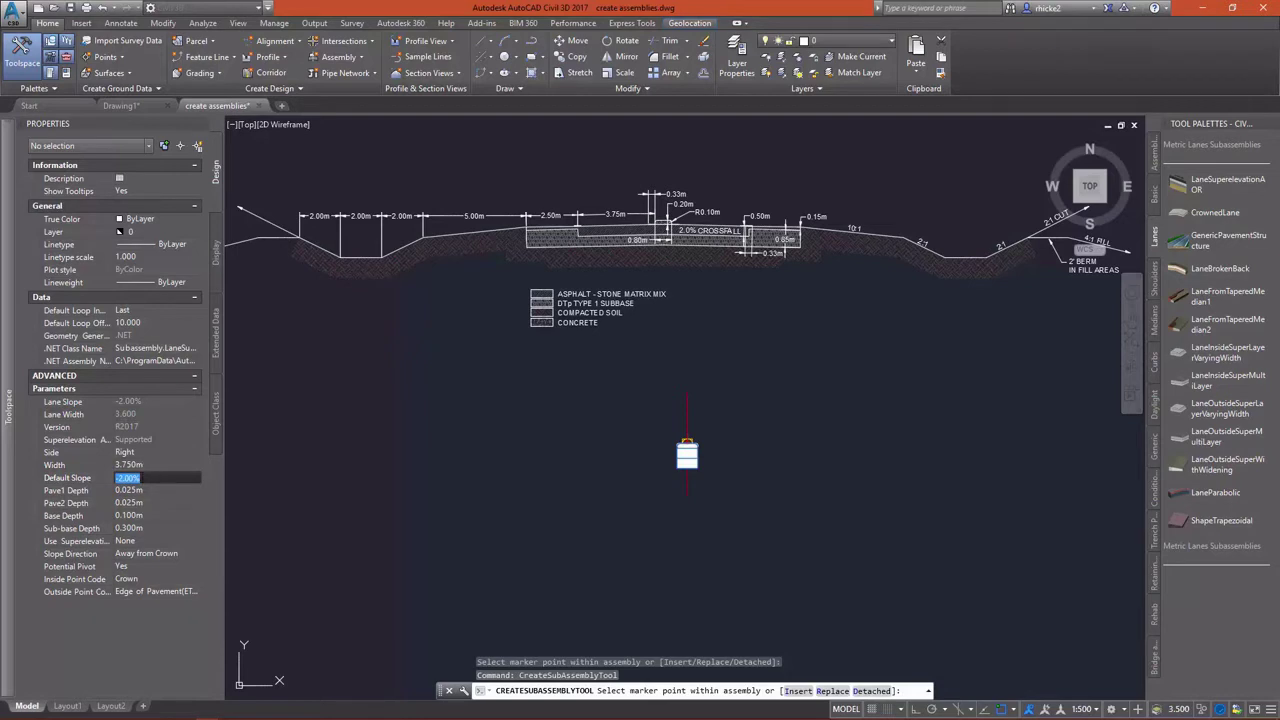
pyautogui.press('Tab')
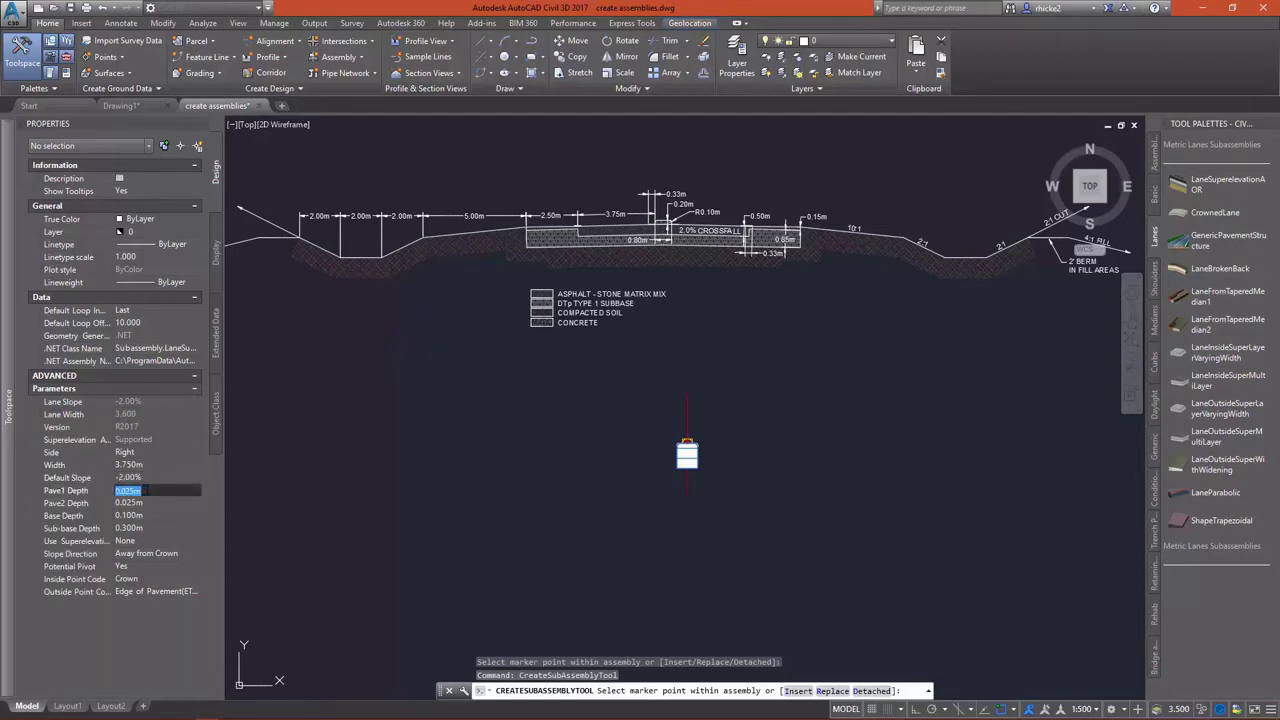
pyautogui.write('0.')
pyautogui.press('Tab')
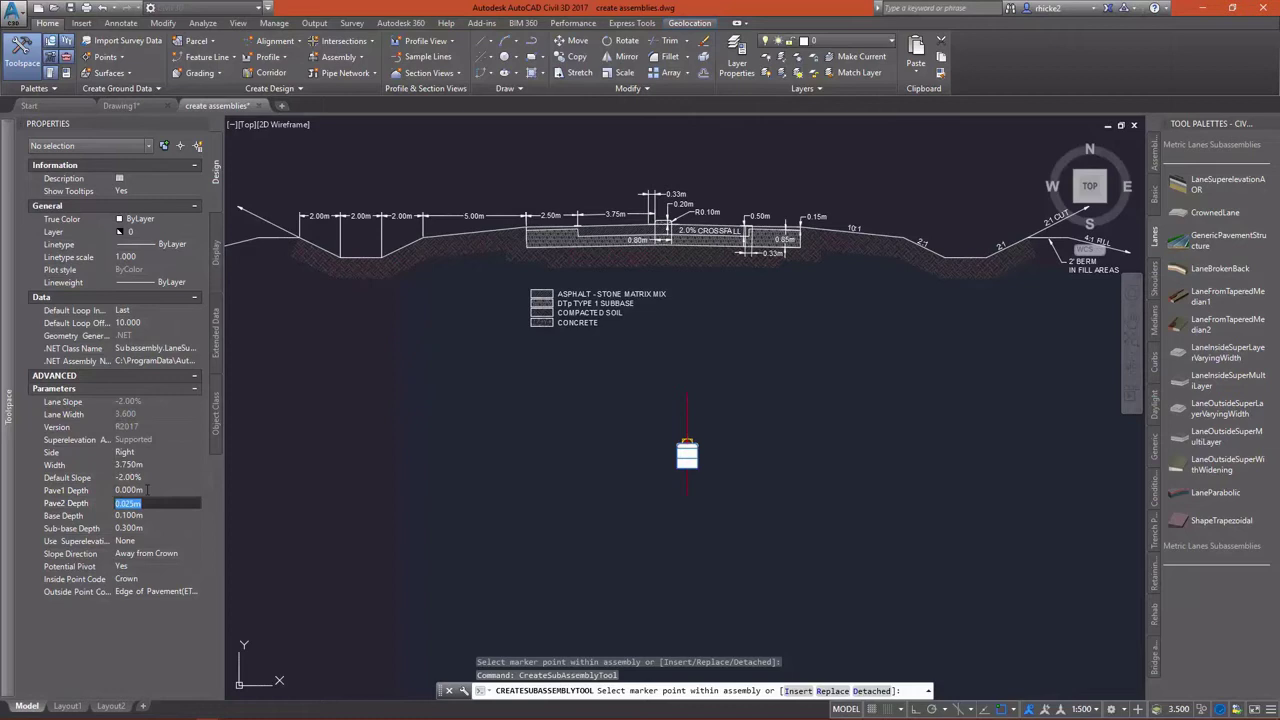
pyautogui.write('0.')
pyautogui.press('Tab')
pyautogui.write('0.5')
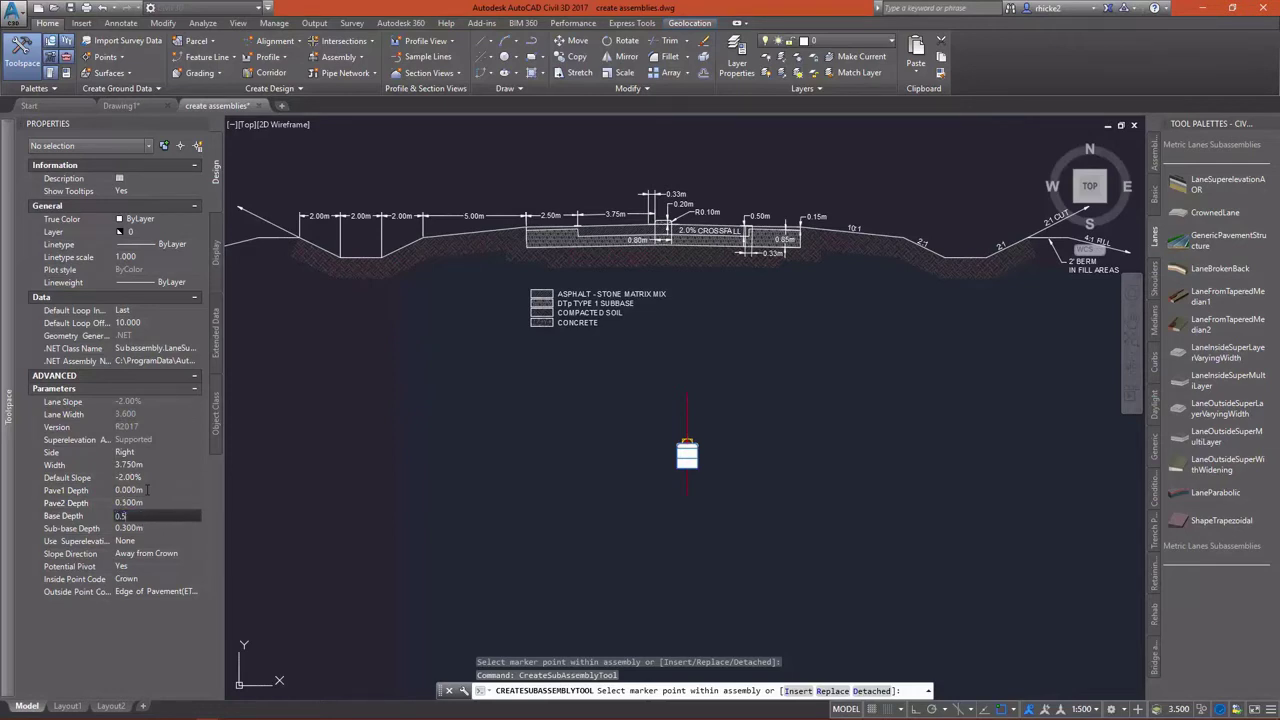
pyautogui.press('Tab')
pyautogui.write('0.')
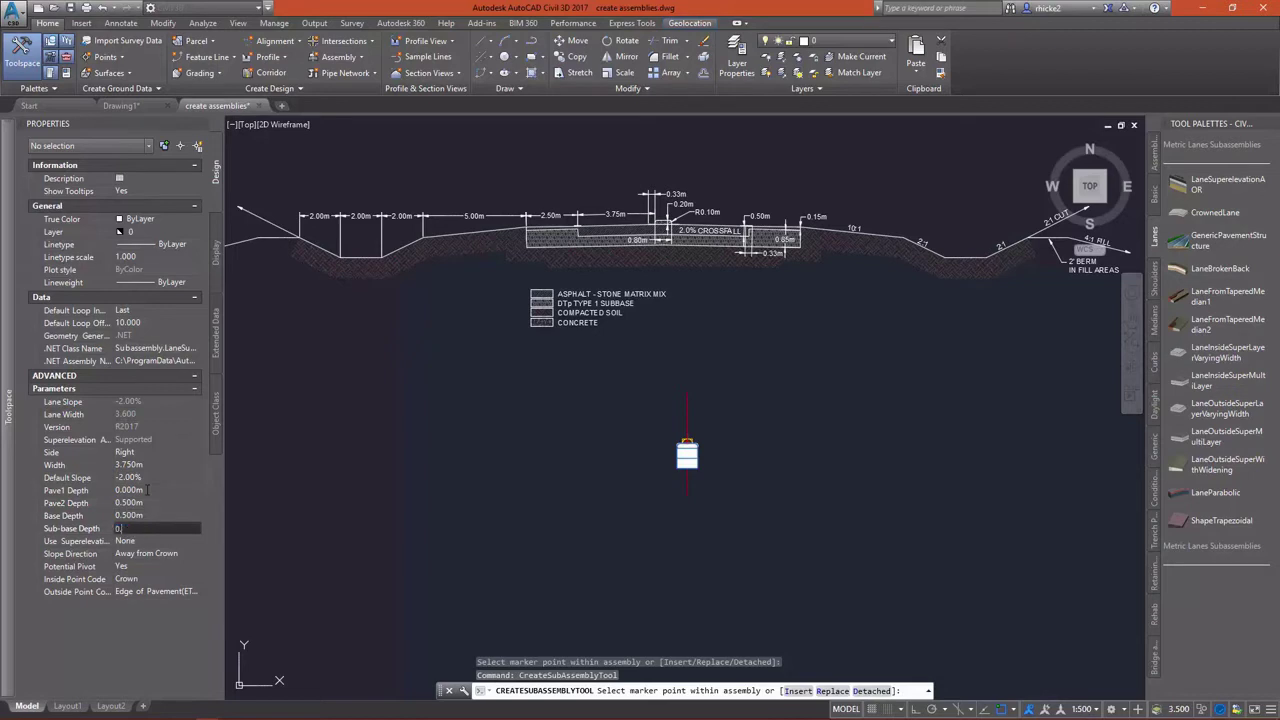
pyautogui.write('000')
pyautogui.press('Tab')
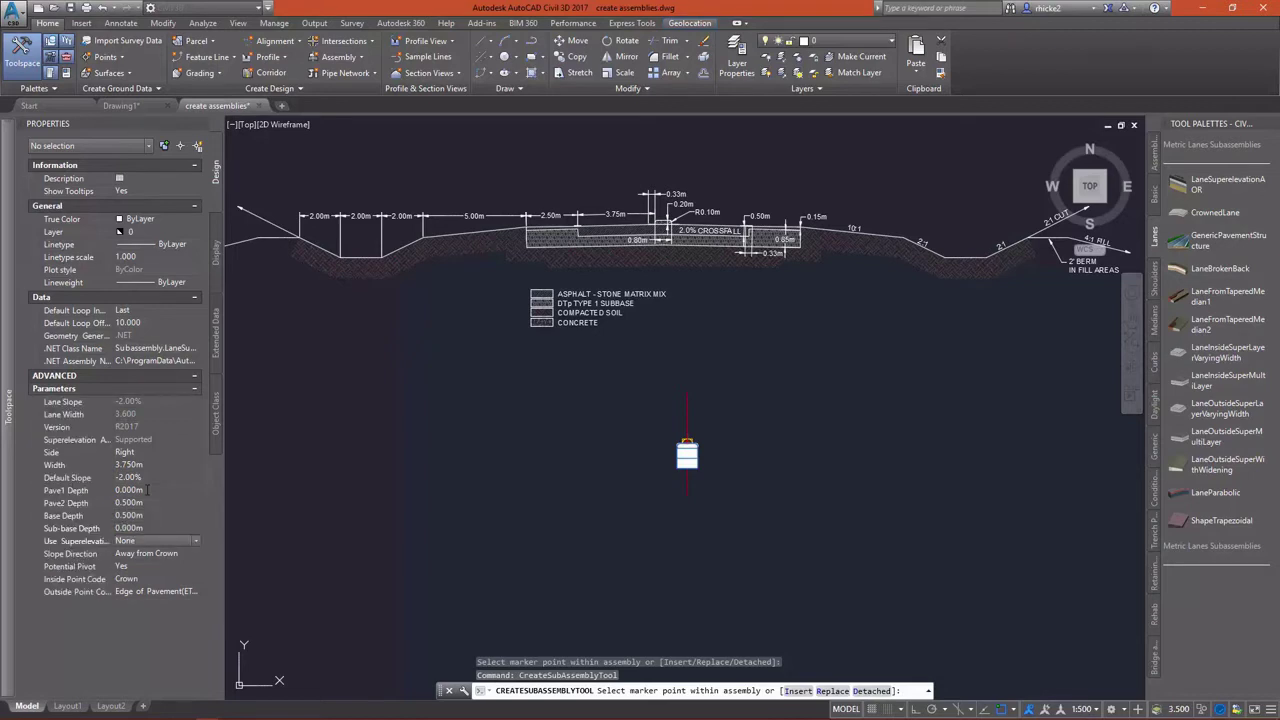
# Step: Attach the lane to the median's right-side marker
pyautogui.scroll(10, 700, 445)
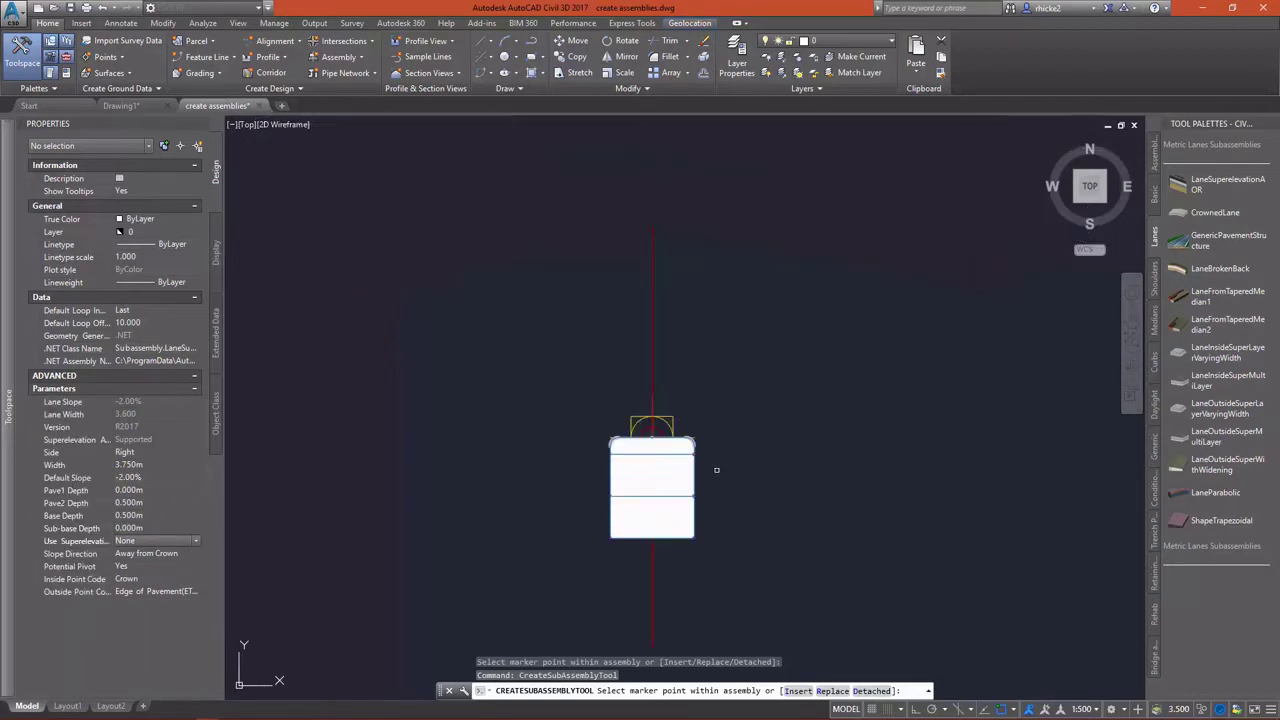
pyautogui.scroll(6, 690, 452)
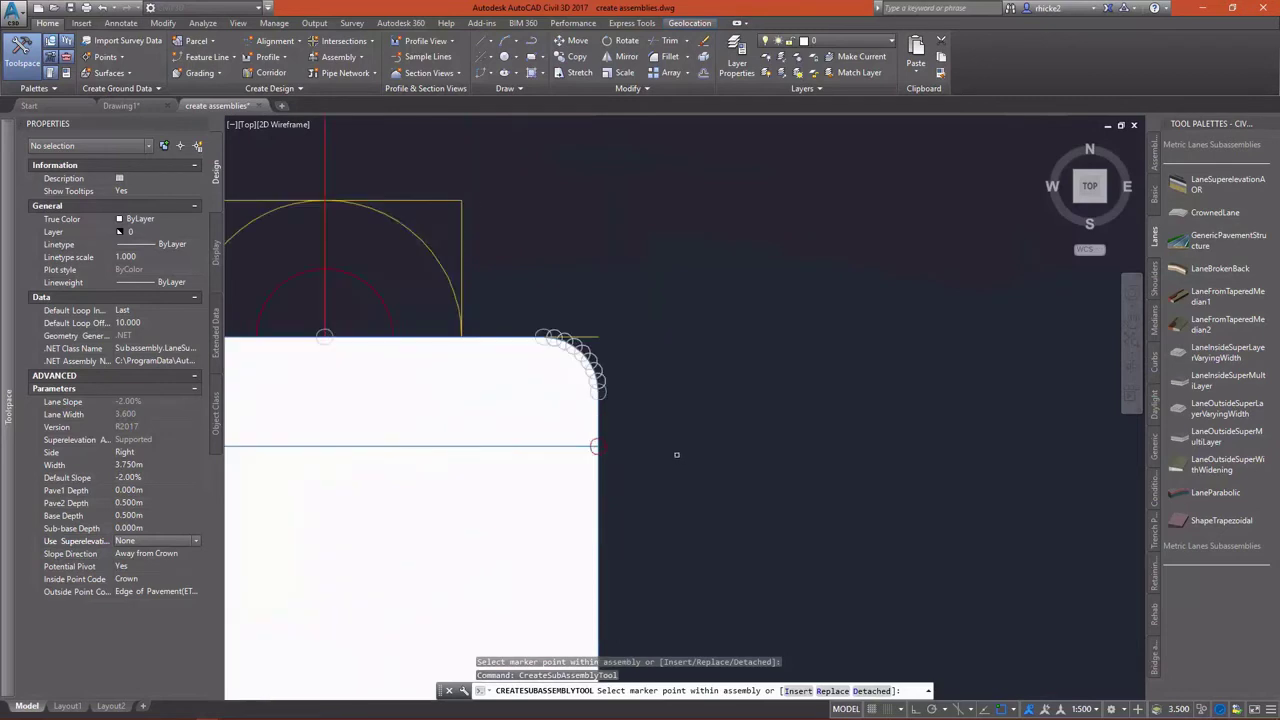
pyautogui.click(585, 445)
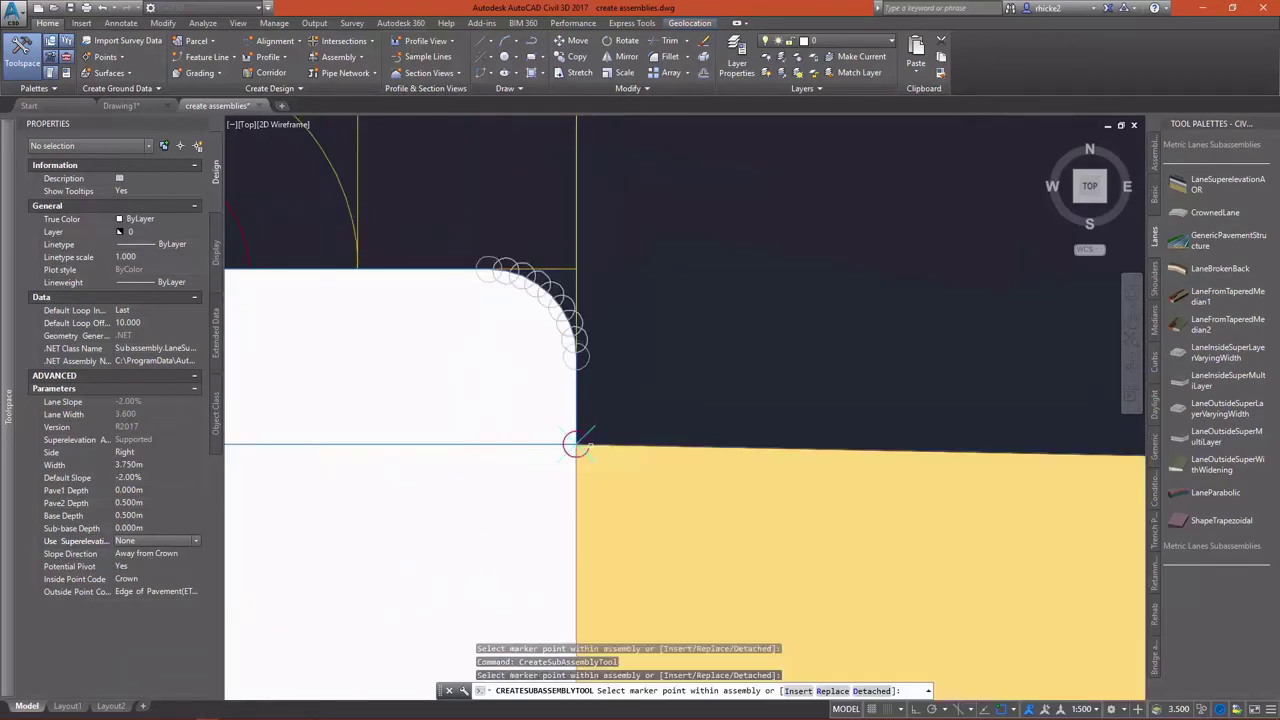
pyautogui.scroll(-4, 590, 440)
pyautogui.scroll(-6, 610, 490)
pyautogui.press('Escape')
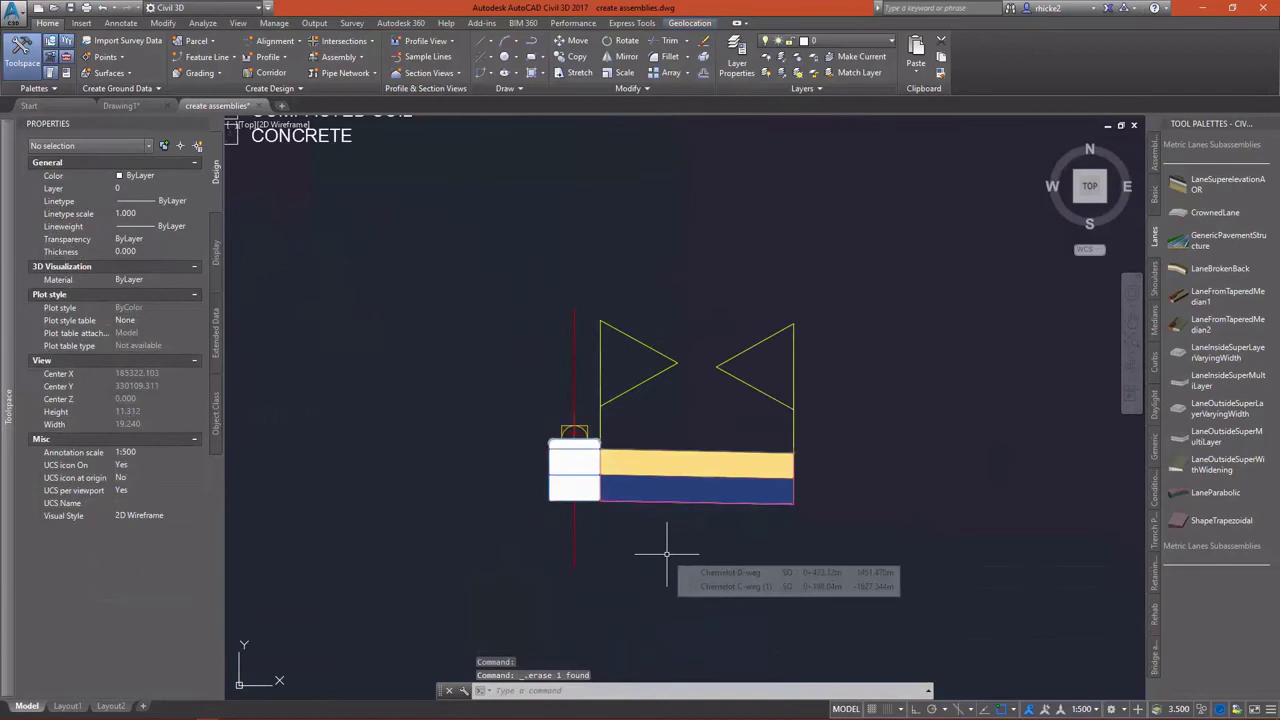
pyautogui.scroll(-5, 650, 560)
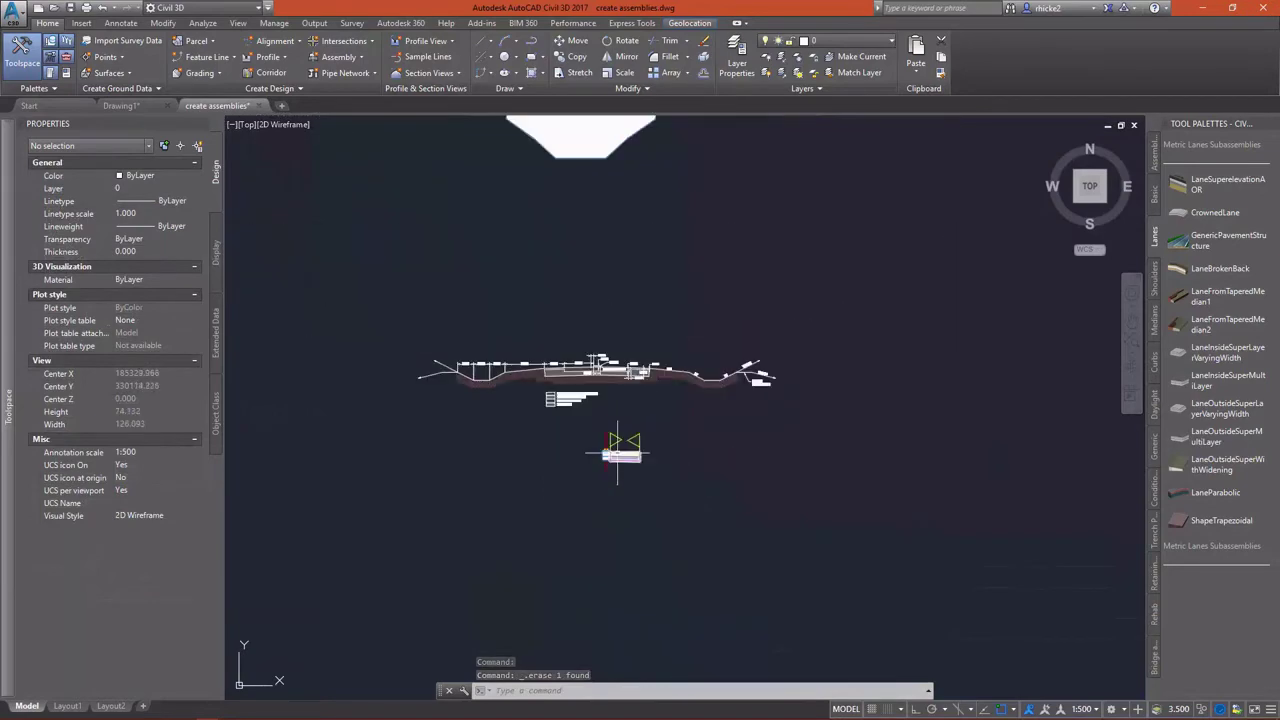
pyautogui.scroll(8, 620, 440)
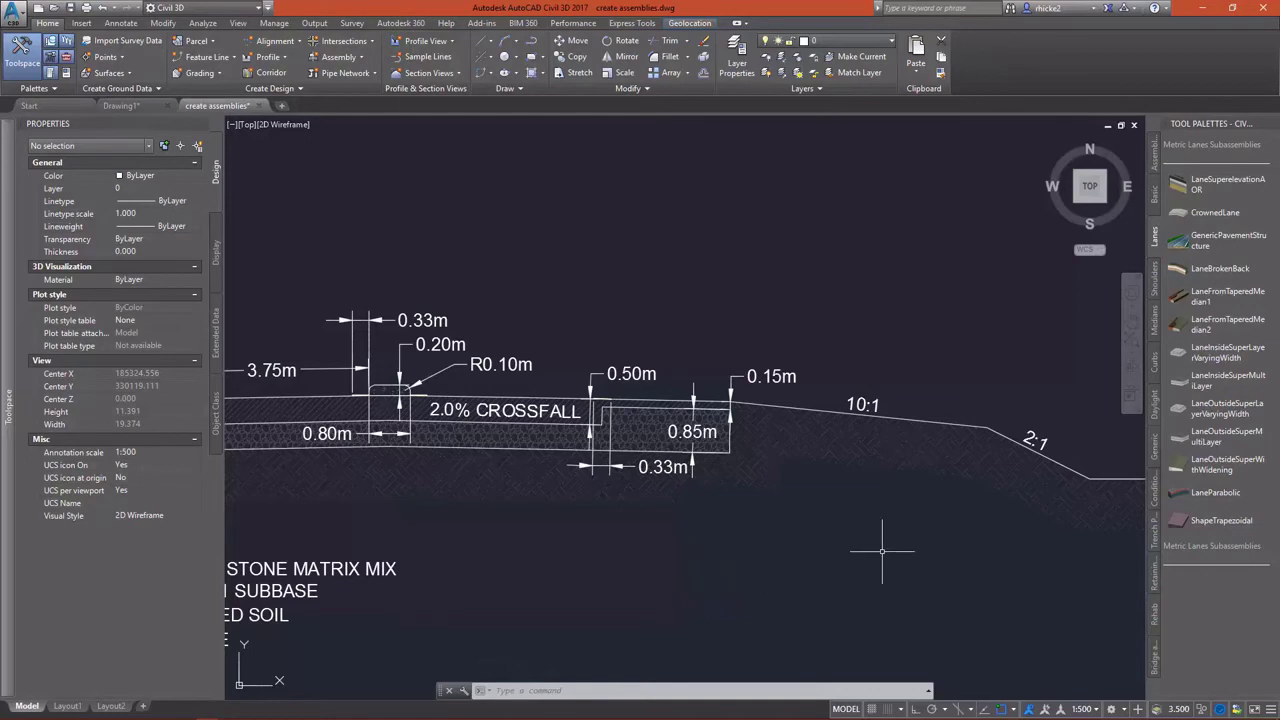
pyautogui.scroll(-4, 882, 550)
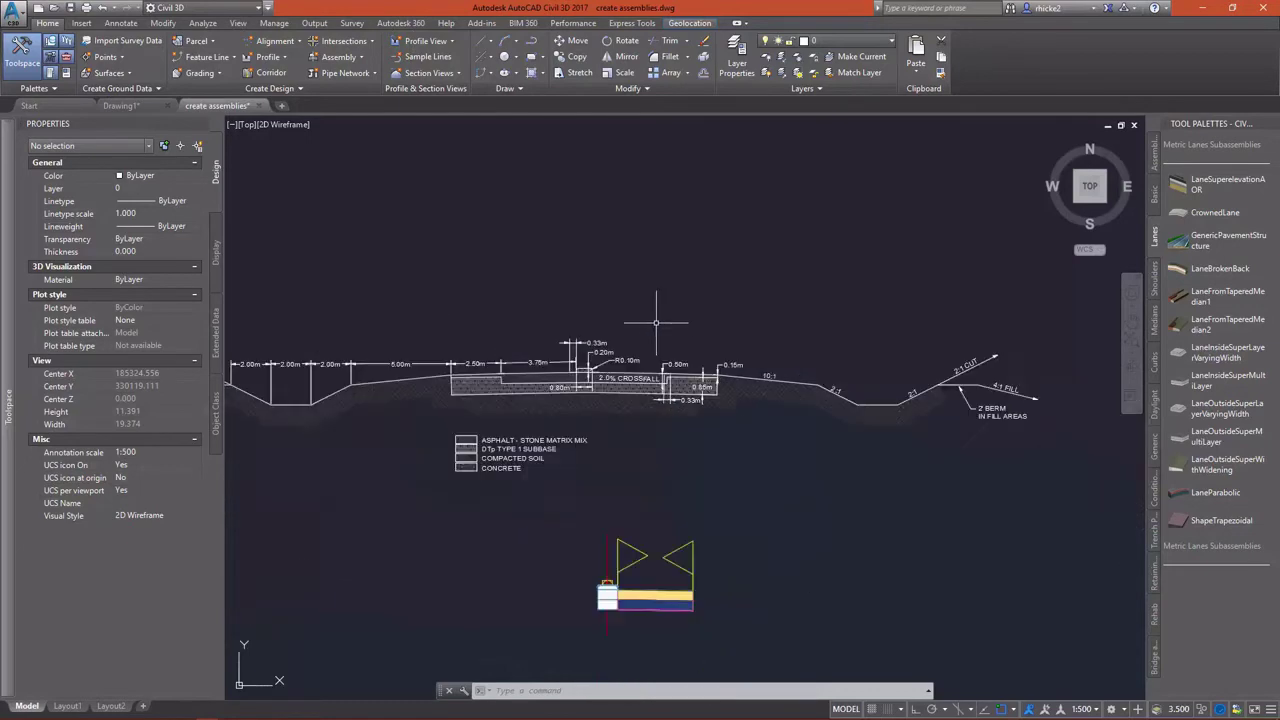
pyautogui.scroll(6, 665, 560)
pyautogui.scroll(-2, 749, 449)
pyautogui.scroll(2, 960, 370)
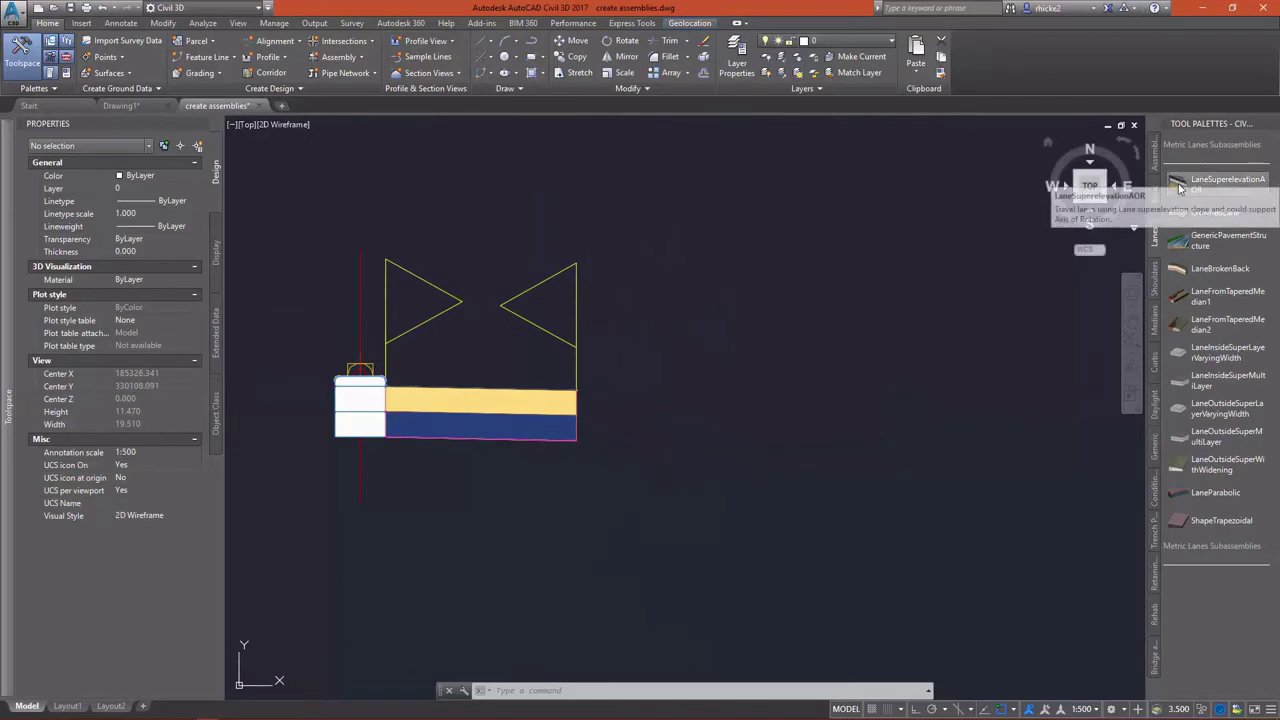
# Step: Start inserting a second LaneSuperelevationAOR lane
pyautogui.click(1220, 184)
pyautogui.scroll(-2, 797, 429)
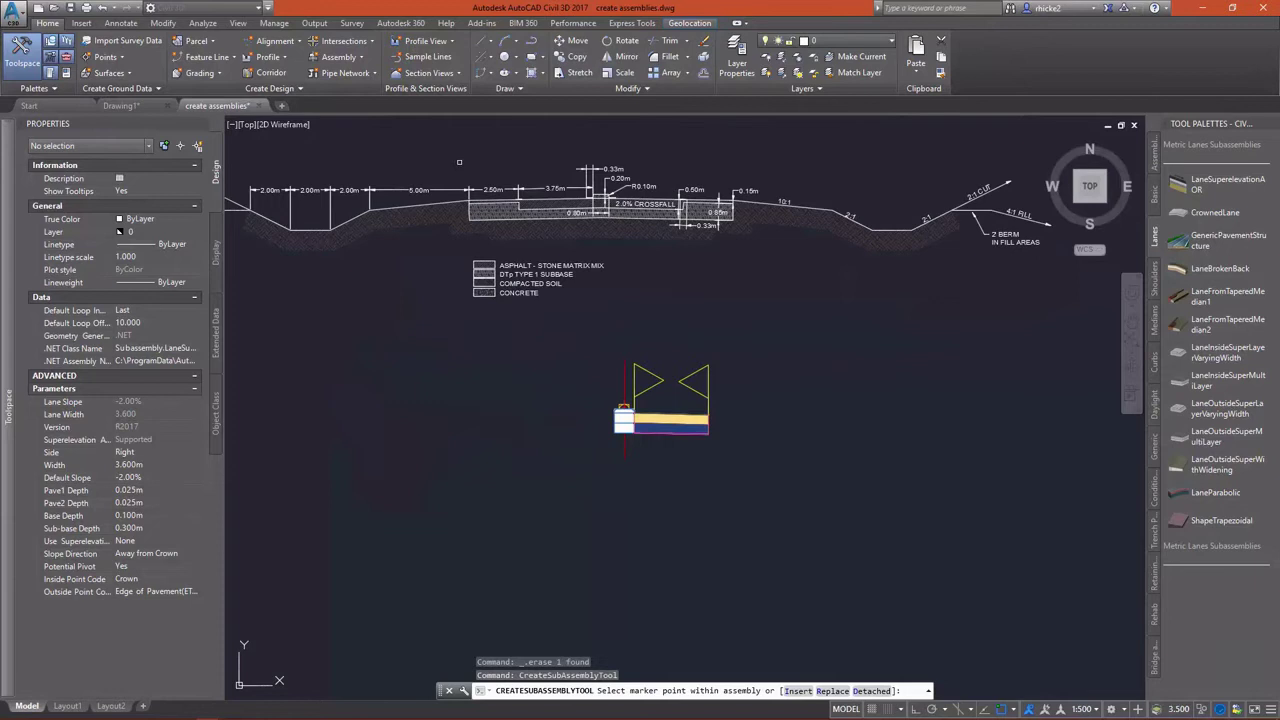
pyautogui.scroll(2, 459, 161)
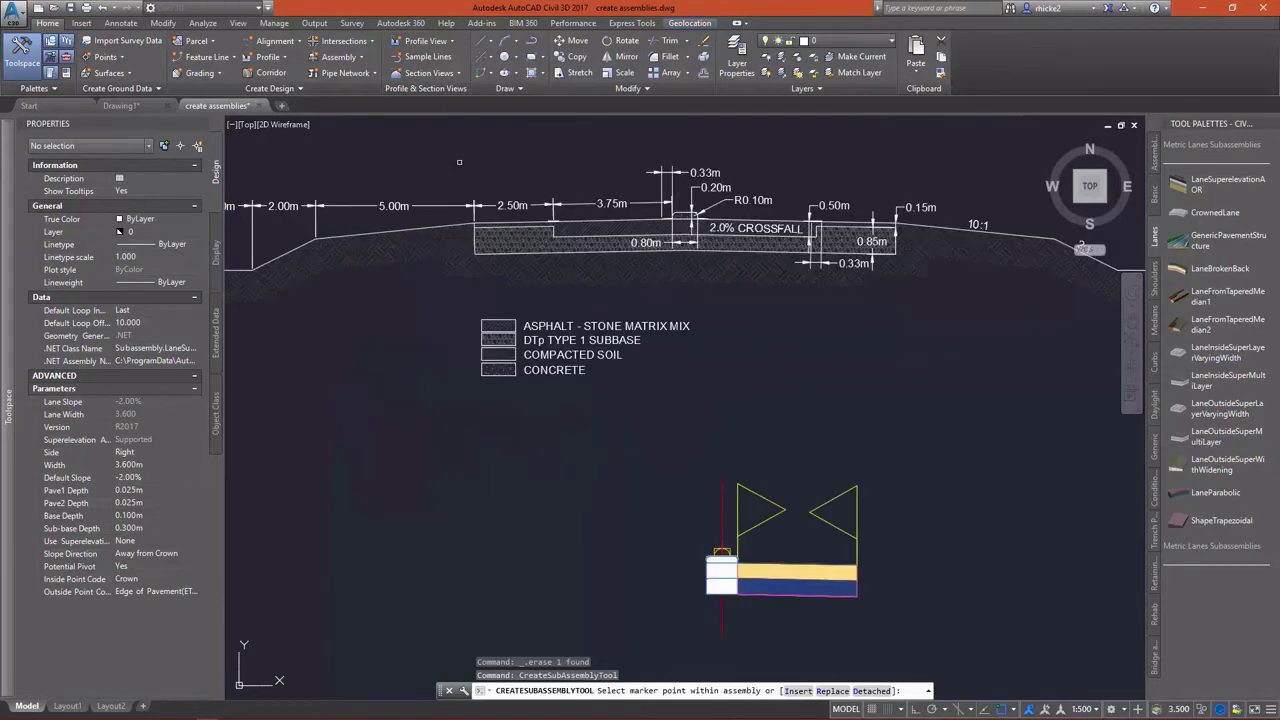
# Step: Set the lane's Width to 2.5, Pave1 0, Pave2 0.15, Base 0.85 and Sub-base 0
pyautogui.click(137, 466)
pyautogui.write('2.5')
pyautogui.click(145, 490)
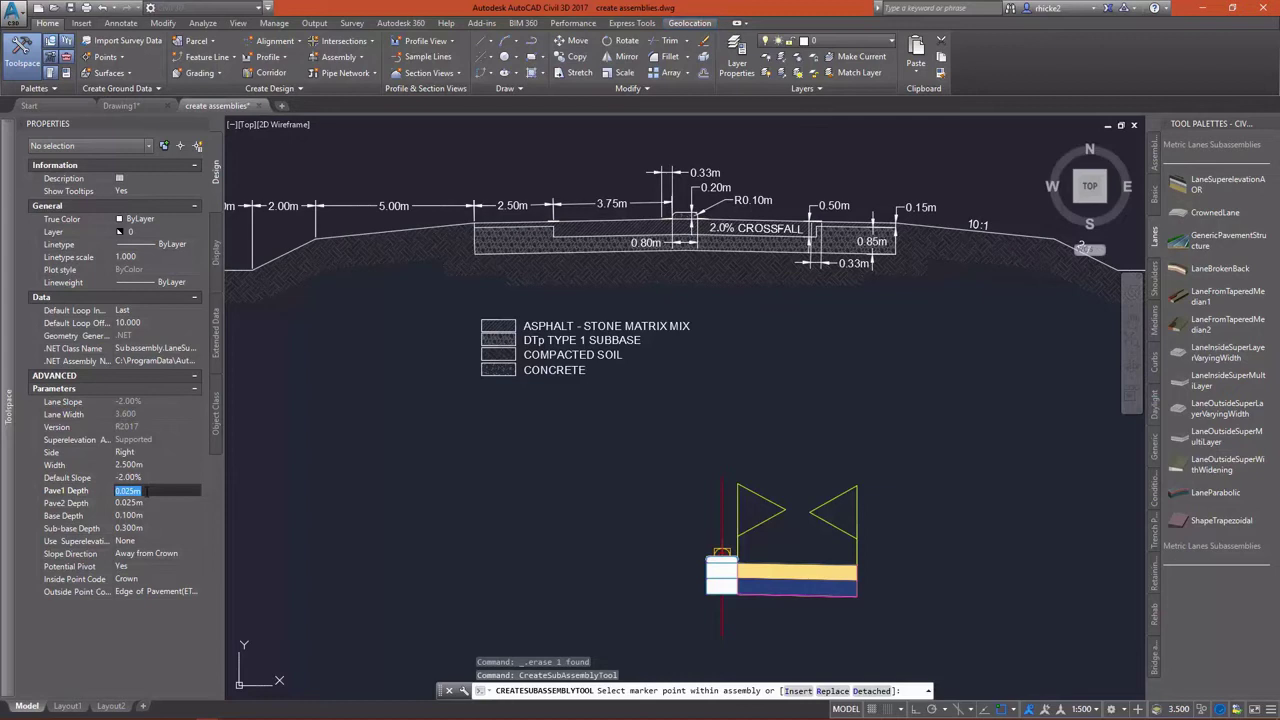
pyautogui.write('0.0001')
pyautogui.click(145, 503)
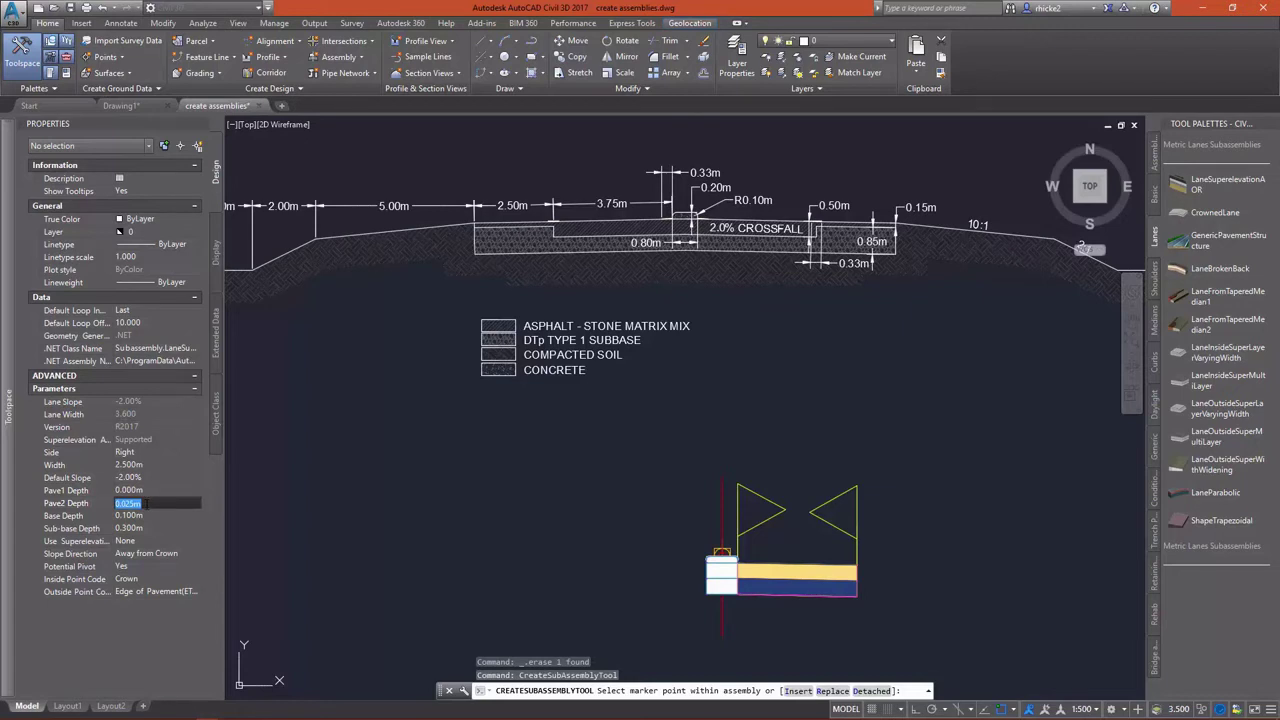
pyautogui.write('0.1')
pyautogui.press('Tab')
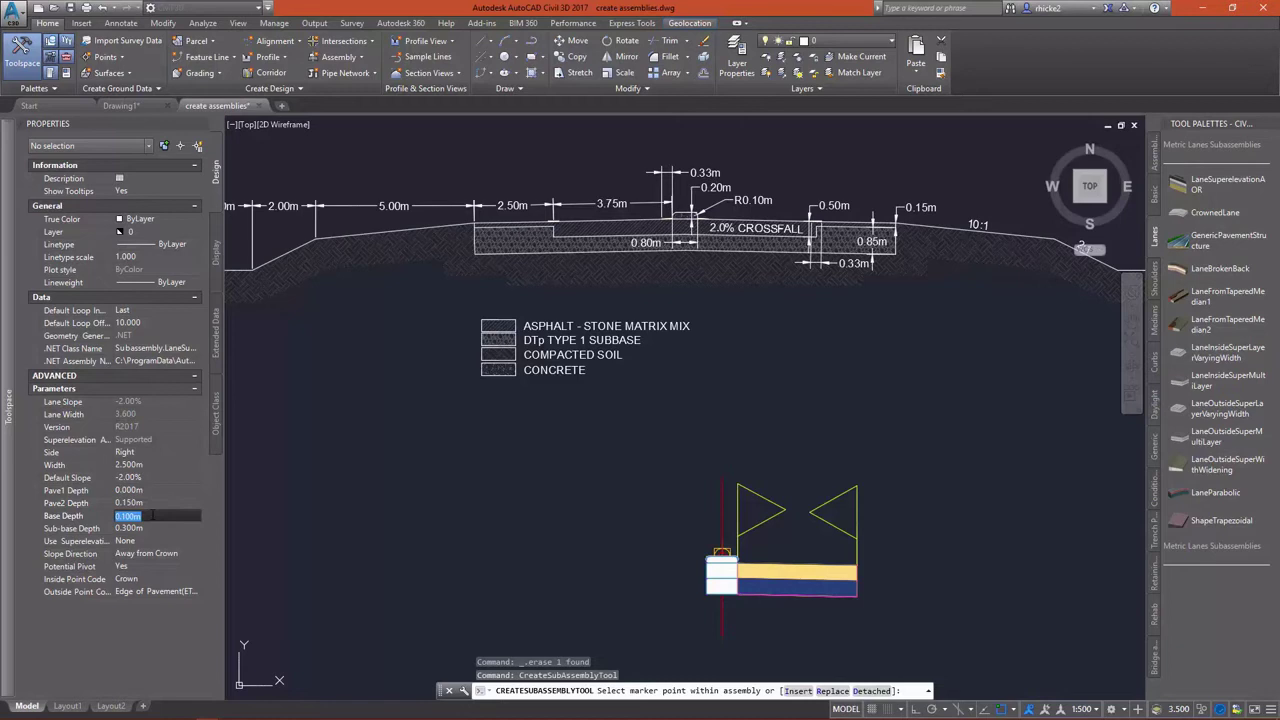
pyautogui.press('BackSpace')
pyautogui.write('0.85')
pyautogui.press('Tab')
pyautogui.write('0')
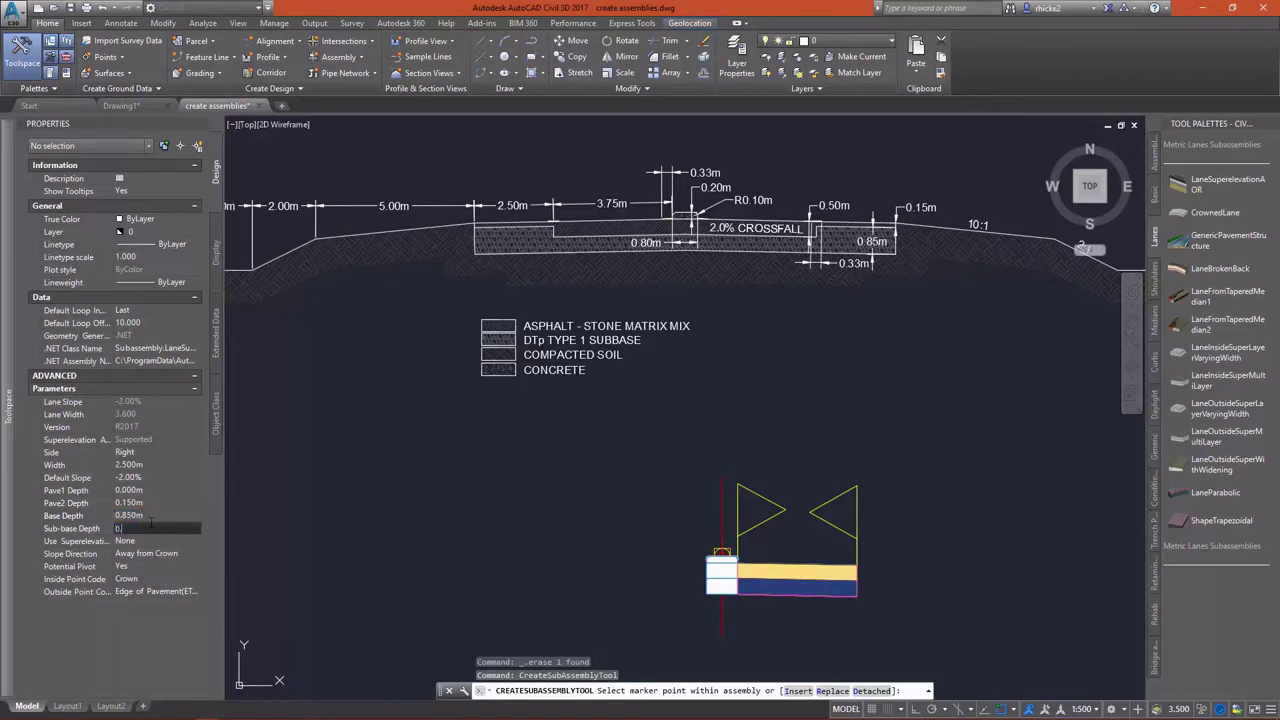
pyautogui.write('.0001')
pyautogui.press('Return')
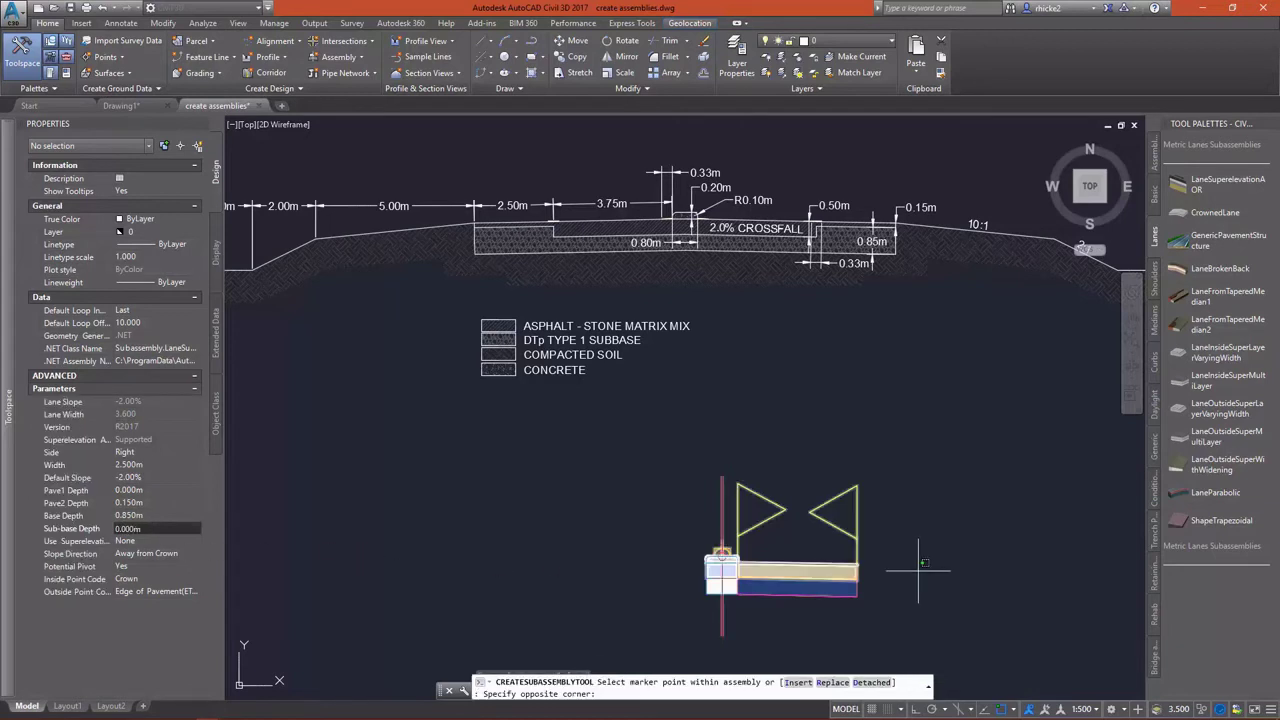
# Step: Attach the lane to the outer end of the existing lane and finish placement
pyautogui.scroll(5, 890, 575)
pyautogui.scroll(3, 775, 552)
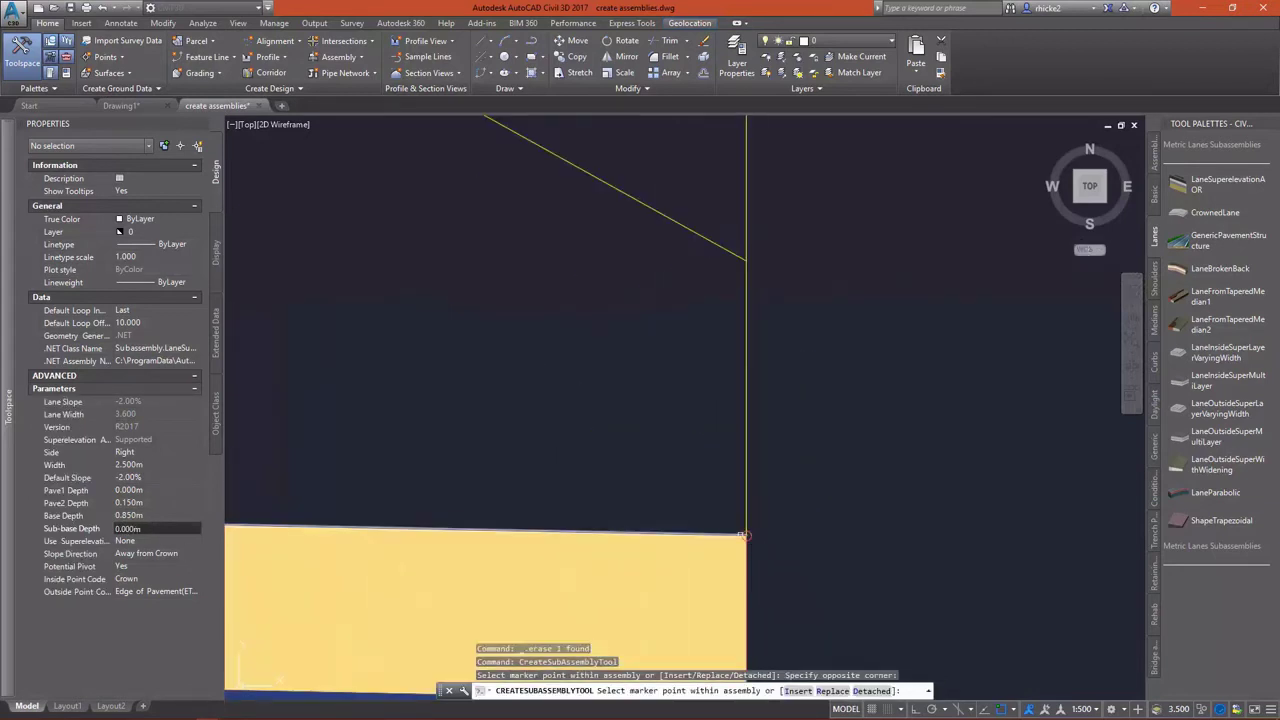
pyautogui.scroll(-4, 747, 536)
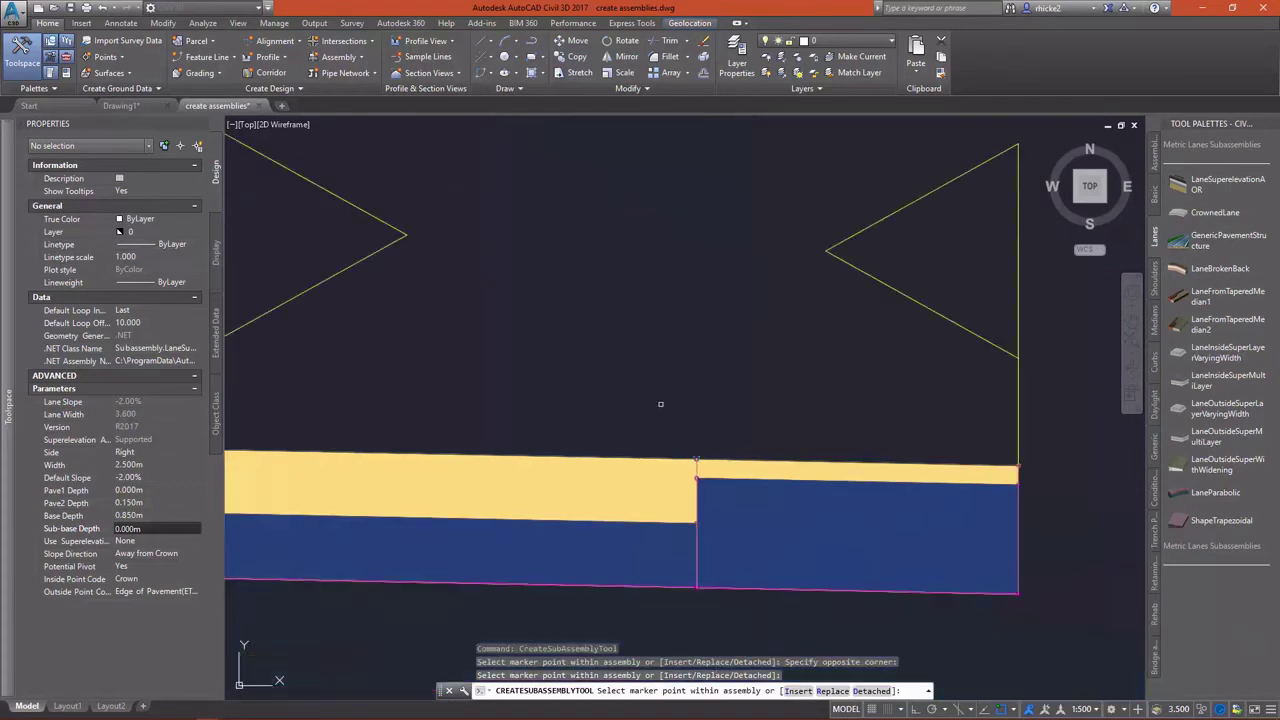
pyautogui.rightClick(633, 589)
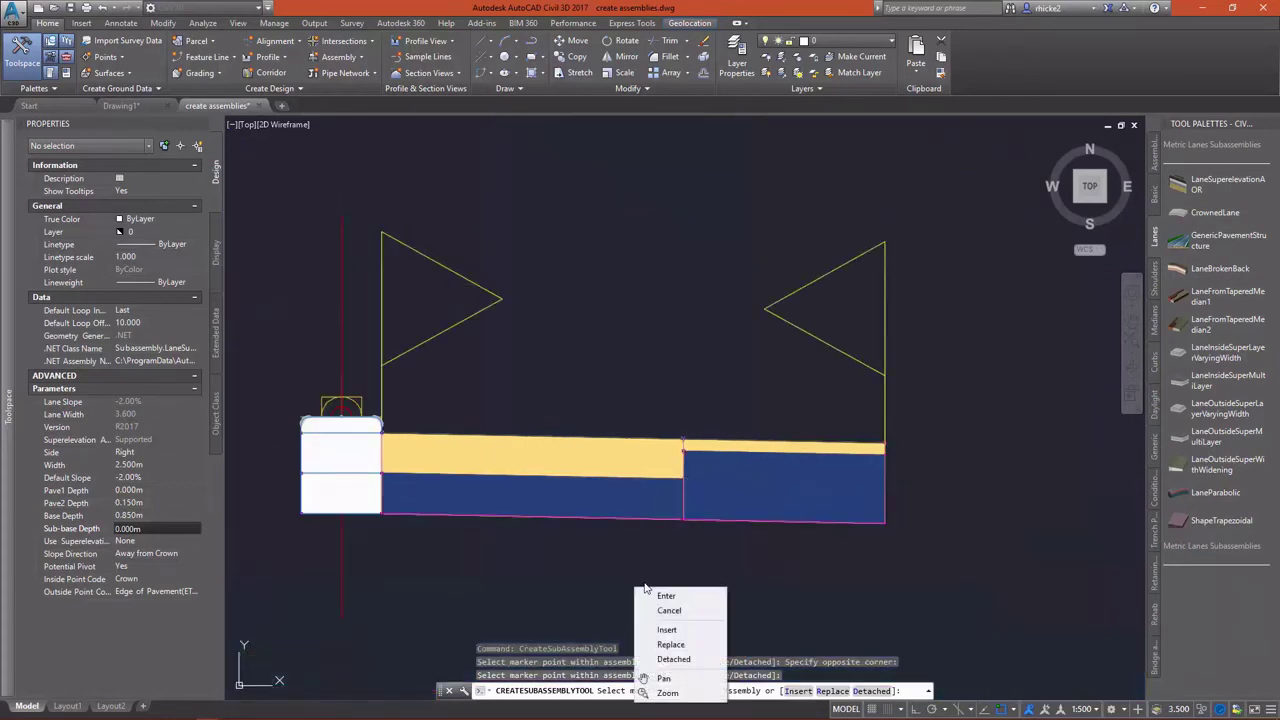
pyautogui.click(667, 594)
pyautogui.scroll(-2, 712, 583)
pyautogui.scroll(-2, 712, 583)
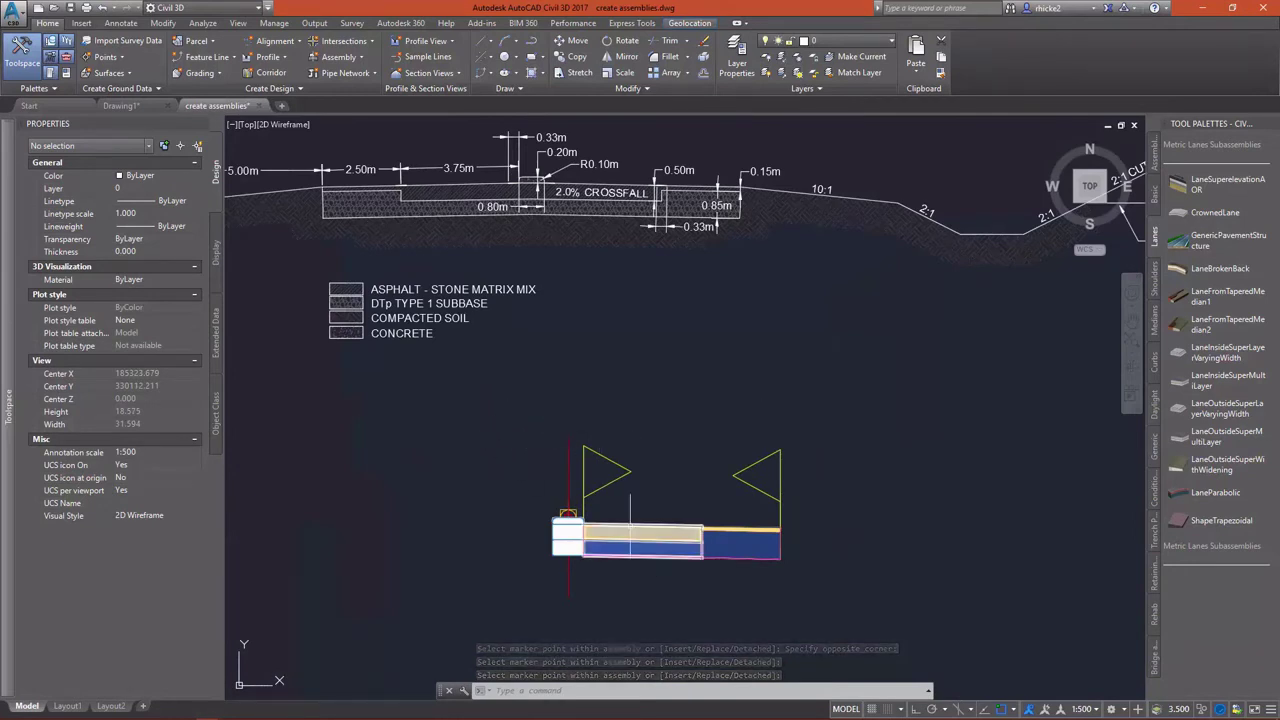
# Step: Mirror the inner right lane onto the left side of the median
pyautogui.click(630, 528)
pyautogui.rightClick(630, 528)
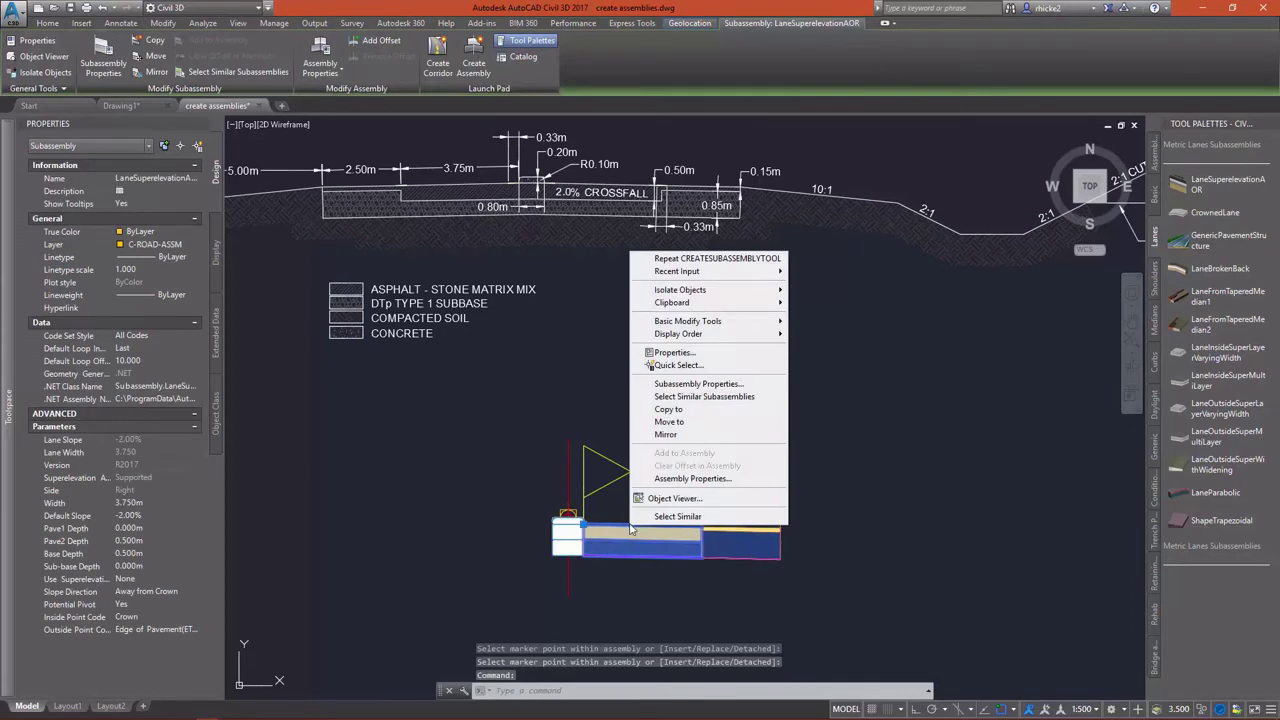
pyautogui.click(677, 434)
pyautogui.scroll(12, 553, 528)
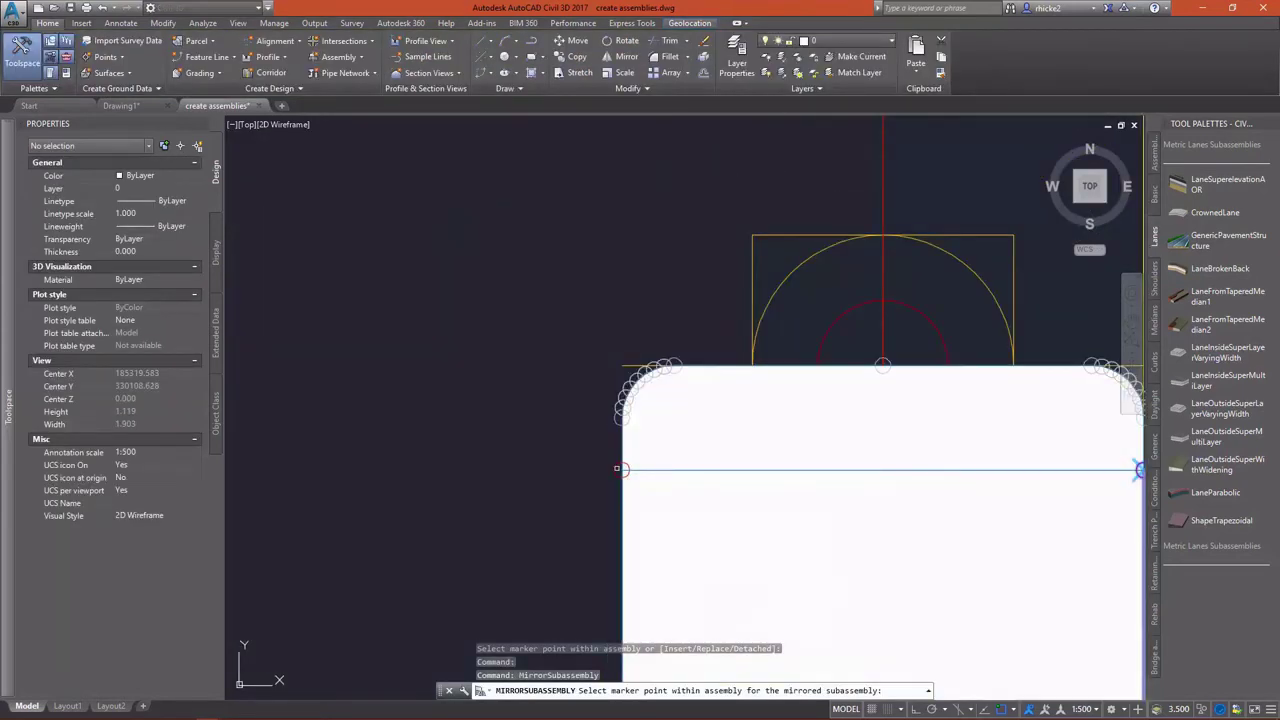
pyautogui.click(618, 468)
# Step: Mirror the outer right lane onto the left end of the mirrored inner lane
pyautogui.scroll(-10, 621, 420)
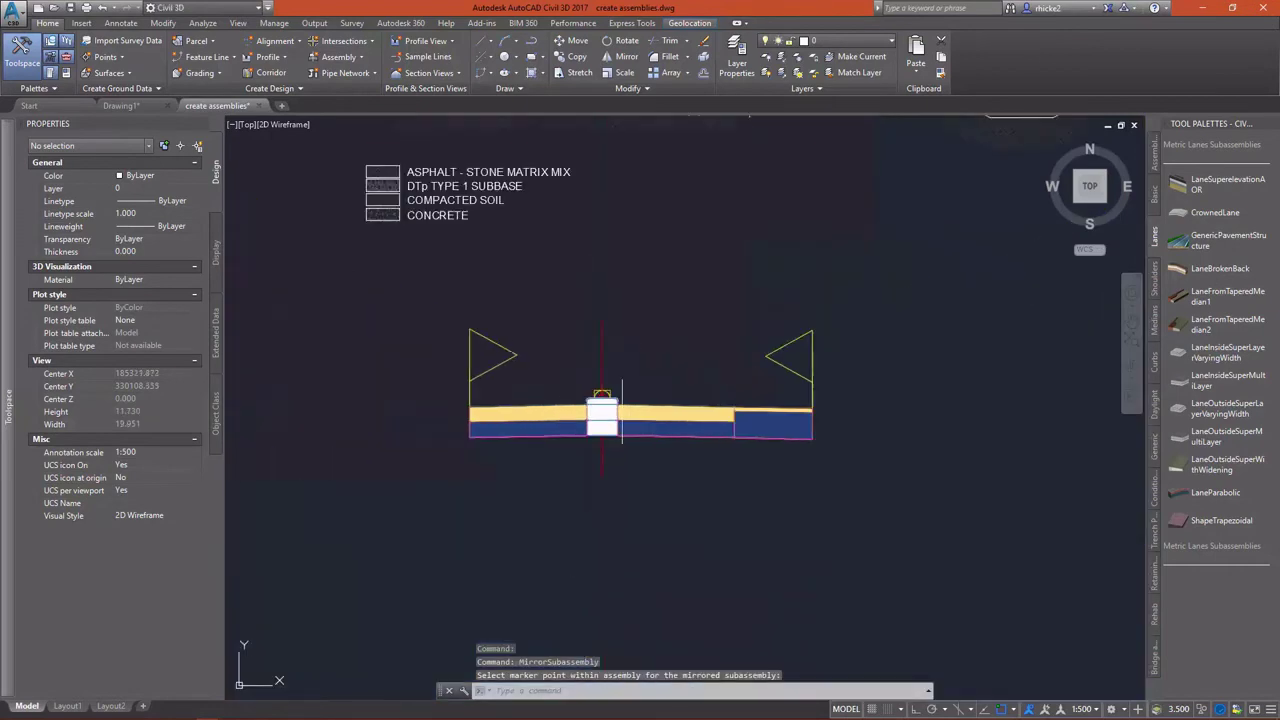
pyautogui.click(762, 422)
pyautogui.rightClick(758, 412)
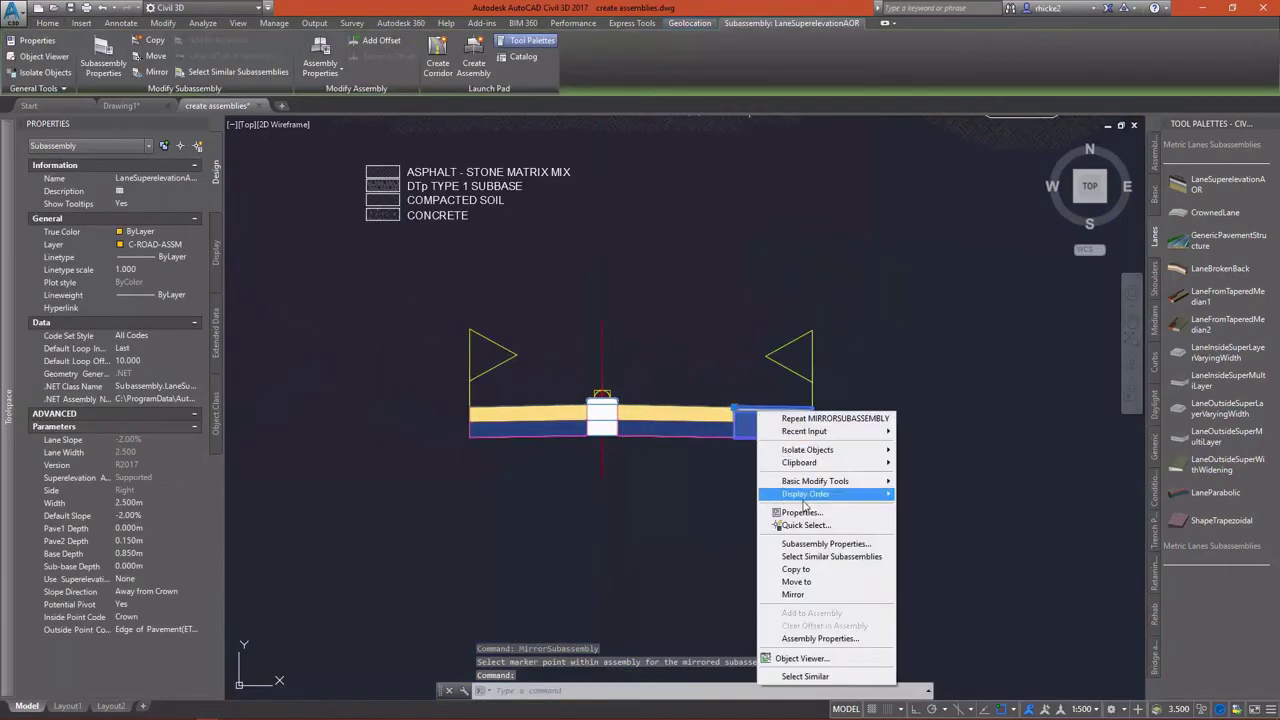
pyautogui.click(793, 594)
pyautogui.scroll(2, 489, 415)
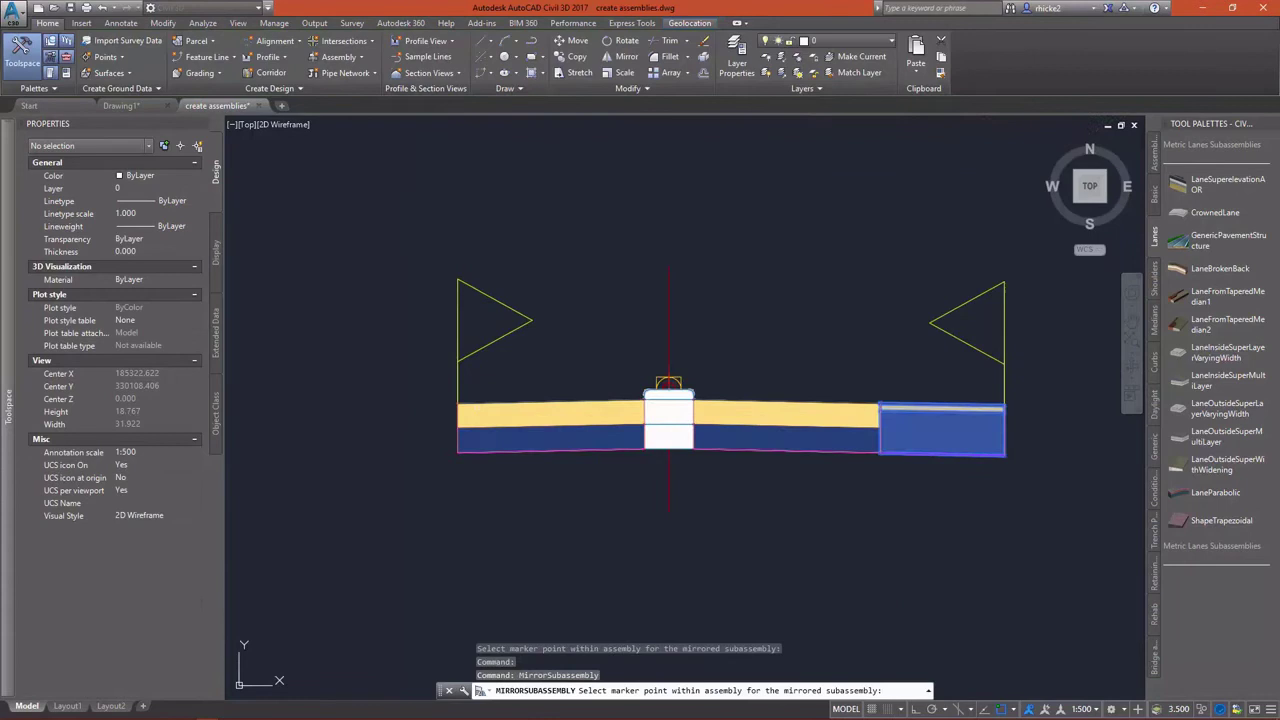
pyautogui.scroll(5, 460, 400)
pyautogui.click(470, 364)
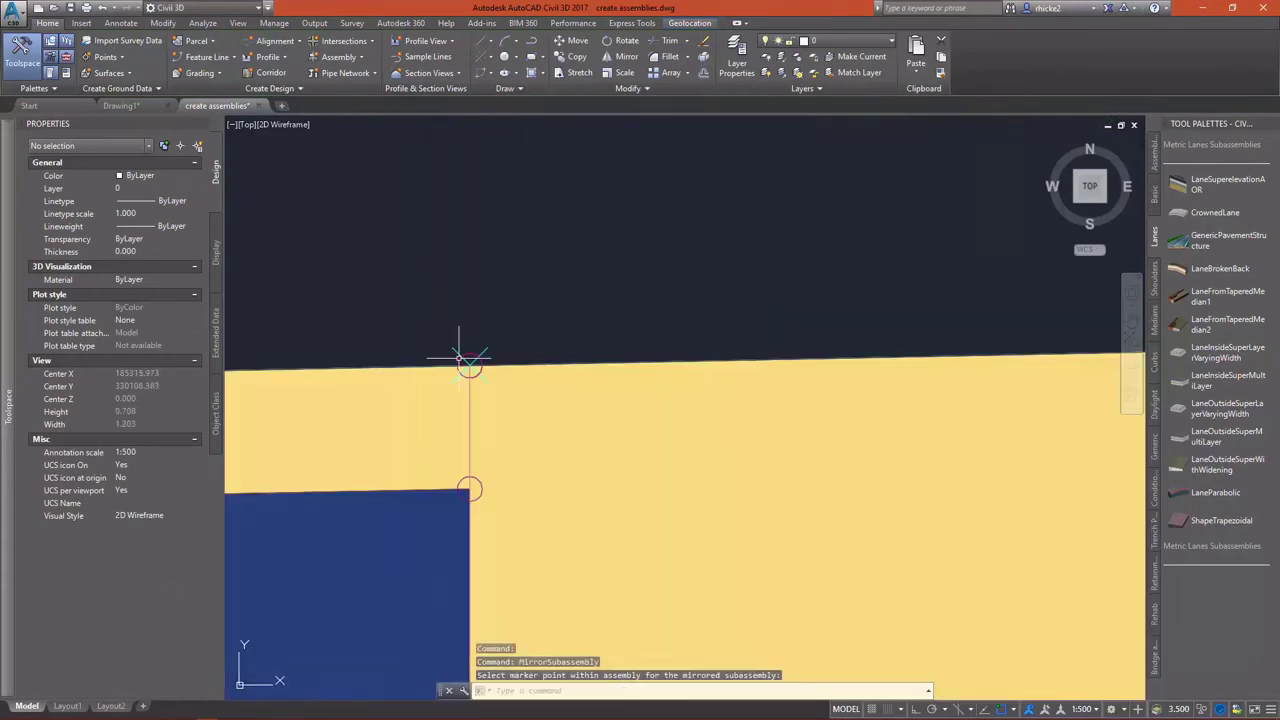
pyautogui.scroll(-5, 460, 420)
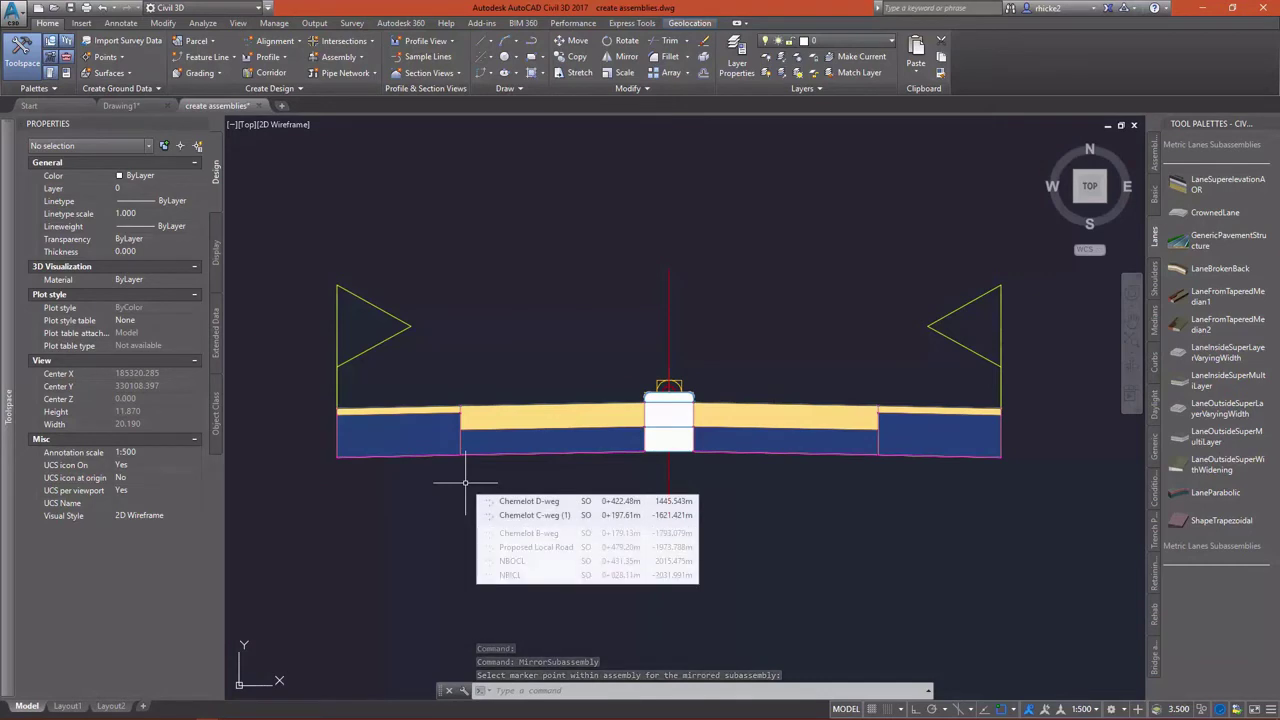
pyautogui.scroll(-2, 493, 440)
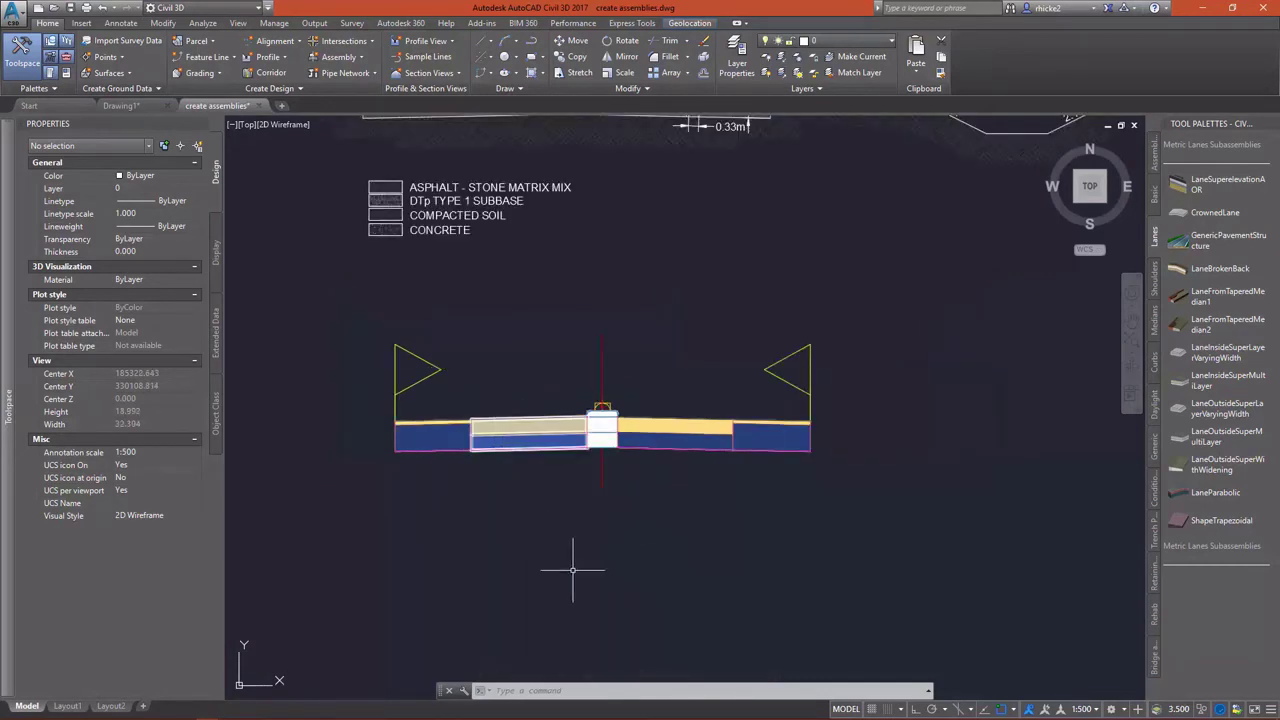
pyautogui.scroll(-3, 573, 571)
pyautogui.scroll(3, 893, 251)
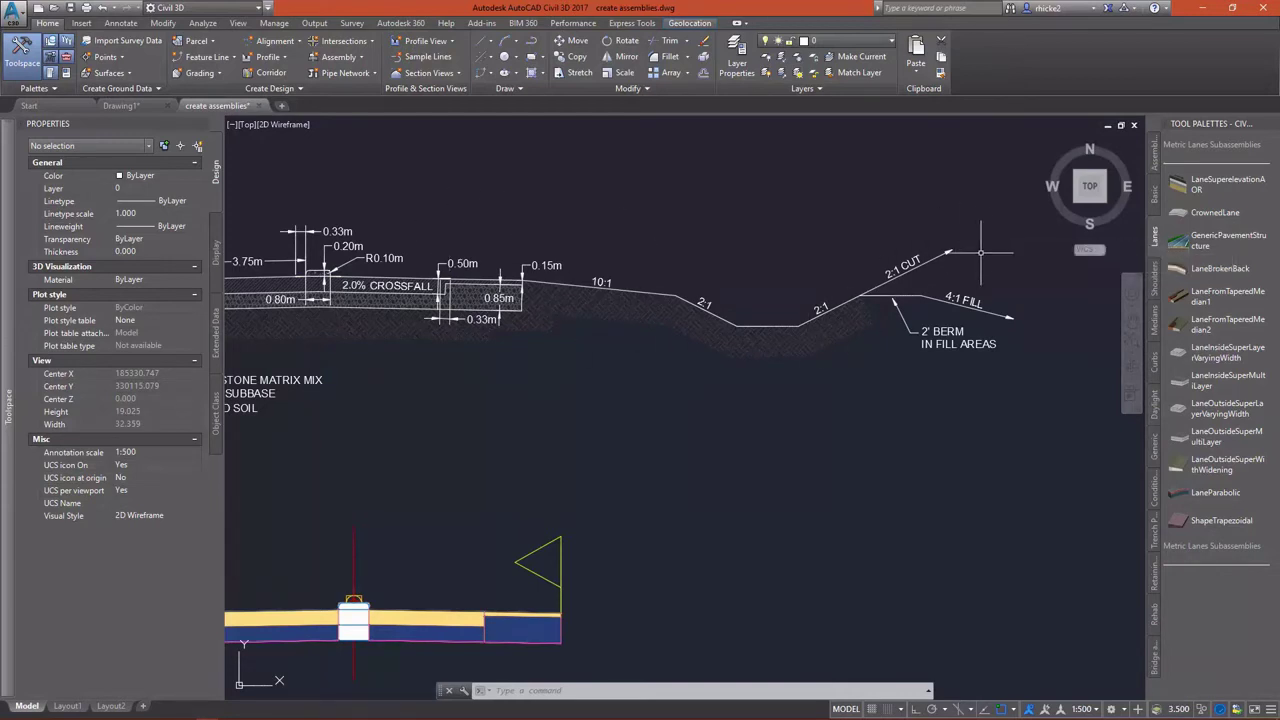
# Step: Choose DaylightBasin from the Daylight tool palette
pyautogui.click(1156, 410)
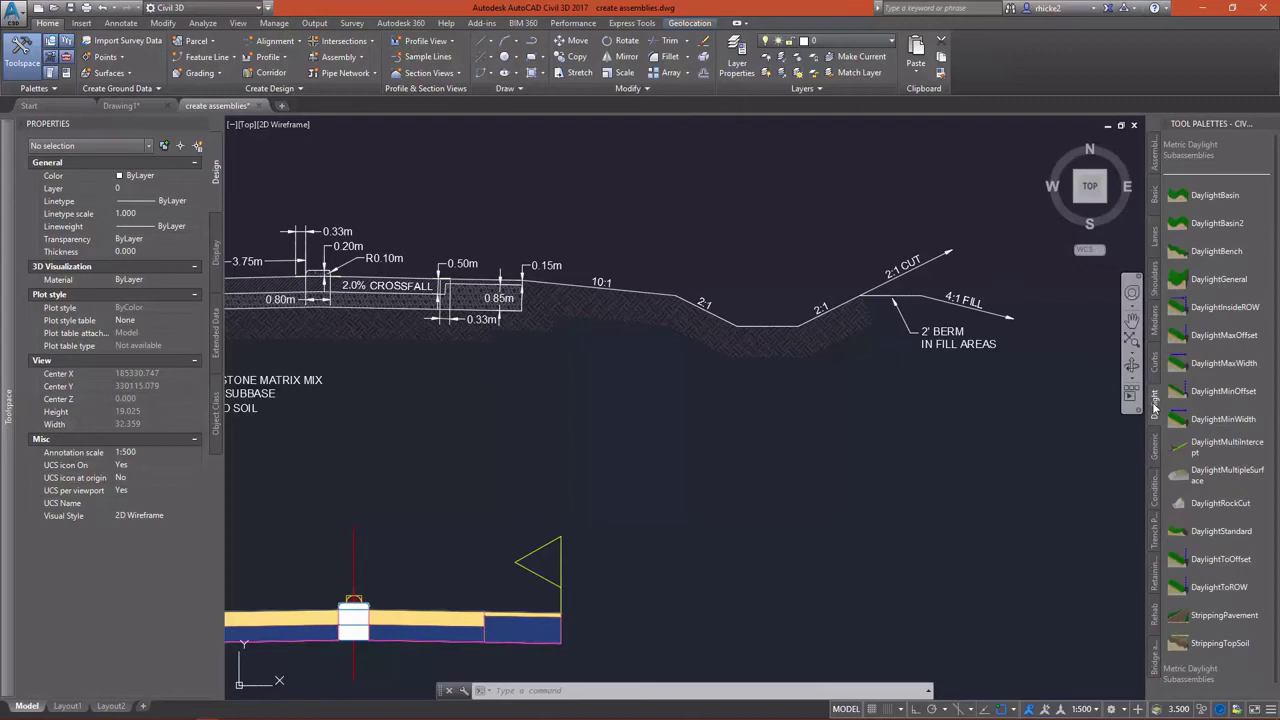
pyautogui.click(1212, 196)
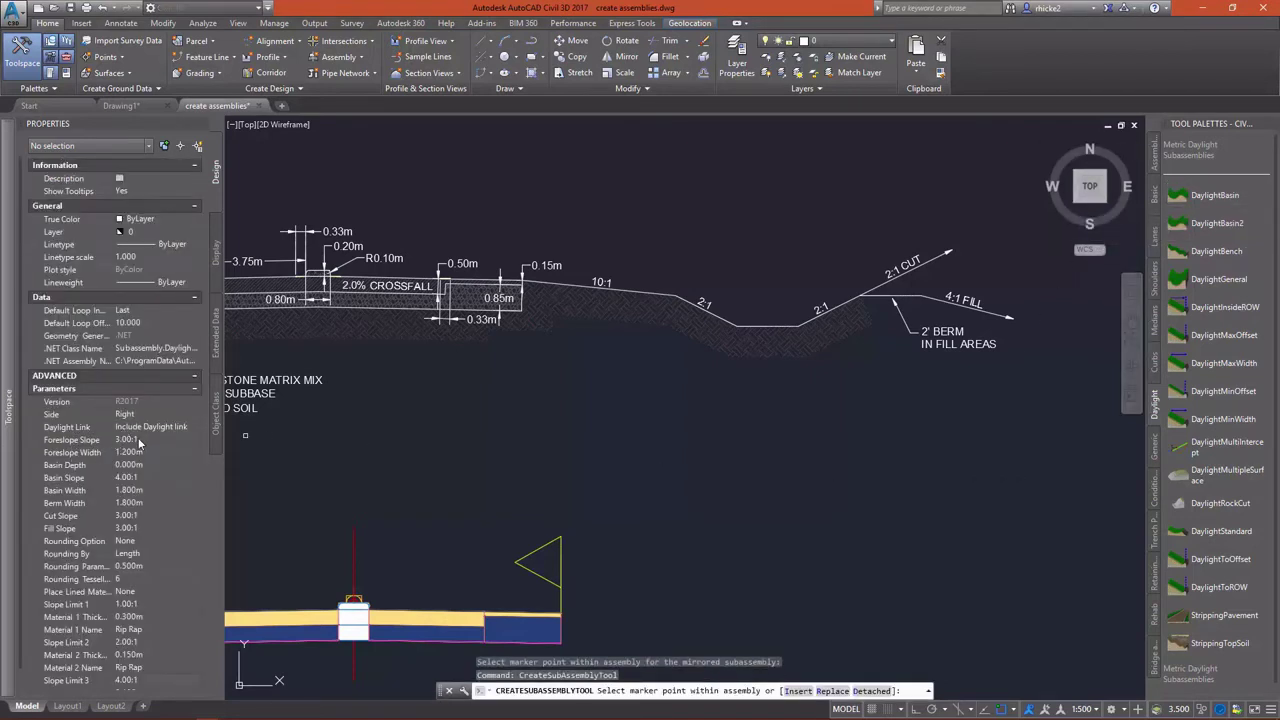
pyautogui.click(150, 439)
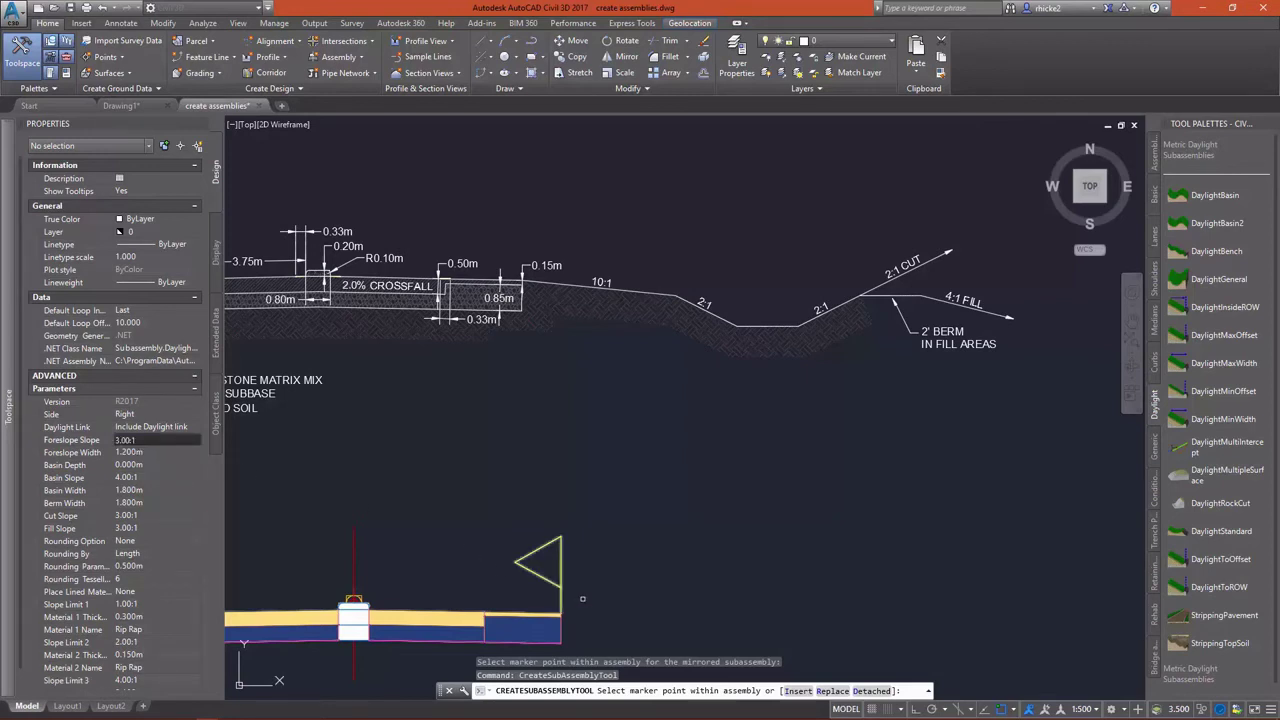
pyautogui.scroll(4, 558, 630)
pyautogui.scroll(3, 556, 621)
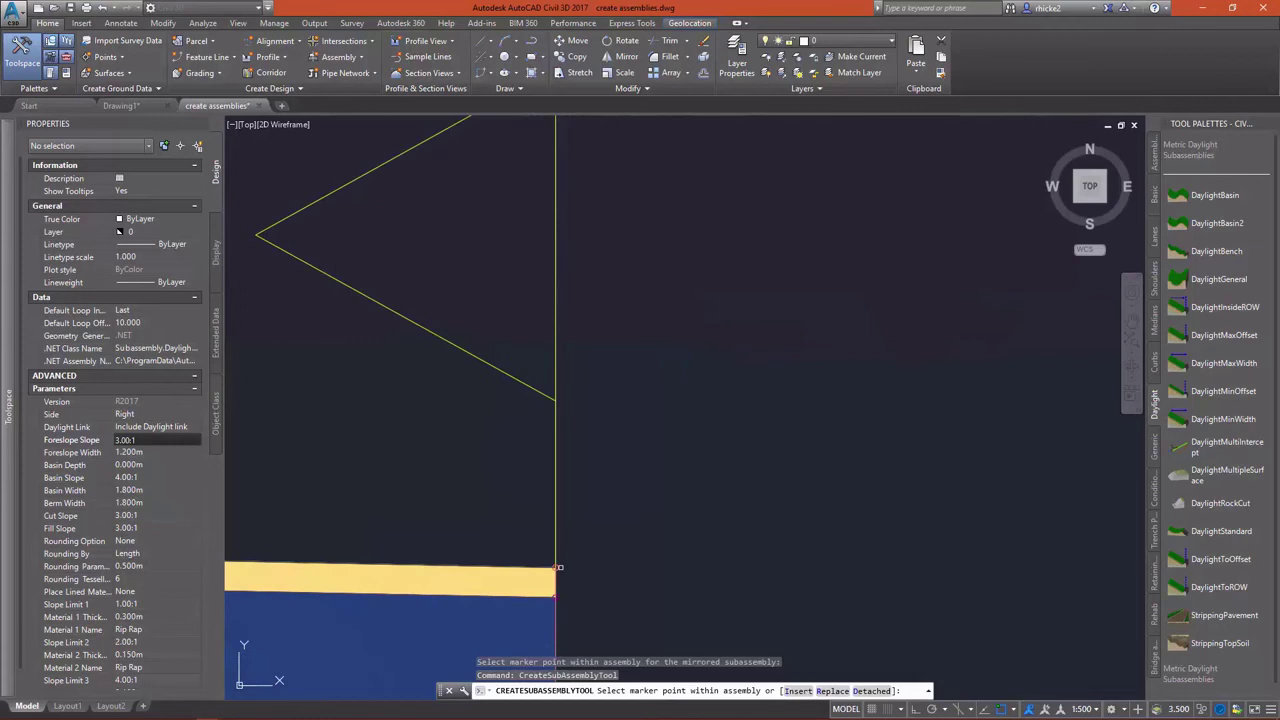
# Step: Attach the DaylightBasin to the right lane's outer edge and select it to view its properties
pyautogui.click(556, 565)
pyautogui.scroll(-5, 420, 420)
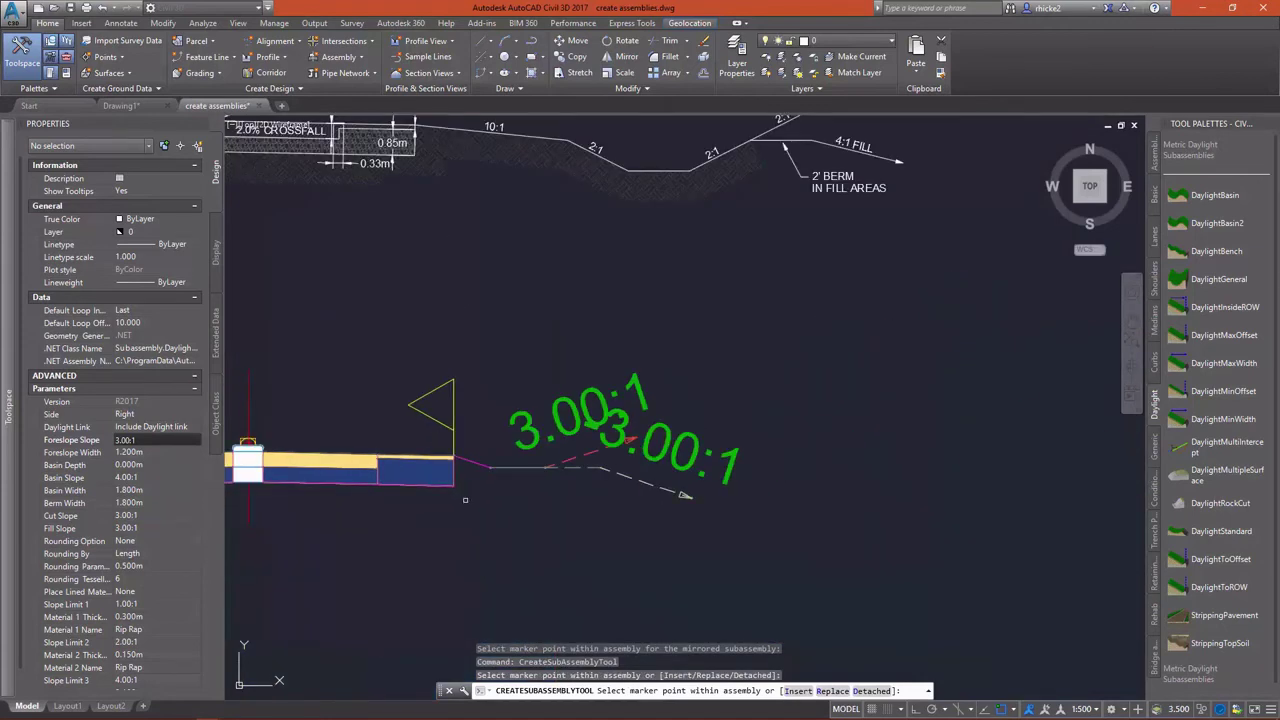
pyautogui.rightClick(476, 507)
pyautogui.click(502, 510)
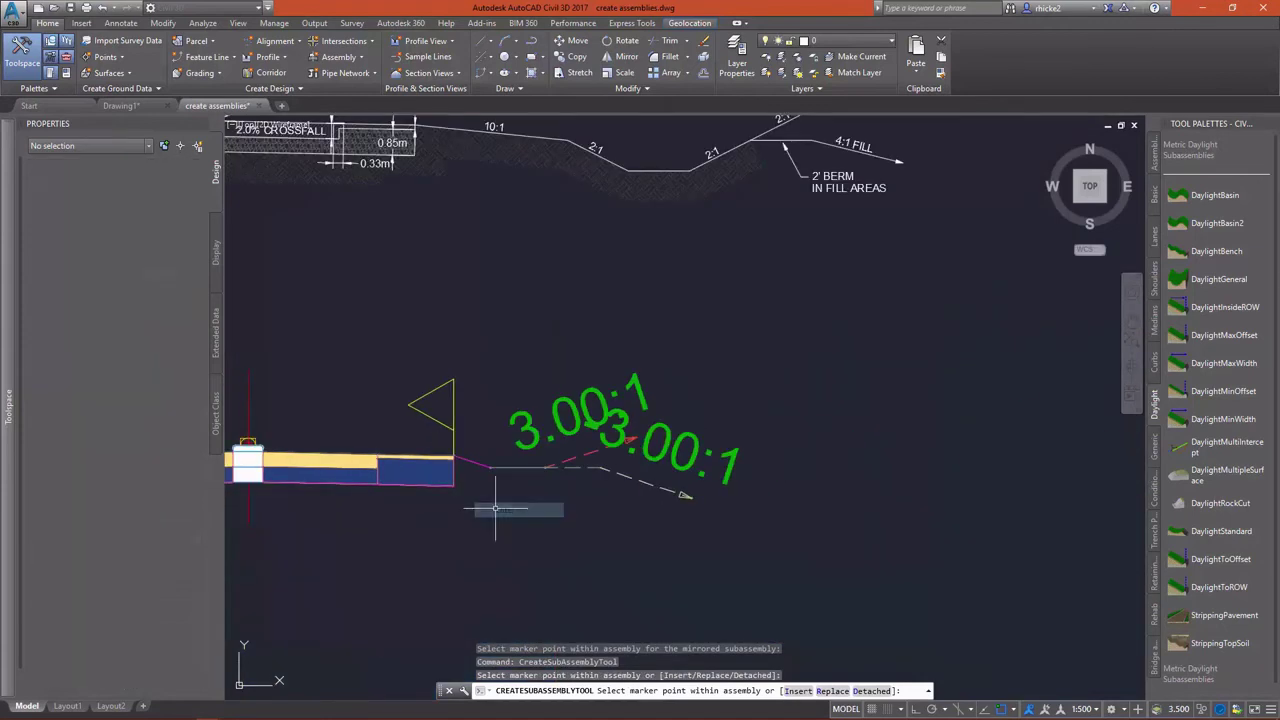
pyautogui.click(516, 467)
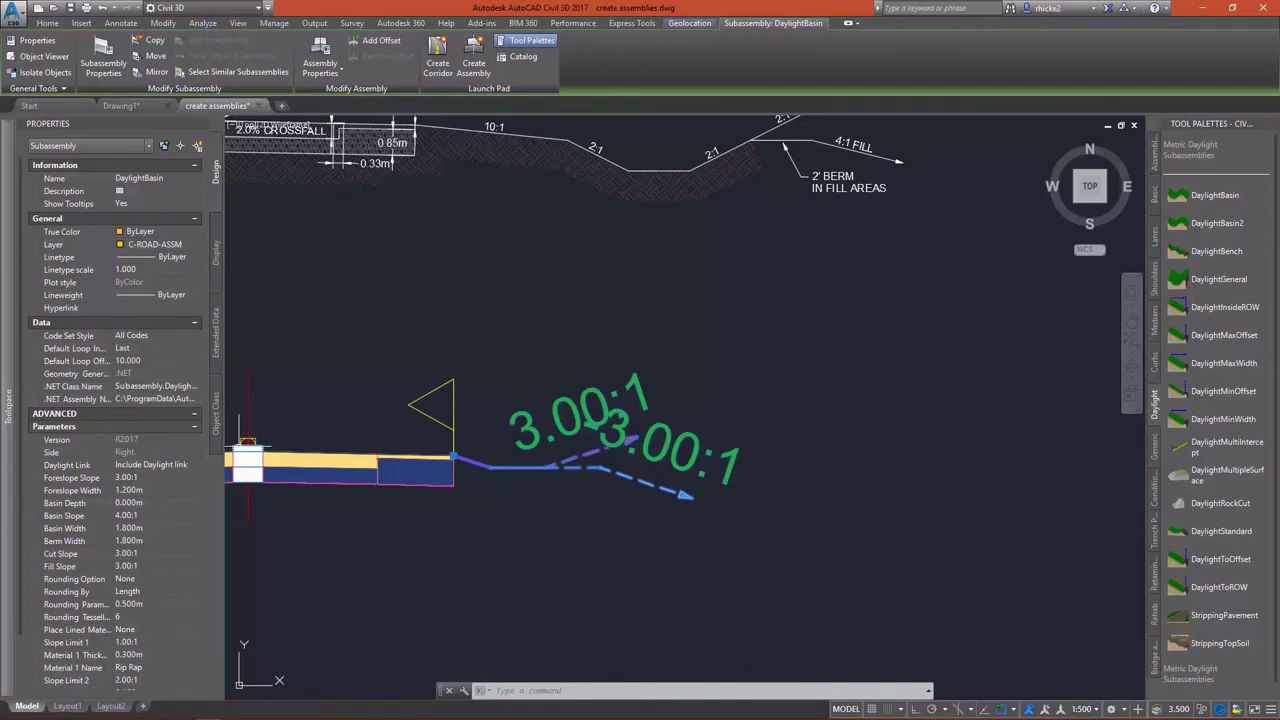
# Step: Set the Foreslope Slope to 10:1 and the Foreslope Width to 5 m
pyautogui.click(138, 478)
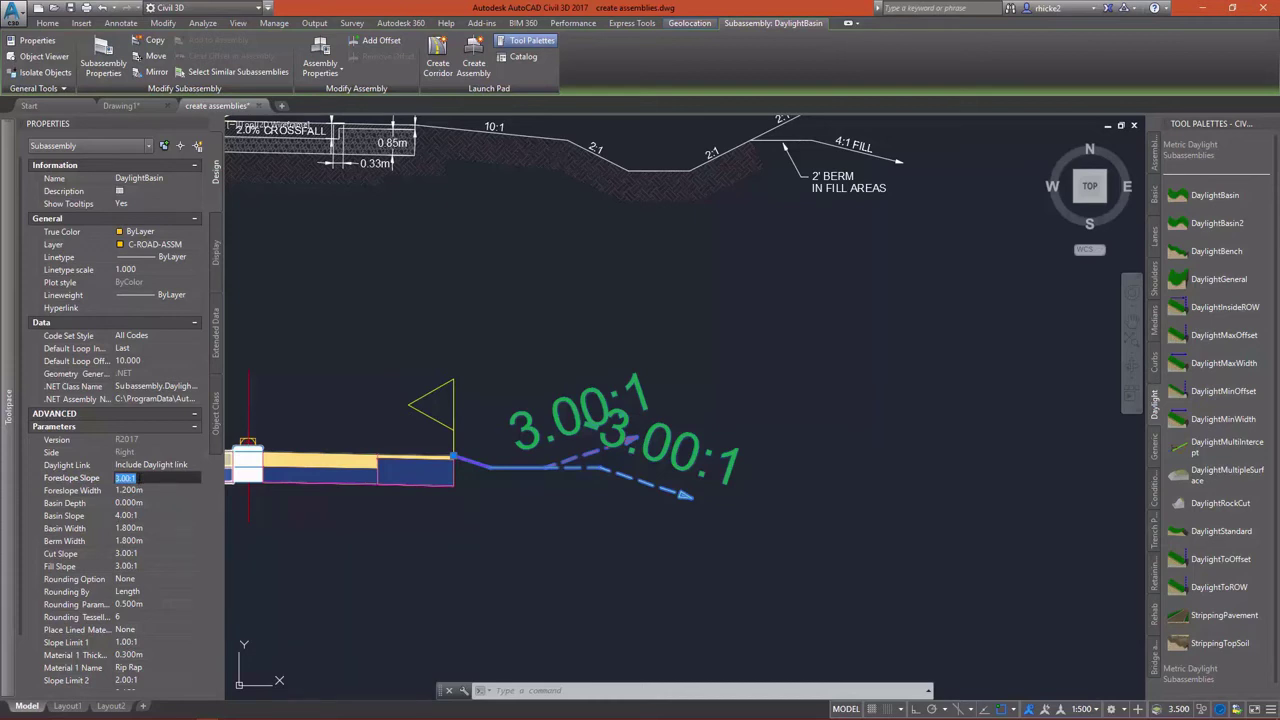
pyautogui.write('10')
pyautogui.click(173, 490)
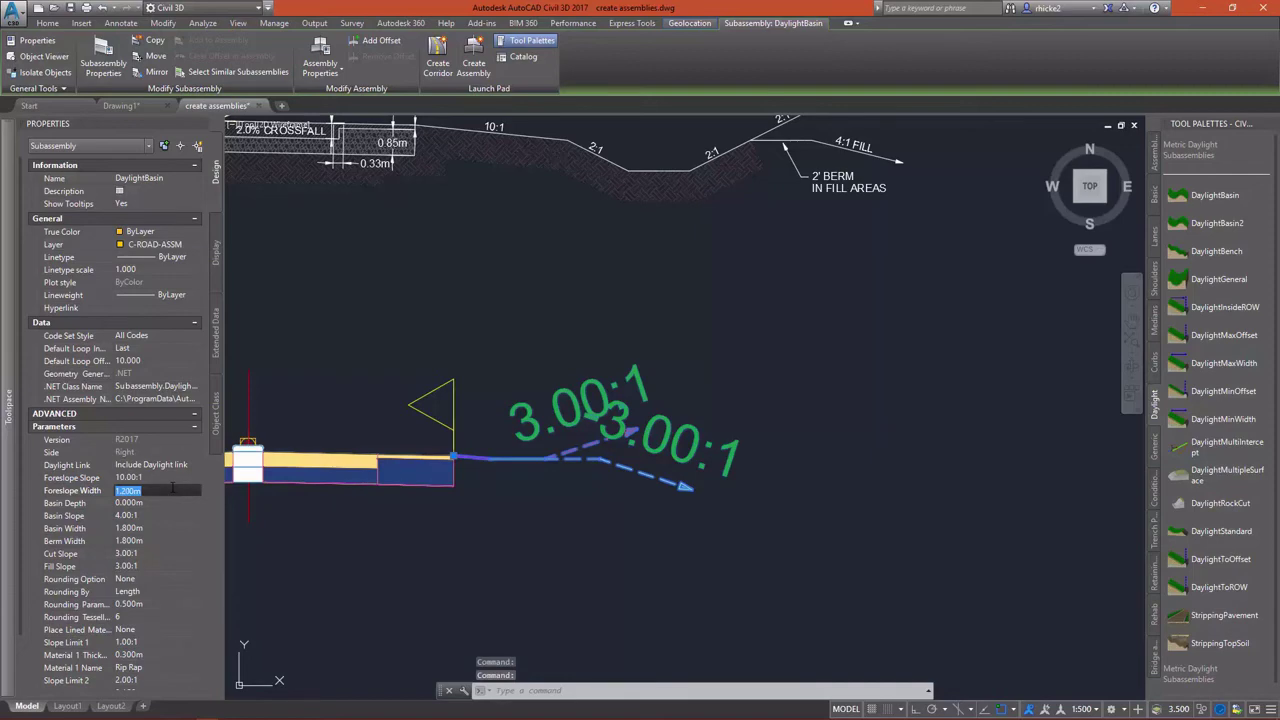
pyautogui.scroll(-5, 480, 523)
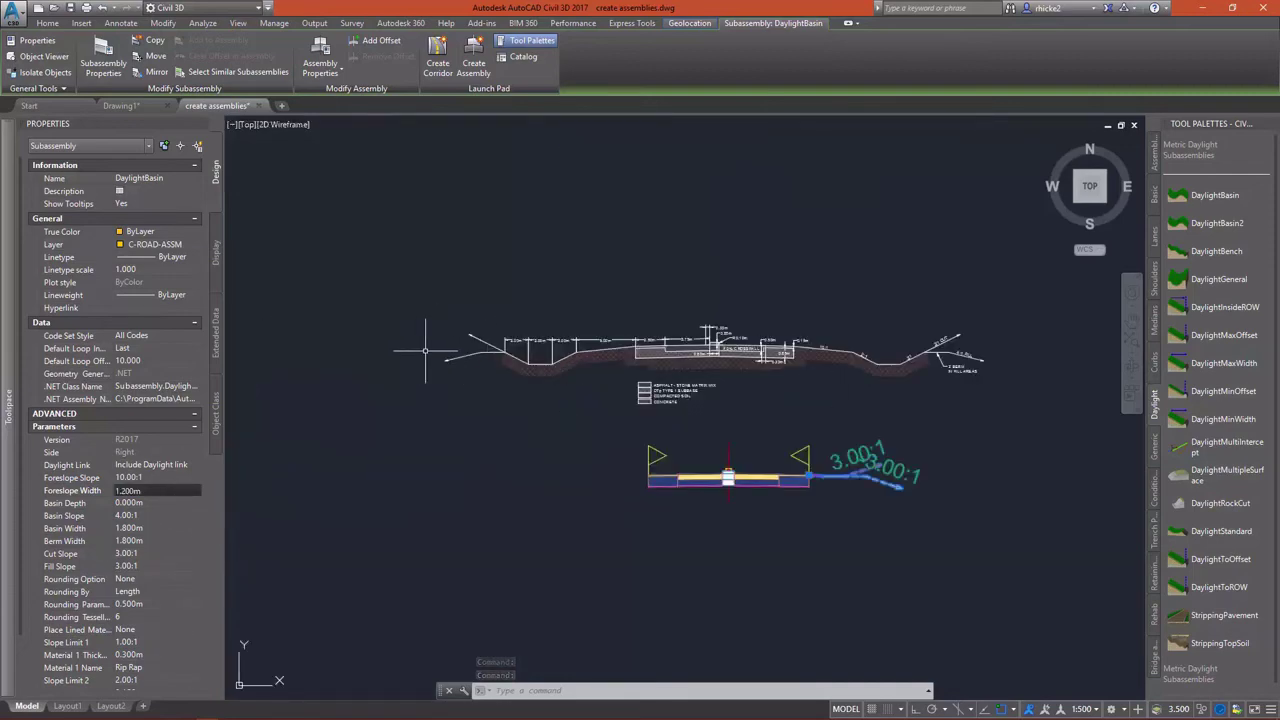
pyautogui.scroll(5, 650, 410)
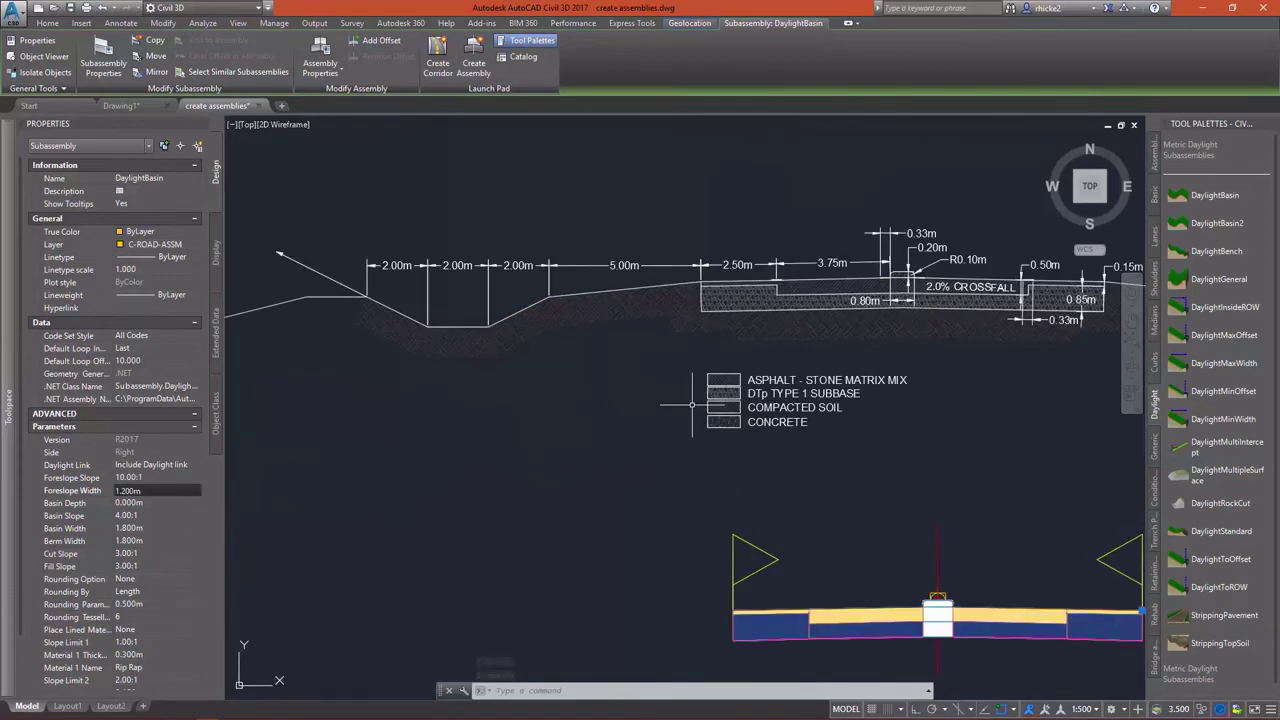
pyautogui.doubleClick(129, 491)
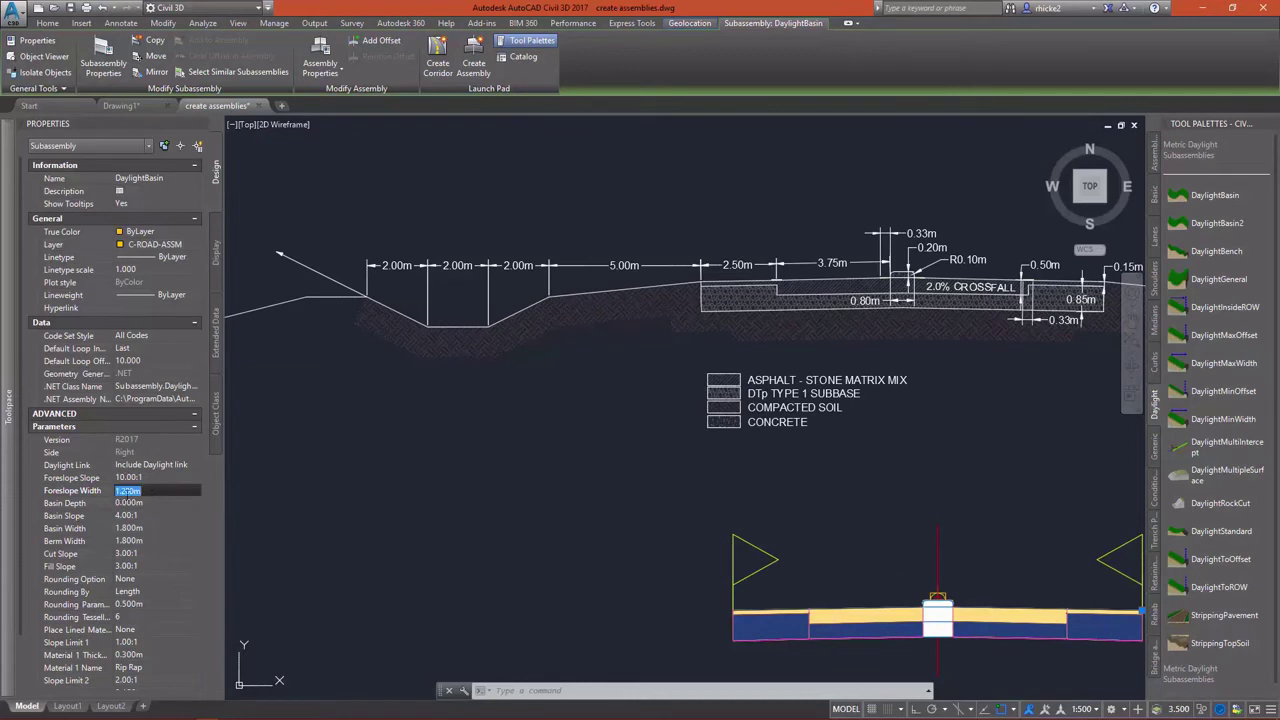
pyautogui.write('5')
pyautogui.click(166, 504)
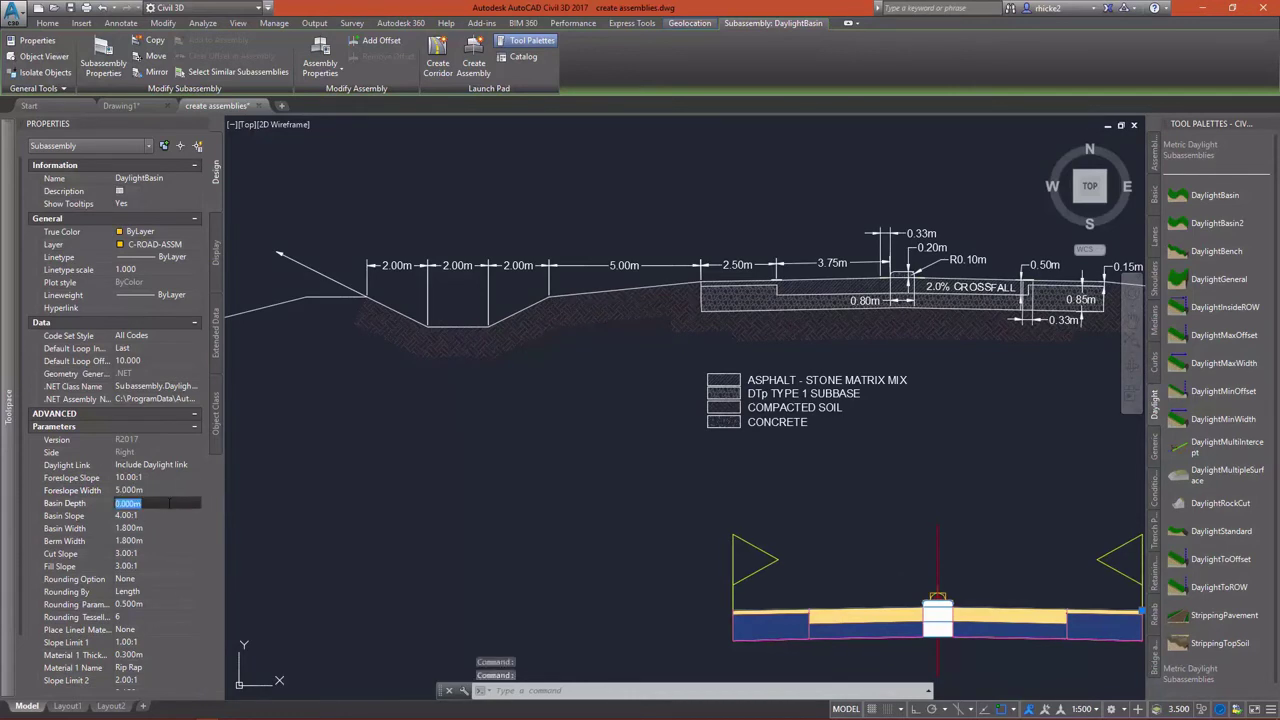
# Step: Set Basin Depth 1 m and Basin Slope 2:1, then re-edit the Basin Width
pyautogui.scroll(-3, 371, 443)
pyautogui.scroll(-3, 460, 483)
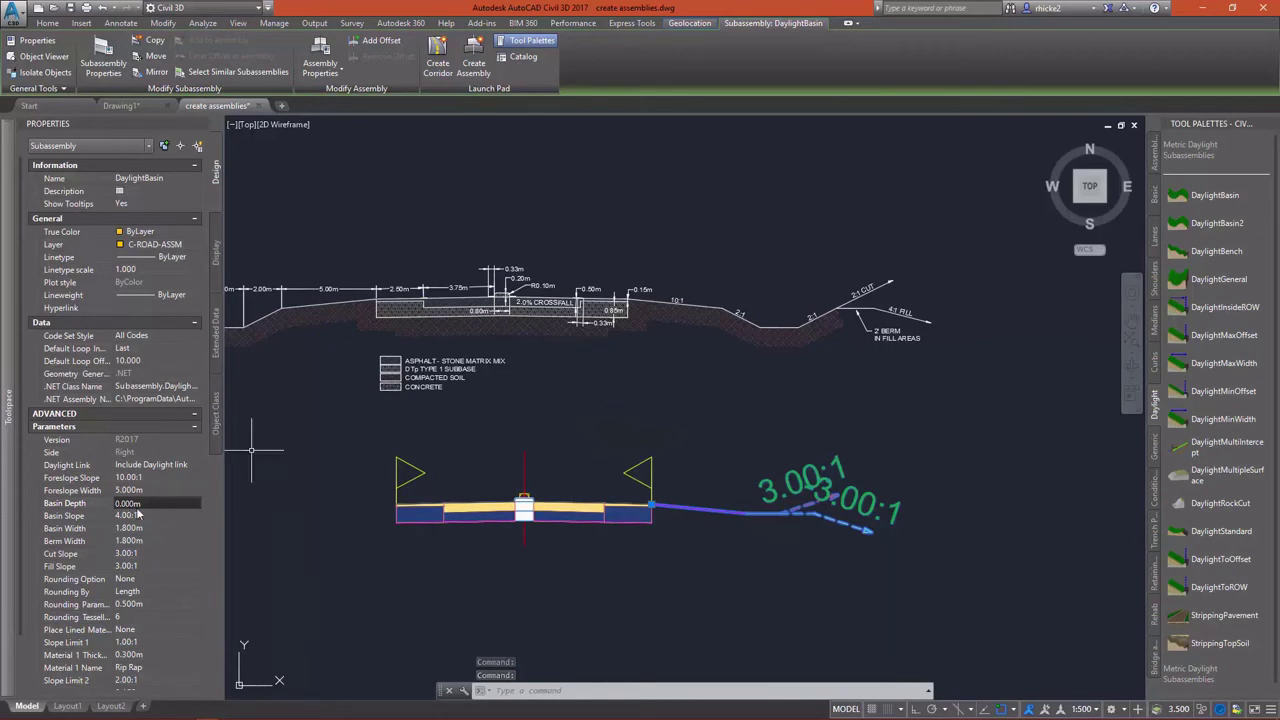
pyautogui.scroll(-2, 728, 442)
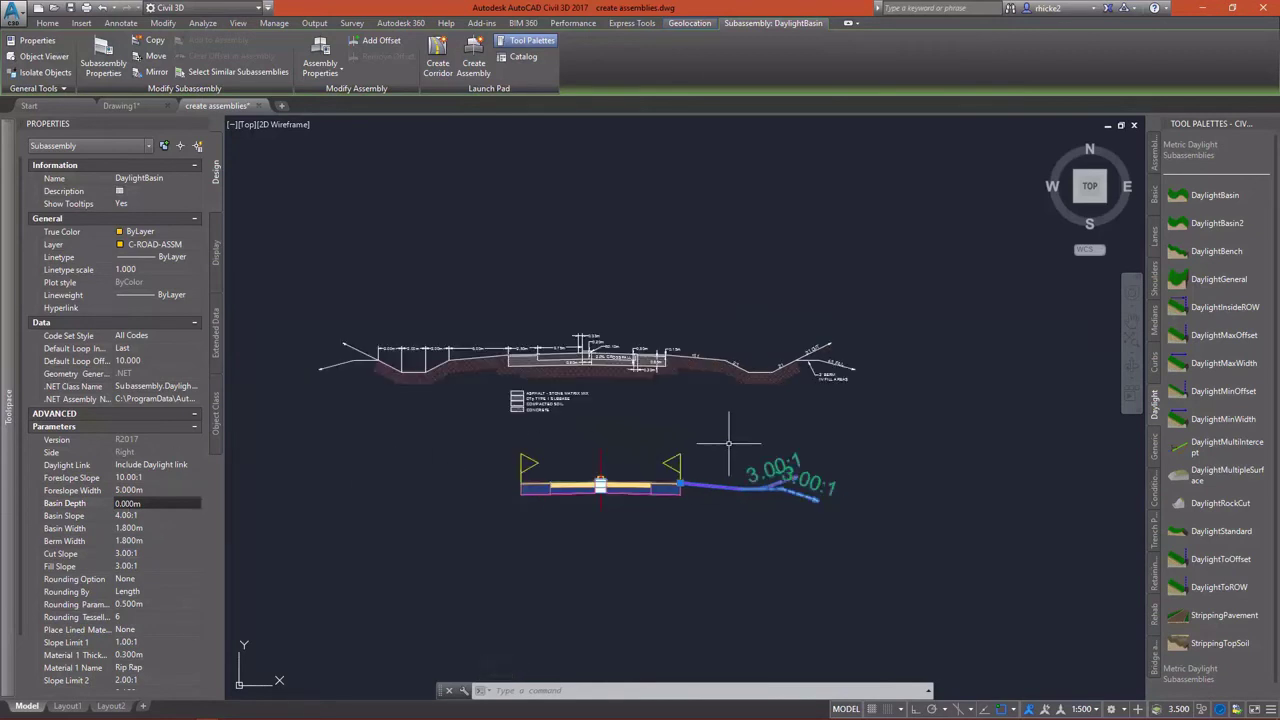
pyautogui.scroll(2, 728, 442)
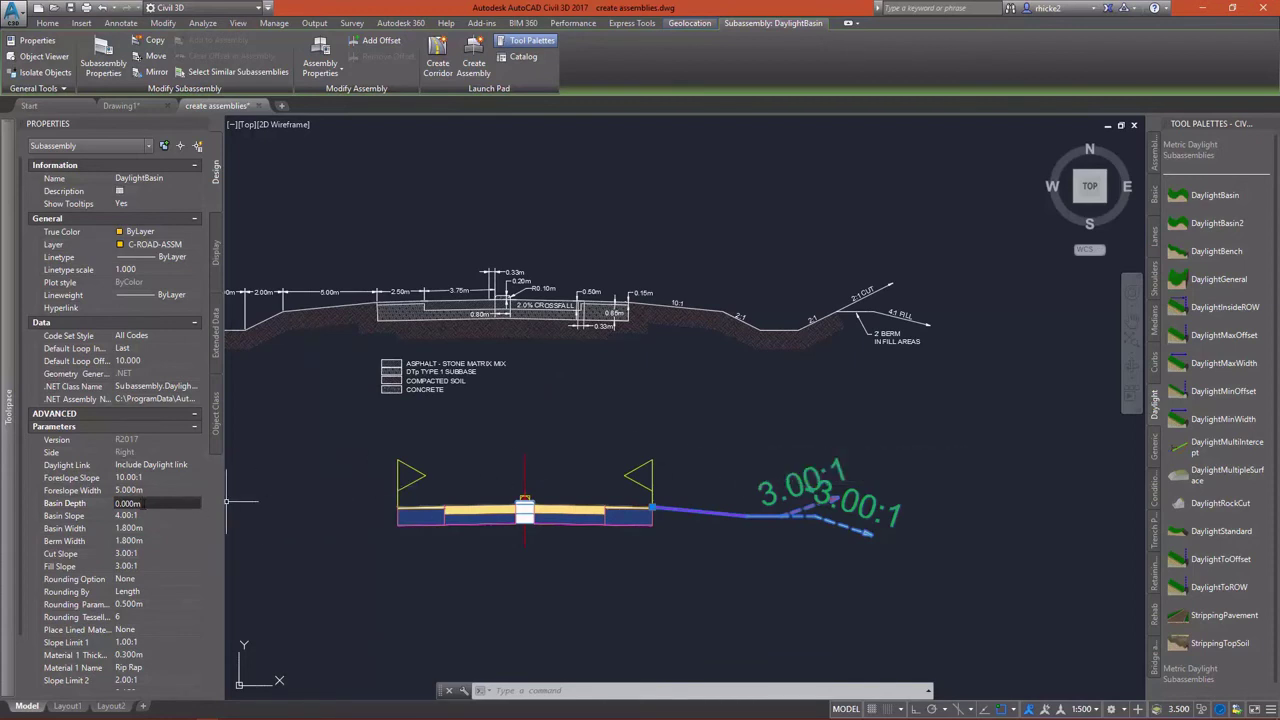
pyautogui.write('1')
pyautogui.click(147, 516)
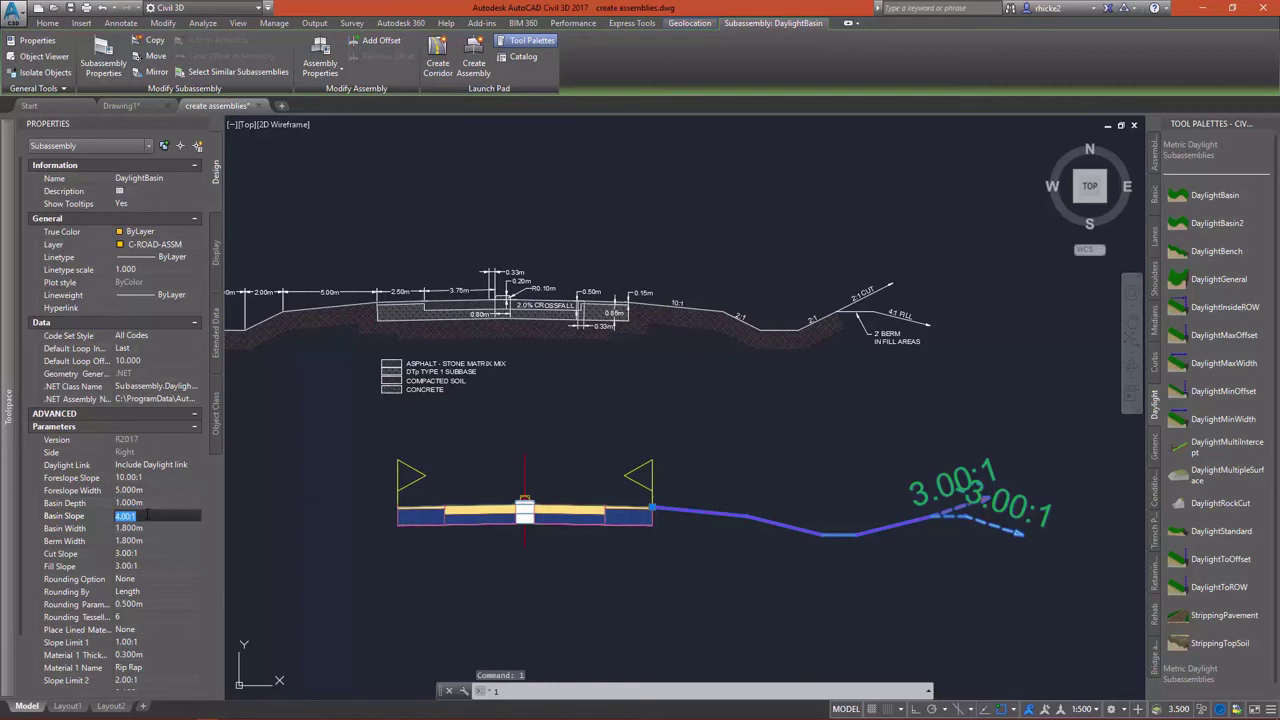
pyautogui.write('2')
pyautogui.click(149, 528)
pyautogui.write('1')
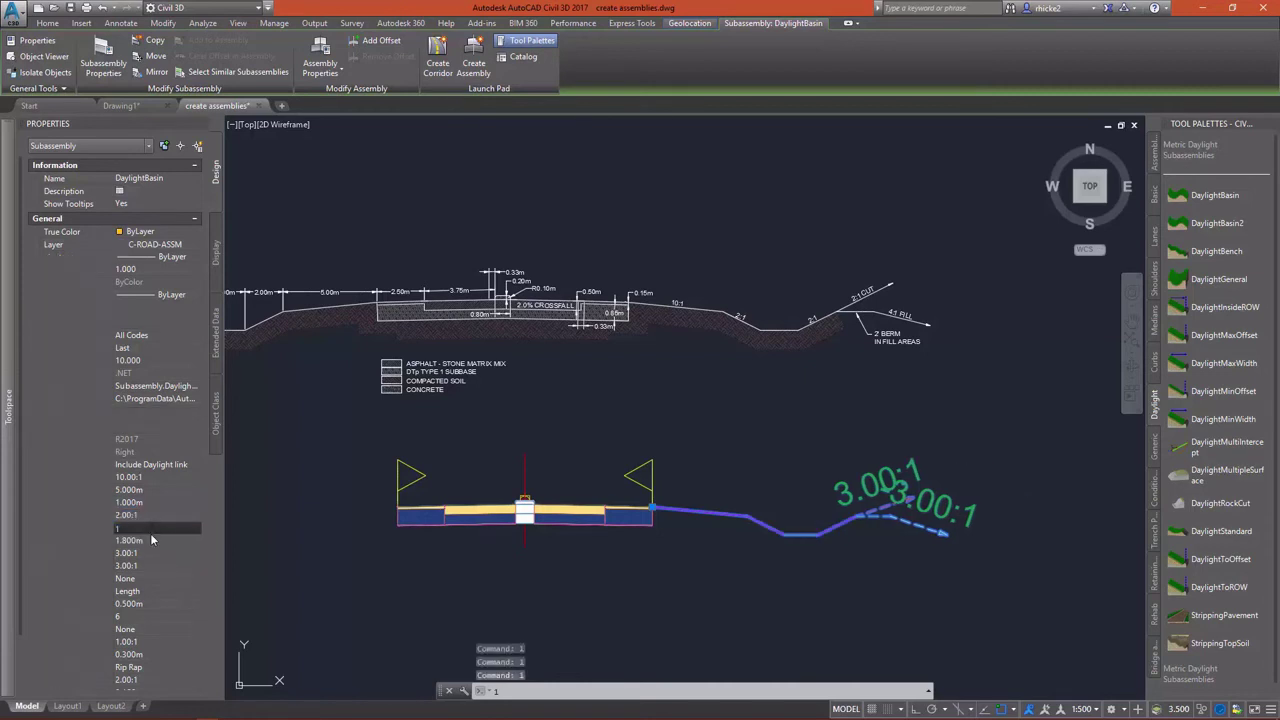
pyautogui.click(152, 540)
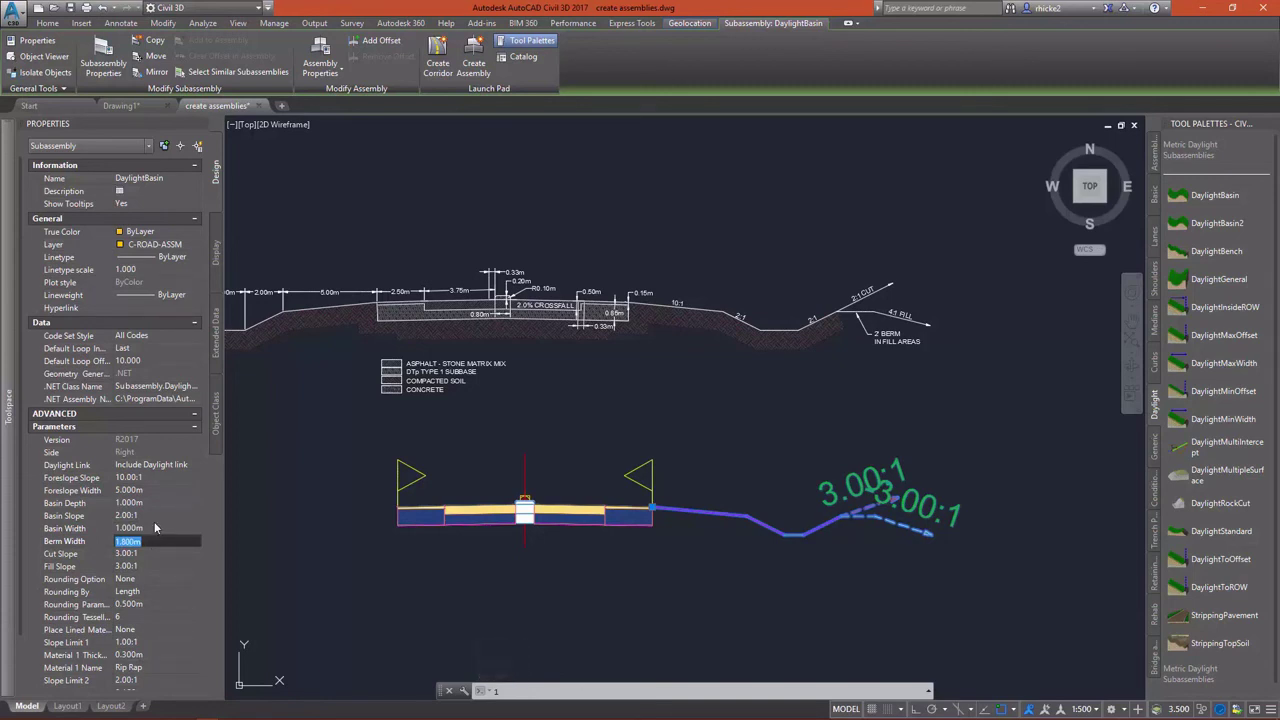
pyautogui.click(155, 527)
pyautogui.write('1')
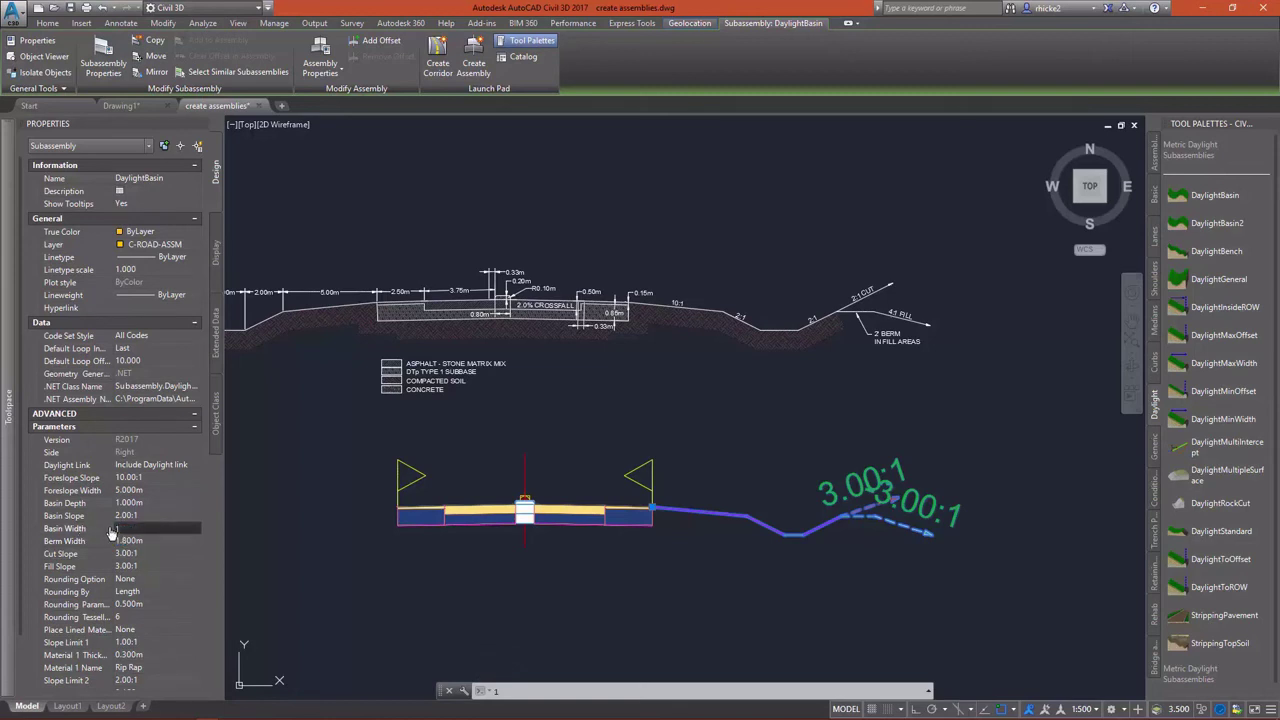
pyautogui.press('BackSpace')
# Step: Set the DaylightBasin's Basin Width to 2 m
pyautogui.write('2')
pyautogui.click(148, 540)
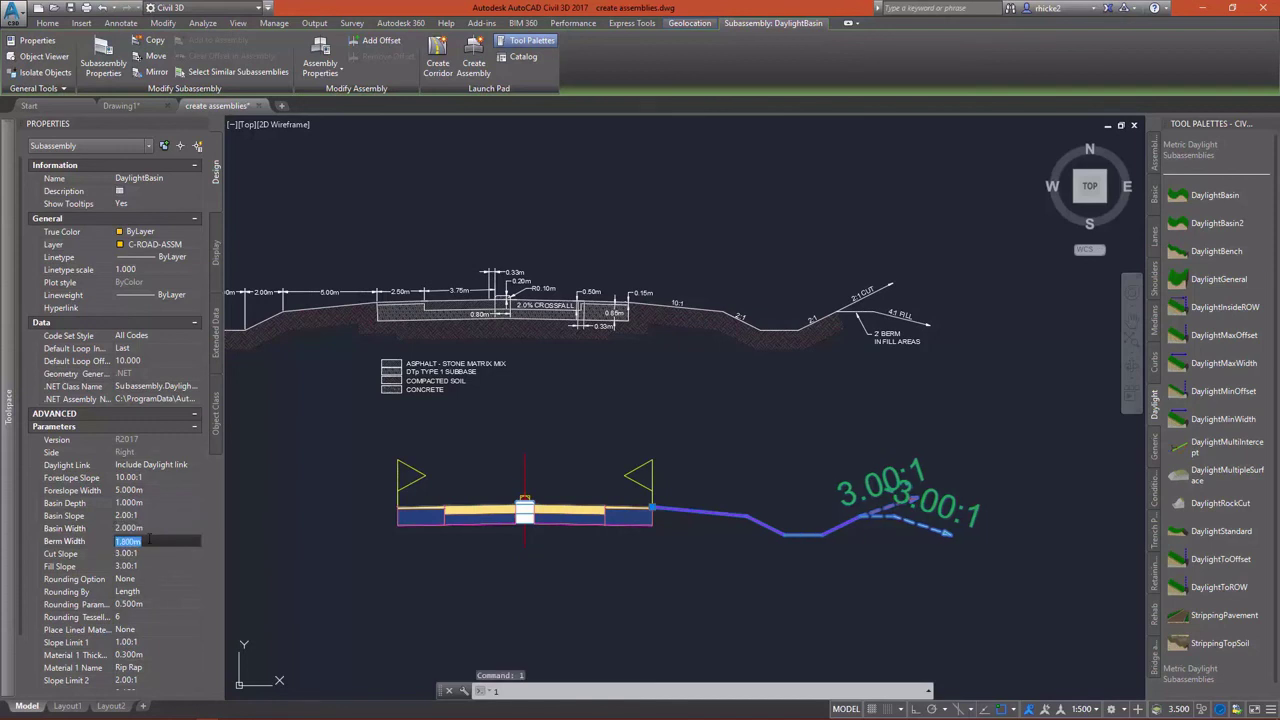
pyautogui.scroll(-3, 432, 424)
pyautogui.scroll(3, 388, 395)
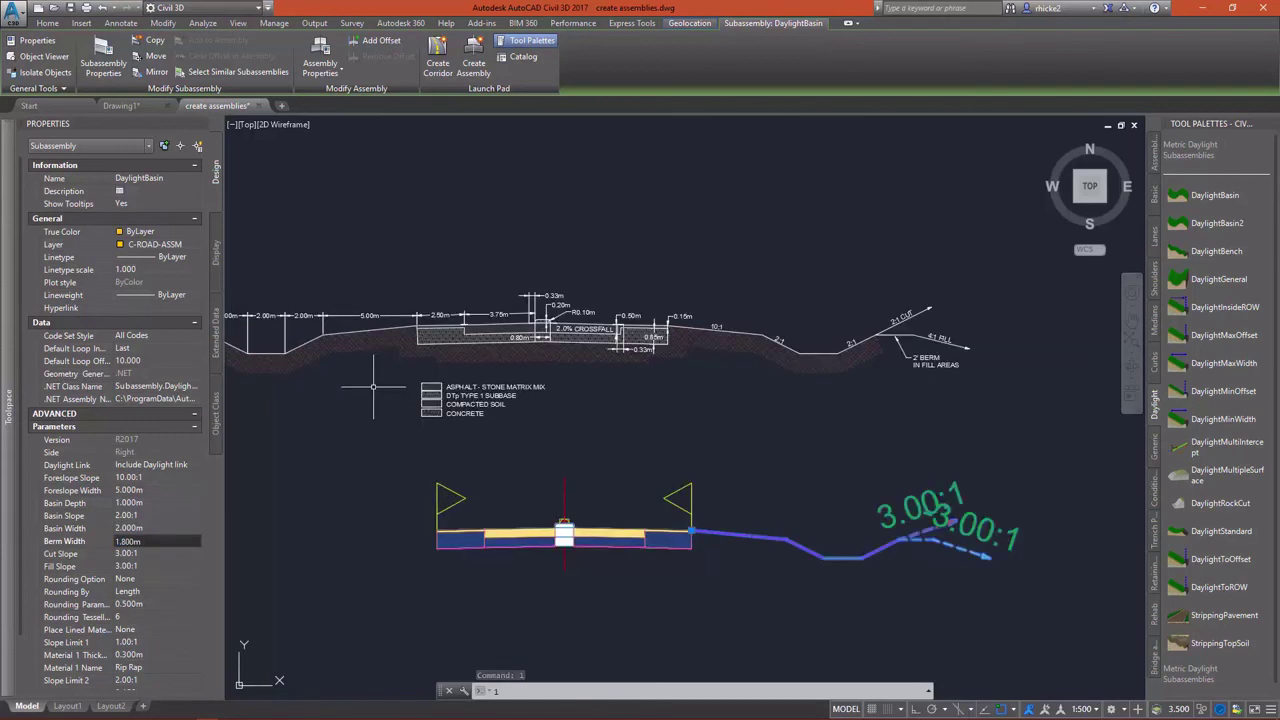
pyautogui.scroll(-2, 401, 376)
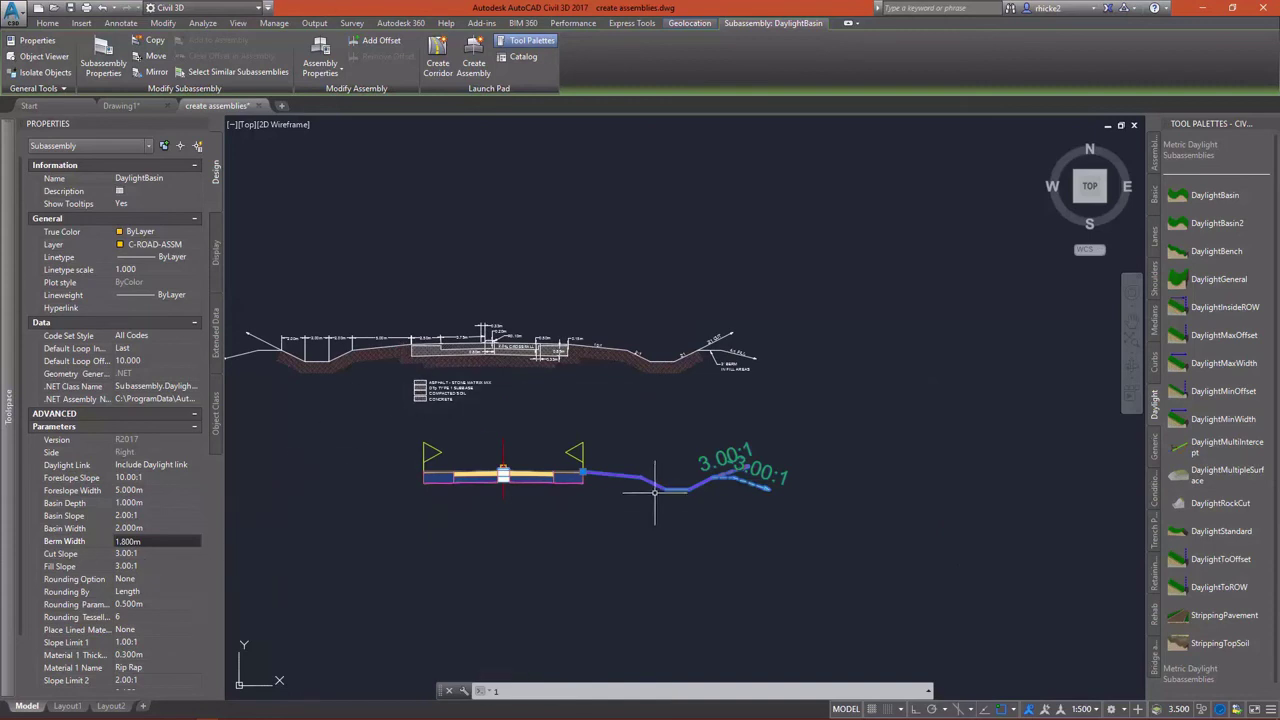
pyautogui.scroll(2, 657, 492)
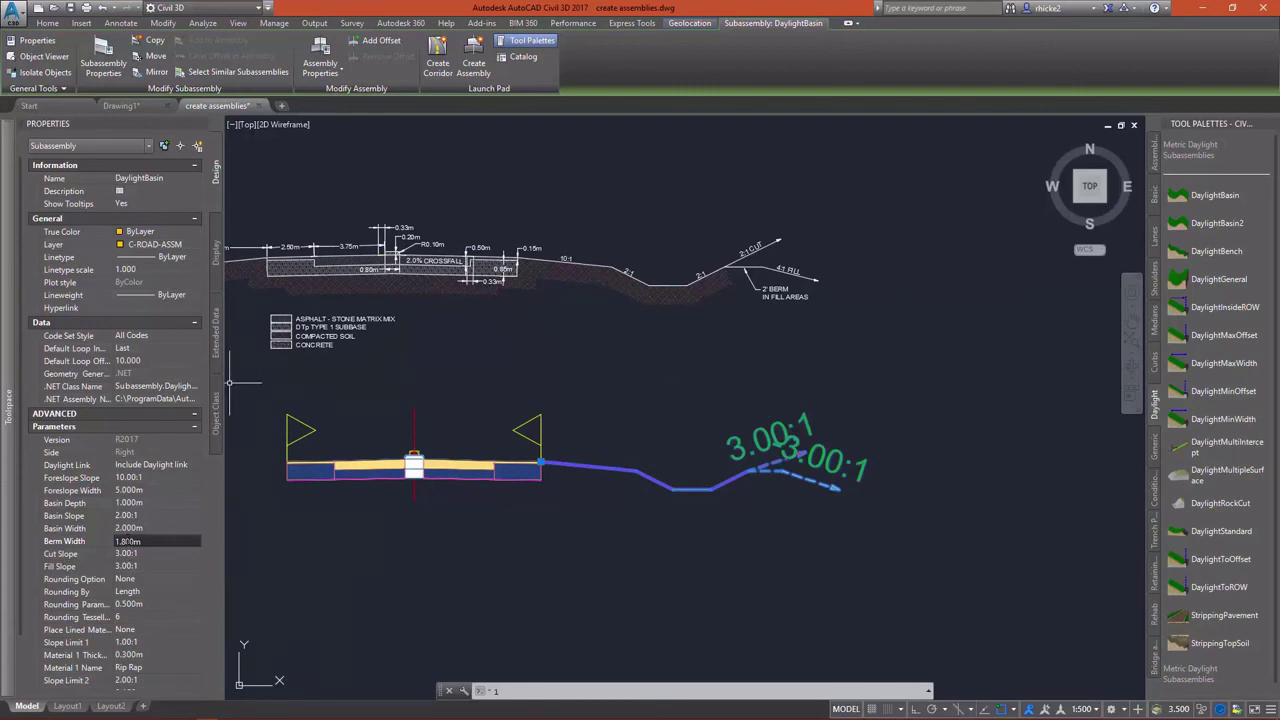
# Step: Set Berm Width 2 m, Cut Slope 2:1 and Fill Slope 4:1
pyautogui.click(128, 541)
pyautogui.write('2')
pyautogui.click(145, 554)
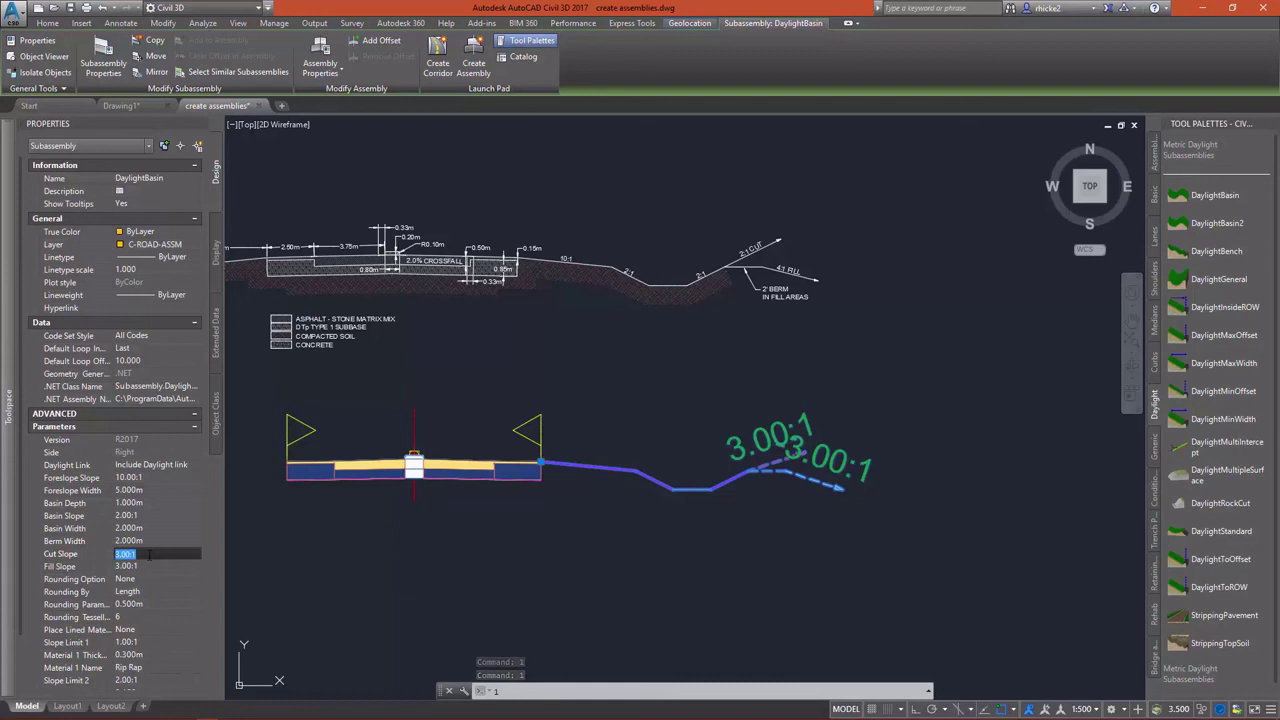
pyautogui.write('2')
pyautogui.click(141, 567)
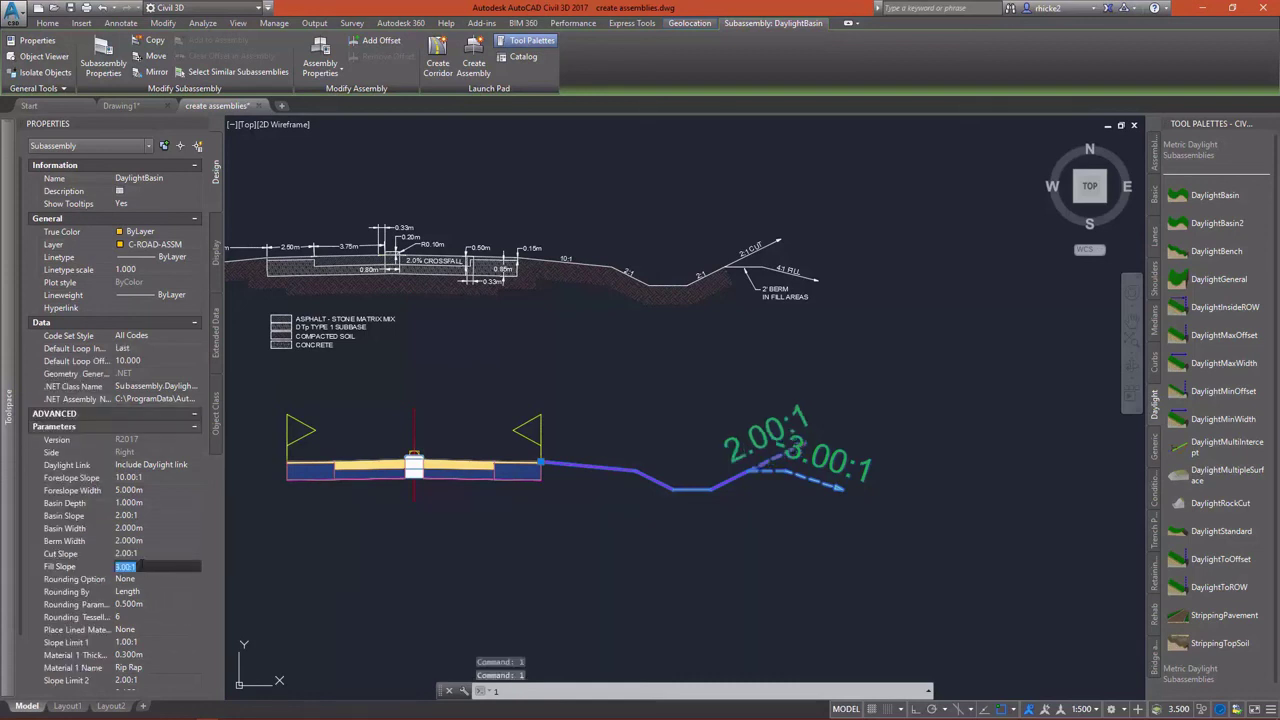
pyautogui.write('4')
pyautogui.click(168, 576)
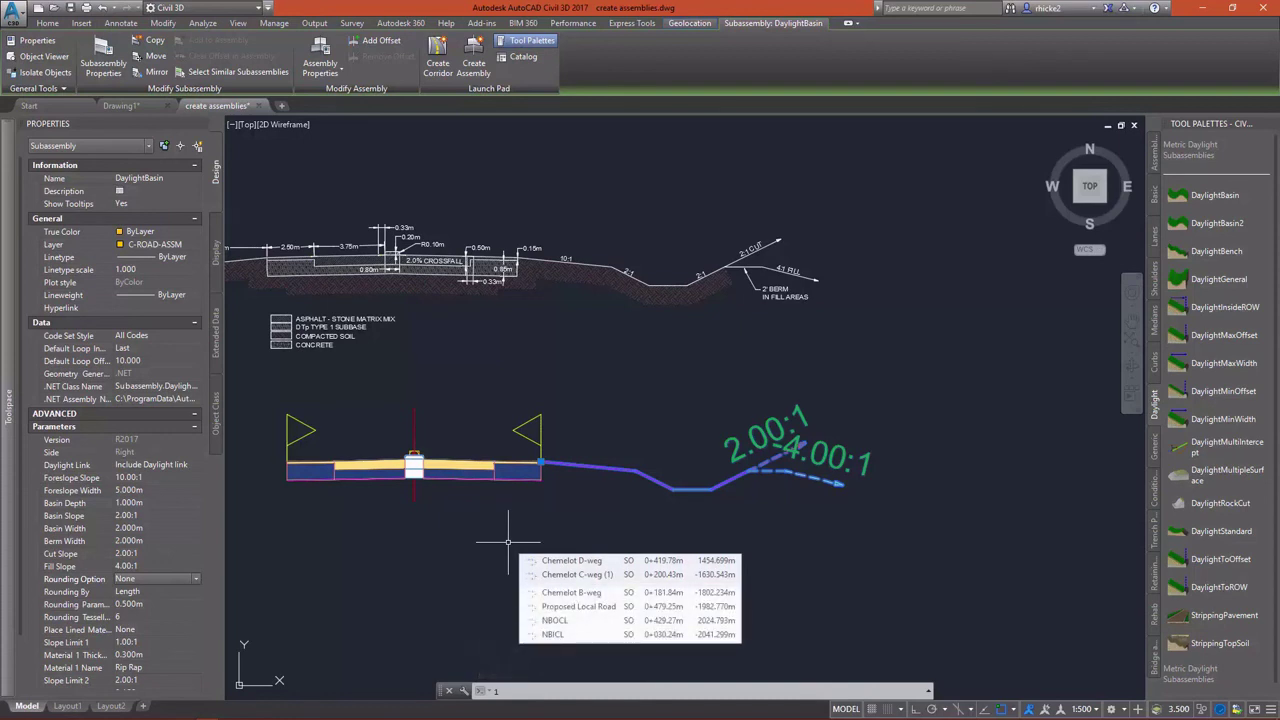
pyautogui.scroll(-2, 741, 399)
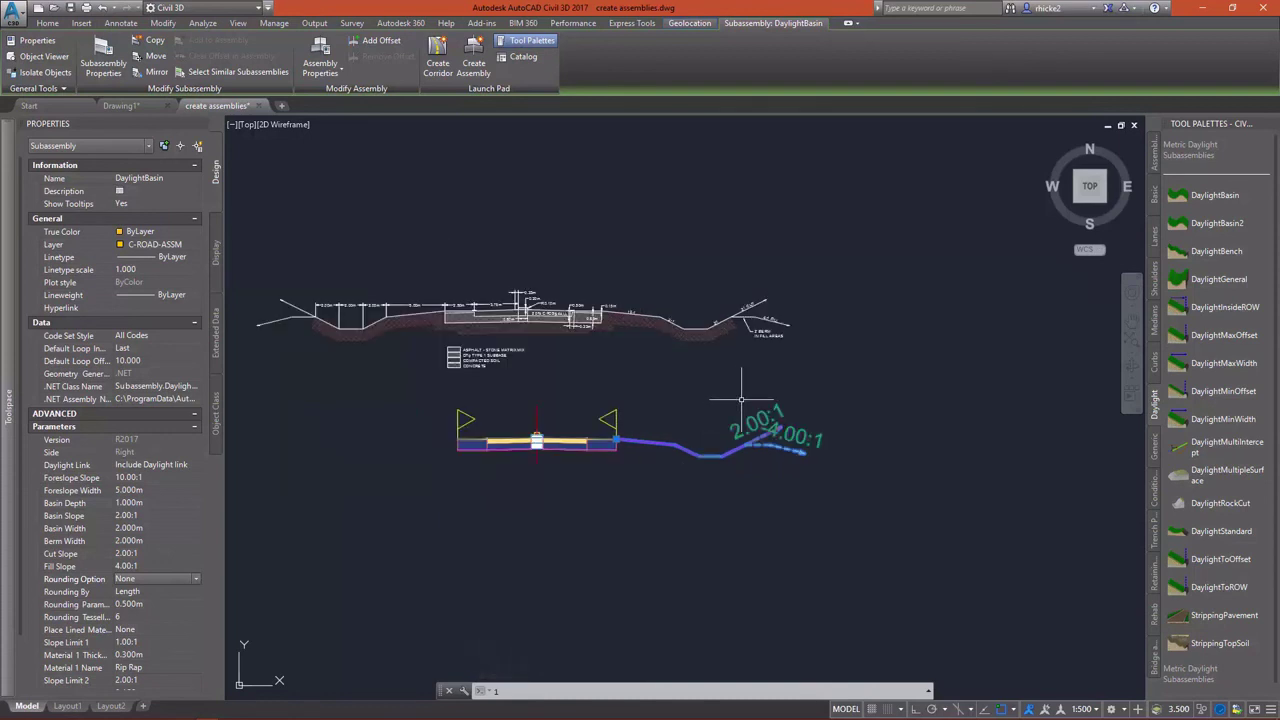
# Step: Mirror the right-side DaylightBasin onto the assembly's left edge and end the command
pyautogui.press('Escape')
pyautogui.scroll(2, 308, 298)
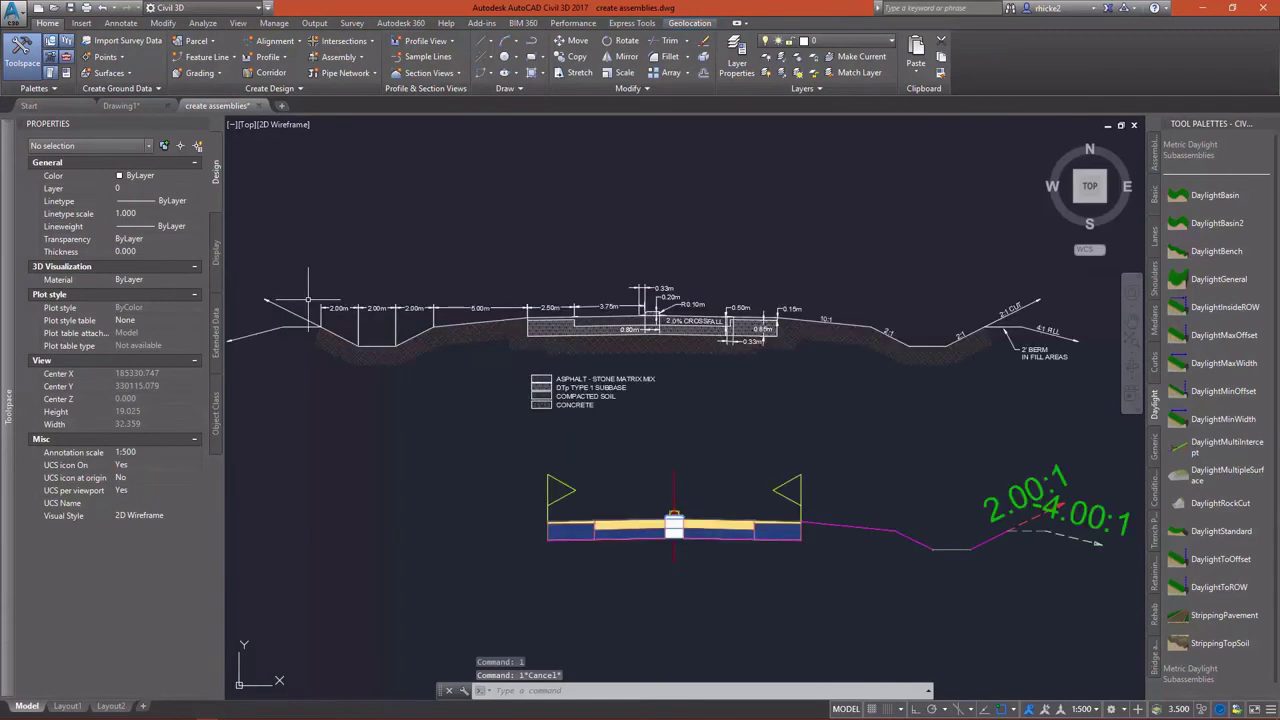
pyautogui.scroll(2, 308, 298)
pyautogui.scroll(-5, 312, 299)
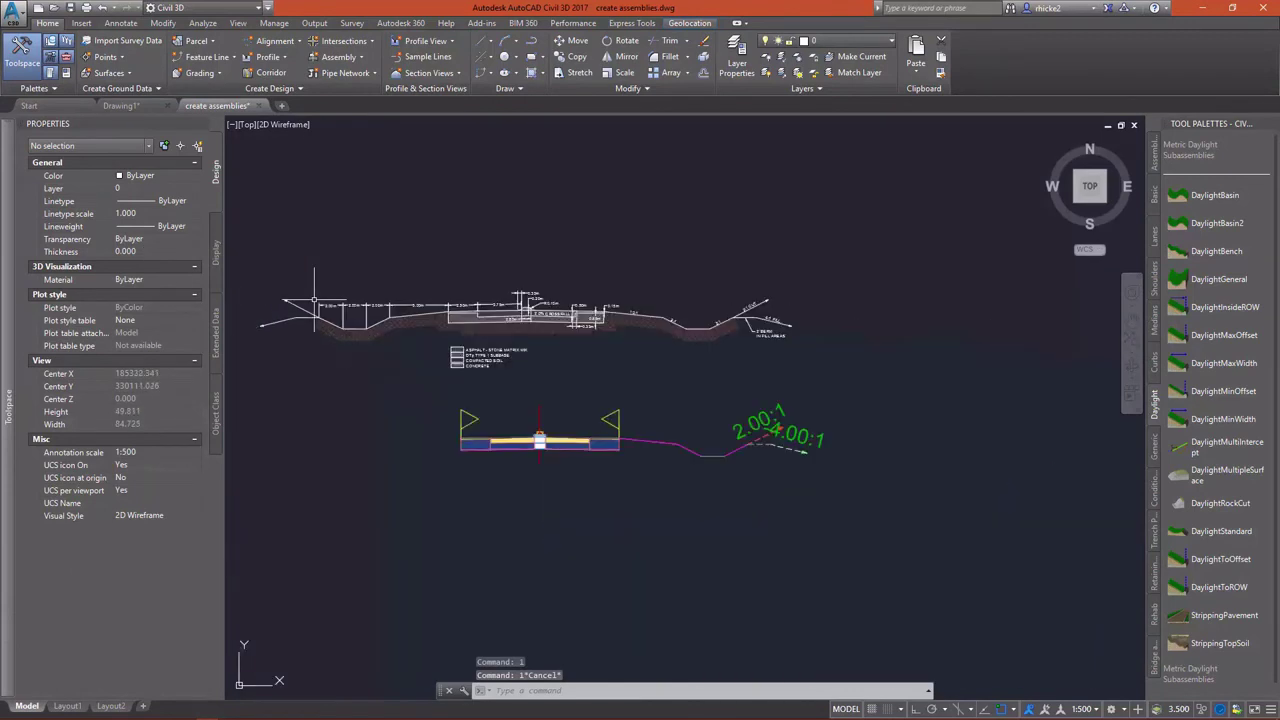
pyautogui.scroll(2, 658, 486)
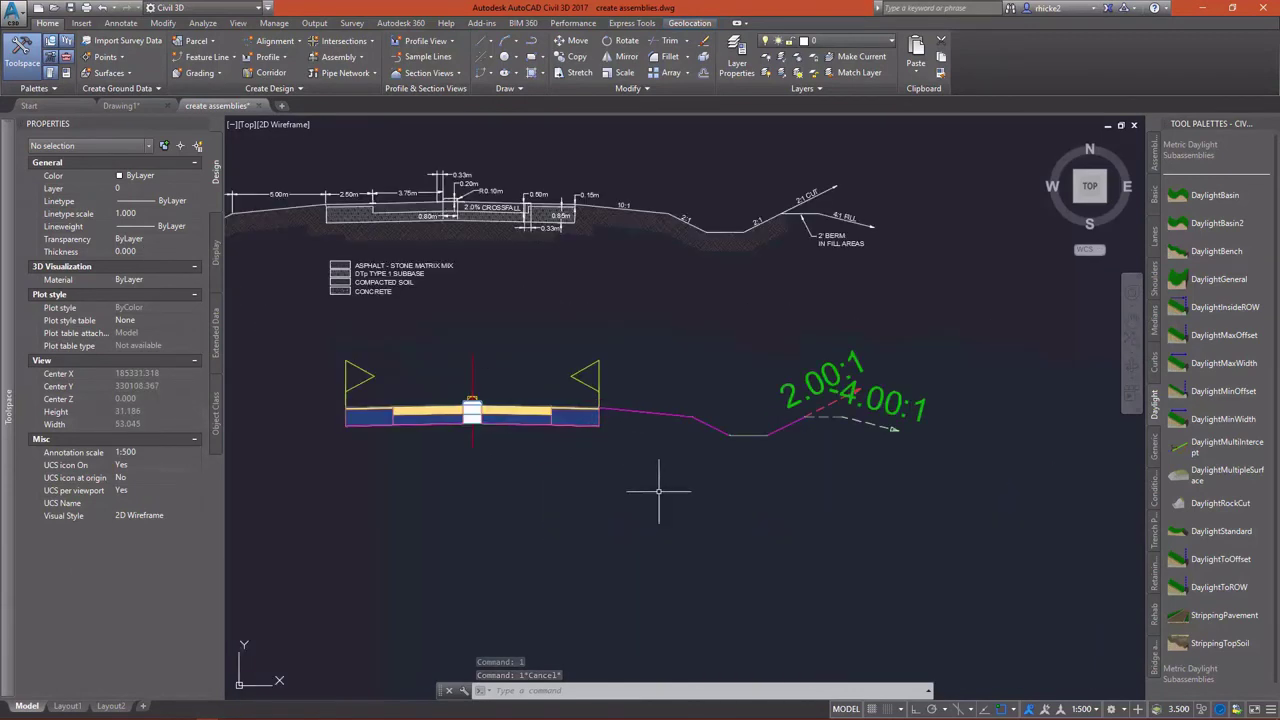
pyautogui.click(632, 408)
pyautogui.rightClick(632, 408)
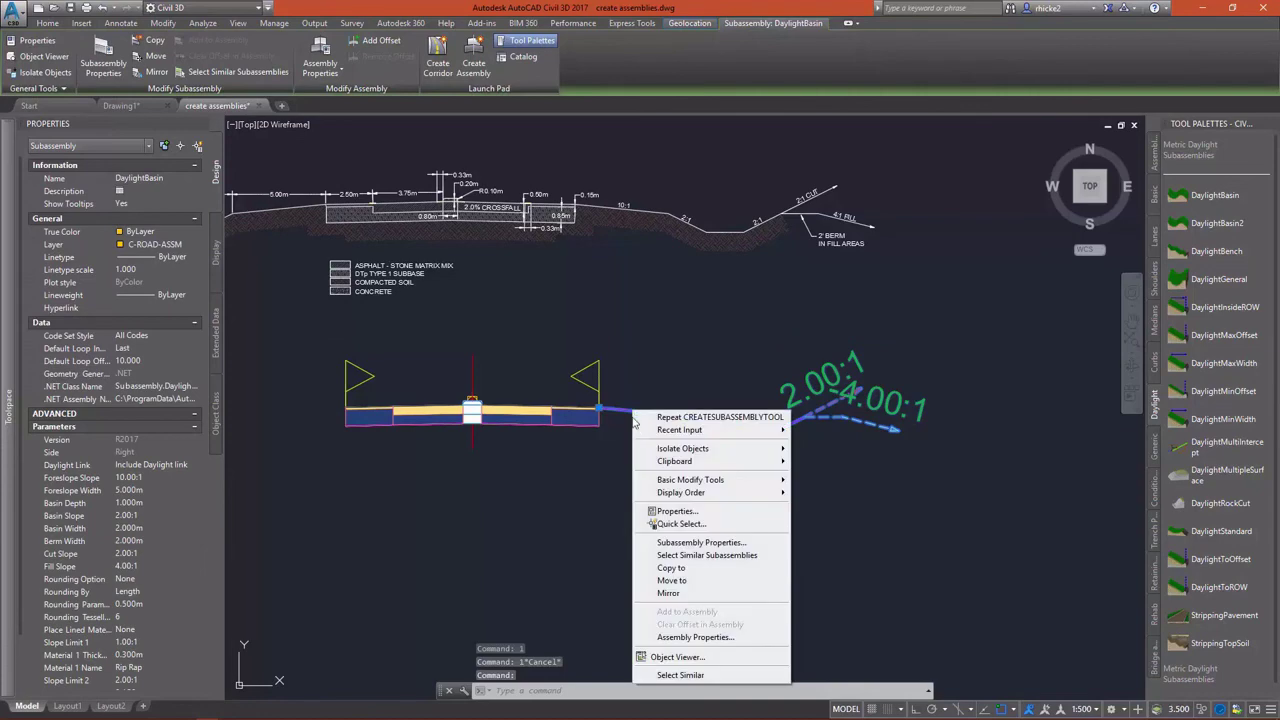
pyautogui.click(670, 594)
pyautogui.scroll(9, 592, 412)
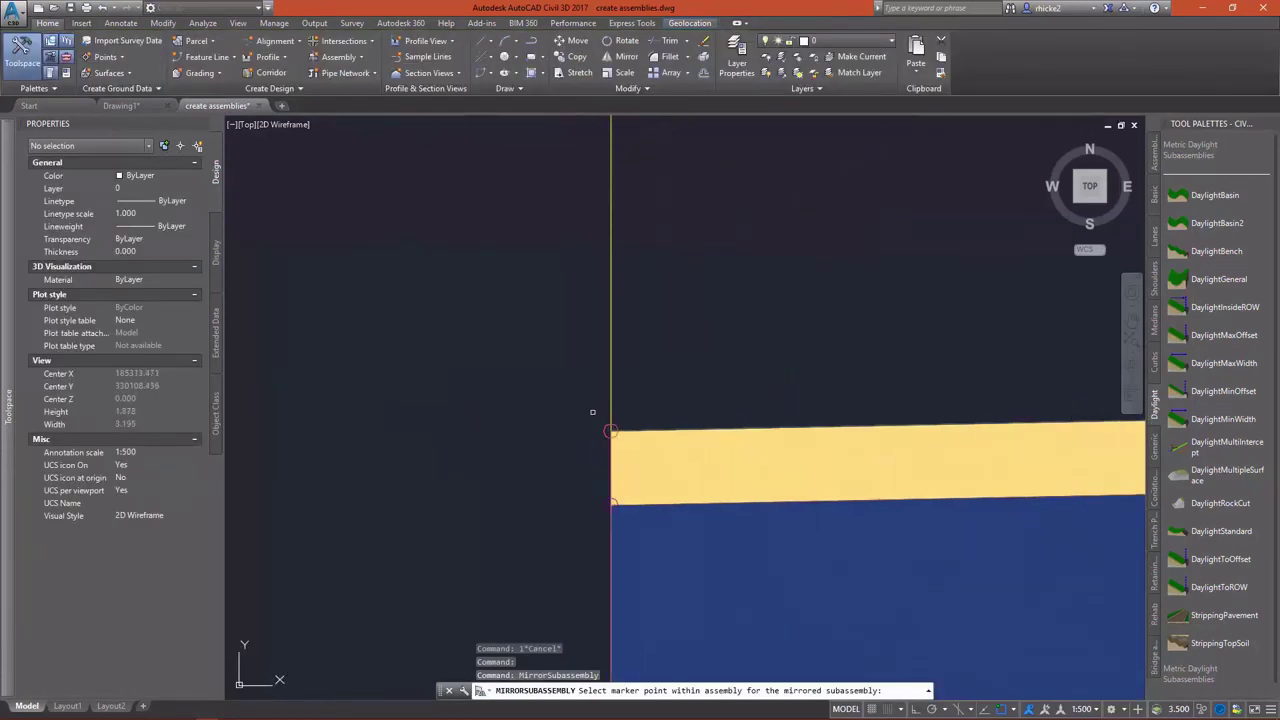
pyautogui.click(610, 430)
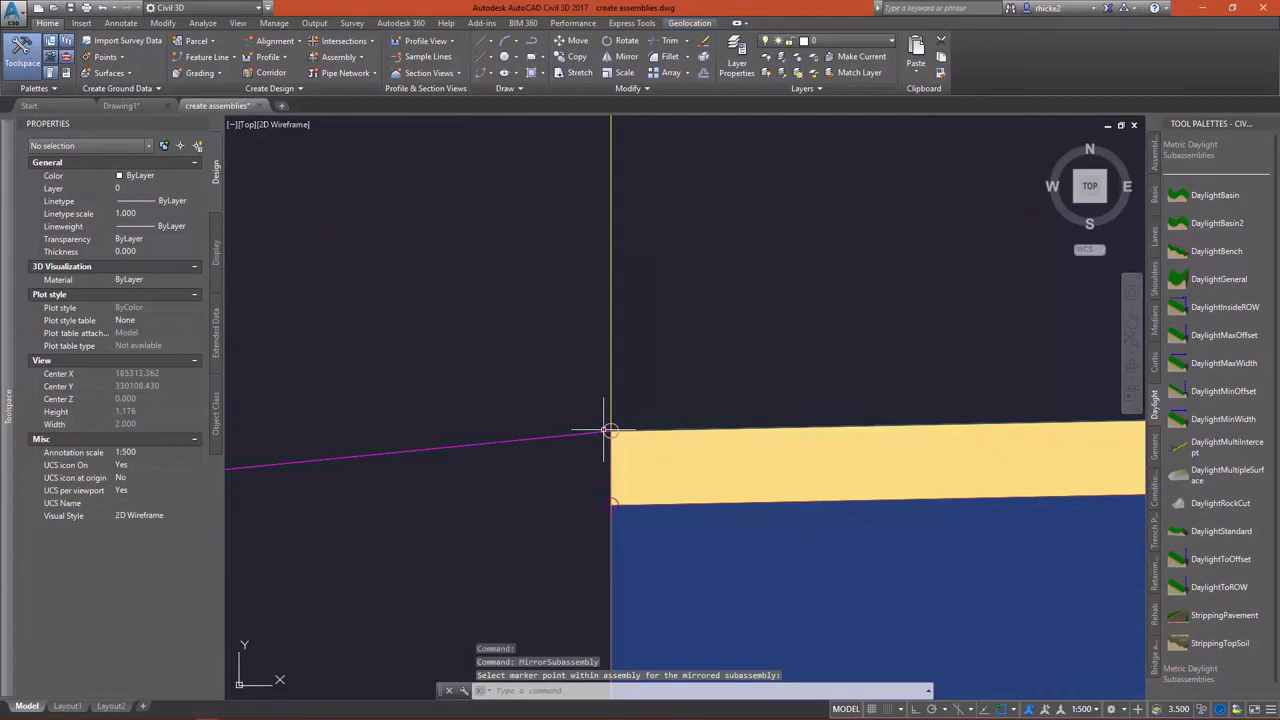
pyautogui.scroll(-15, 605, 430)
pyautogui.rightClick(762, 509)
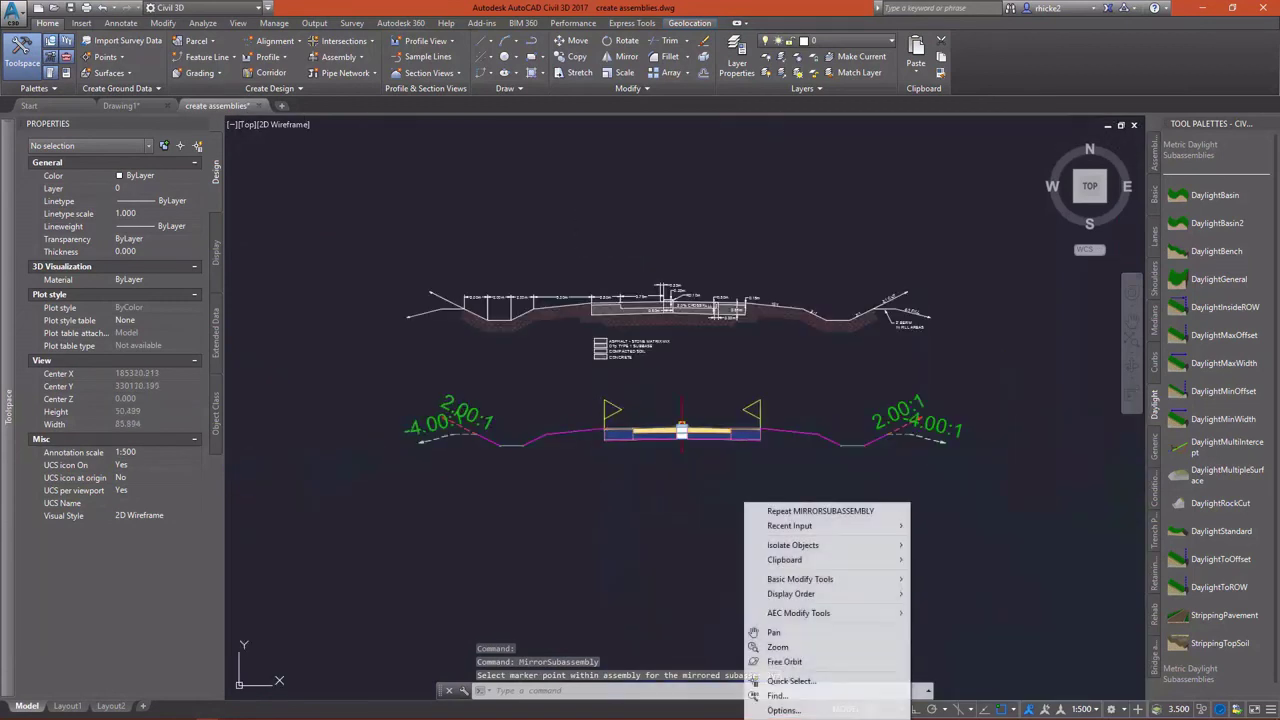
pyautogui.press('Escape')
pyautogui.press('Escape')
pyautogui.scroll(-3, 459, 391)
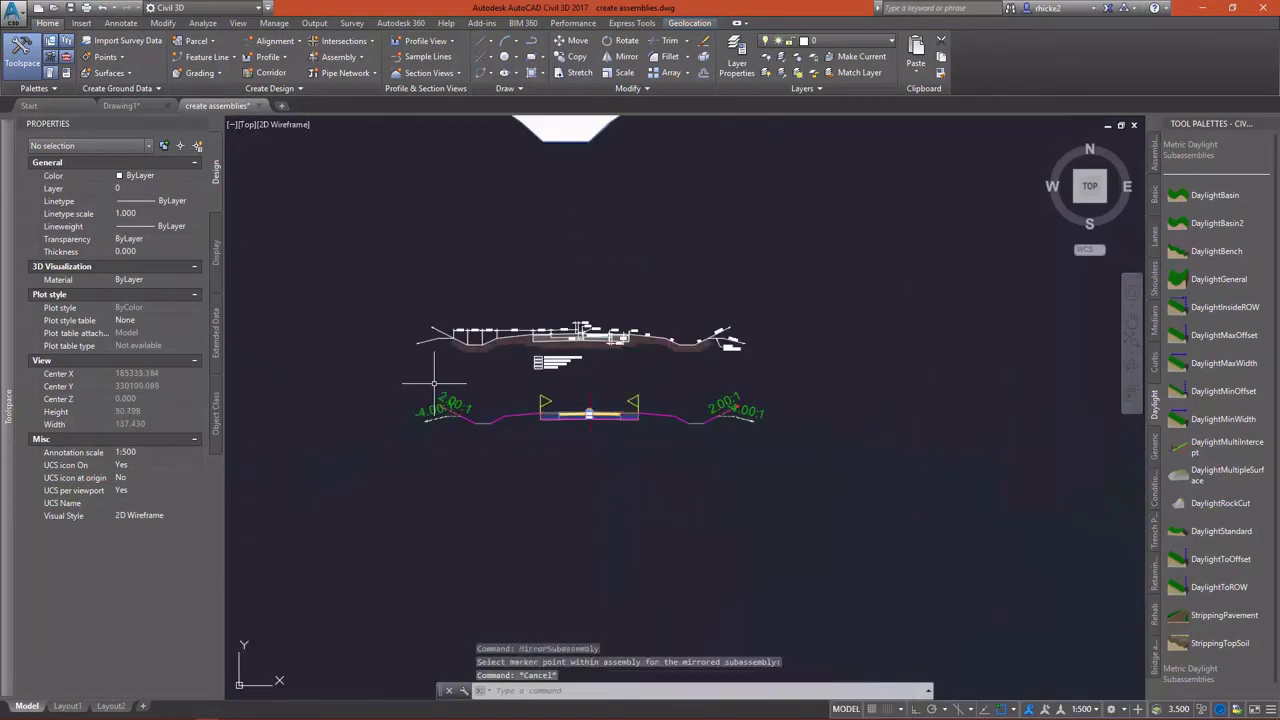